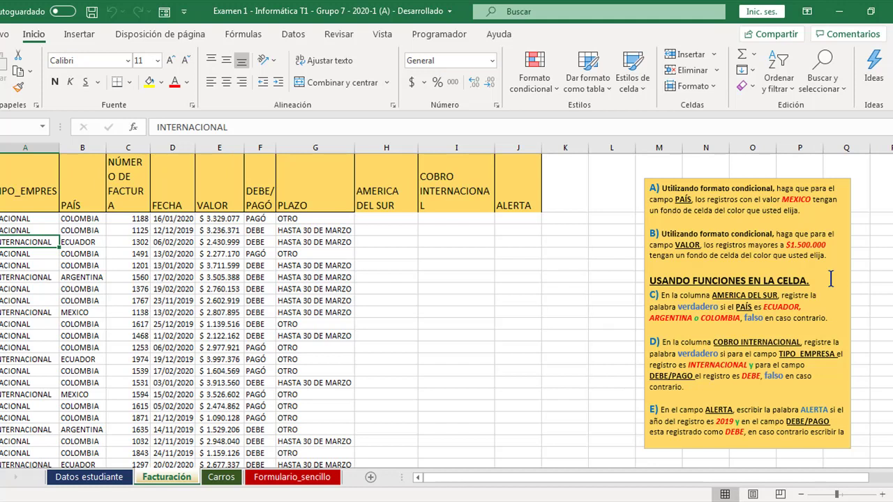
Step: Extend the yellow instructions box on the Facturación sheet downward so the full text of exercise E fits inside
left_click(767, 447)
left_click_drag(746, 448, 738, 251)
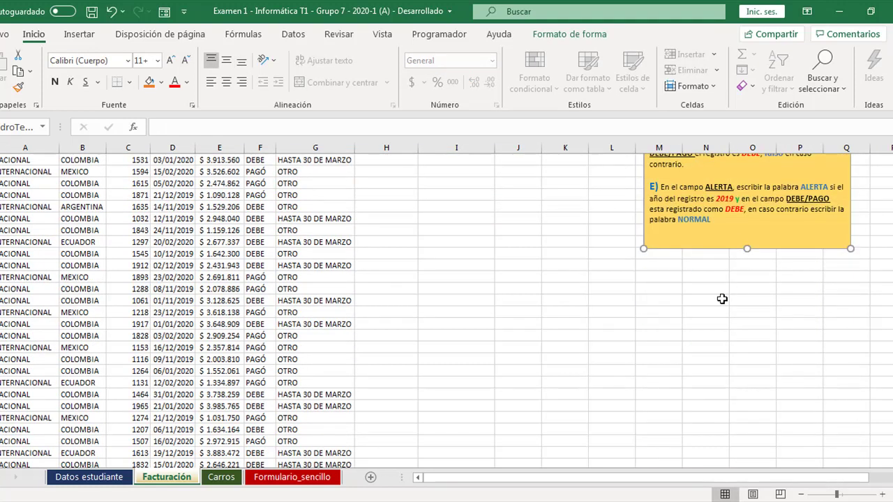
scroll(721, 298, "up", 3)
scroll(722, 298, "up", 2)
left_click(432, 257)
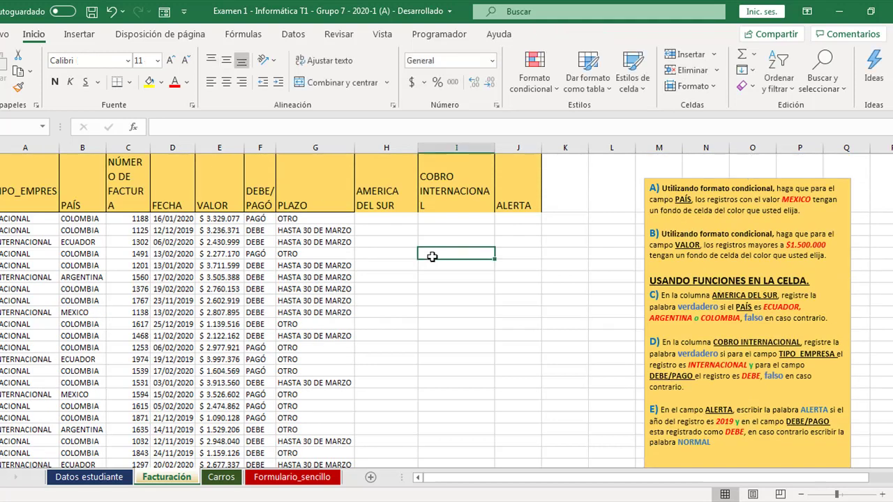
Step: Read the exercises on the Carros sheet and extend the green instructions box downward to enclose all of exercise L
left_click(228, 481)
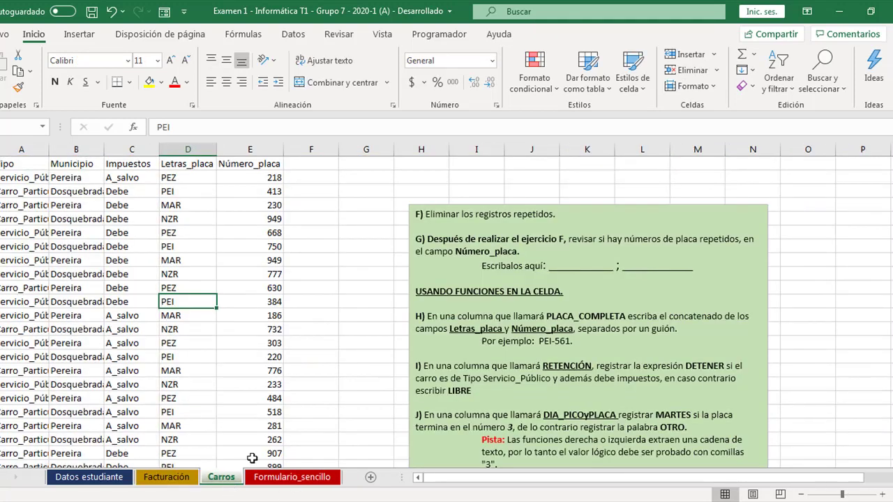
left_click(381, 224)
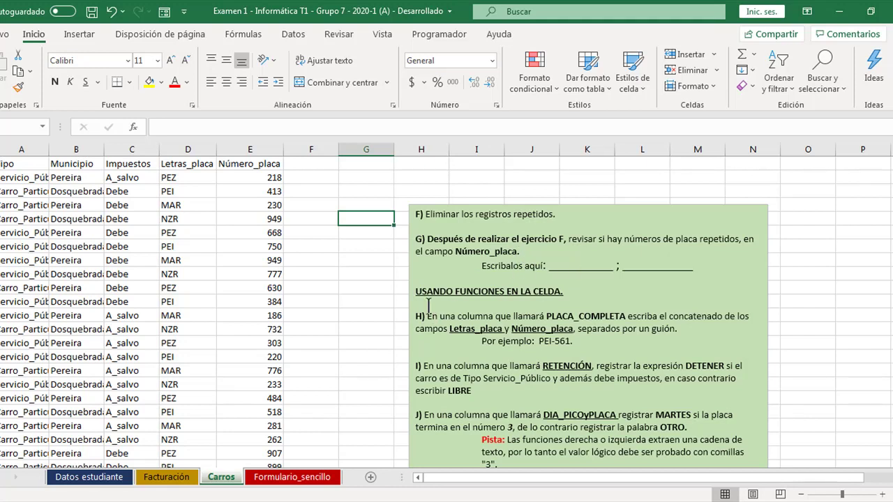
scroll(379, 285, "down", 3)
scroll(379, 285, "up", 2)
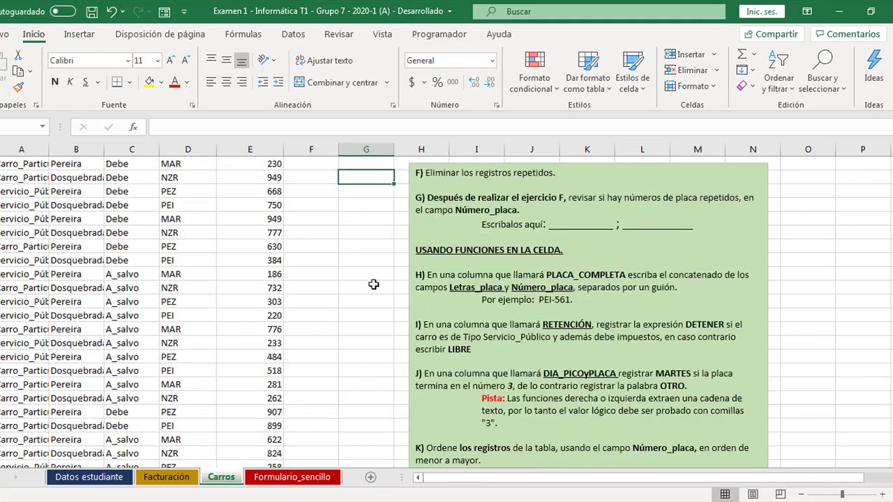
left_click(437, 276)
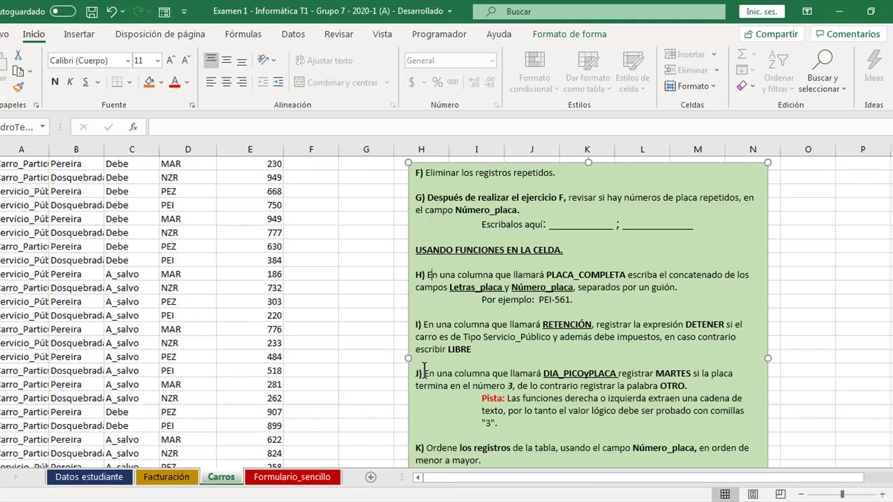
scroll(424, 371, "down", 3)
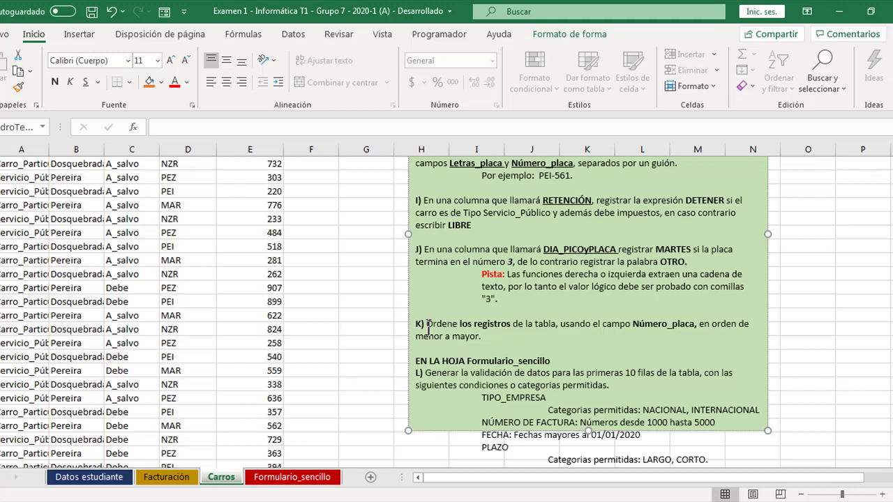
scroll(428, 324, "down", 2)
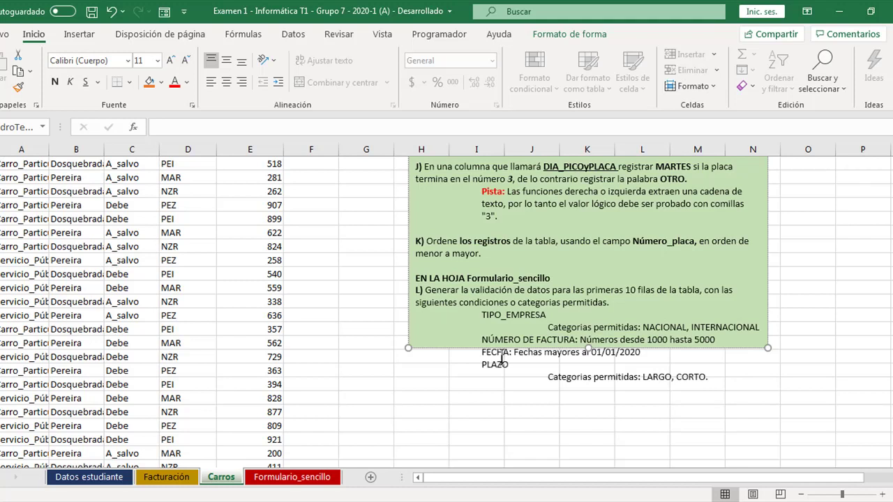
left_click_drag(588, 347, 598, 409)
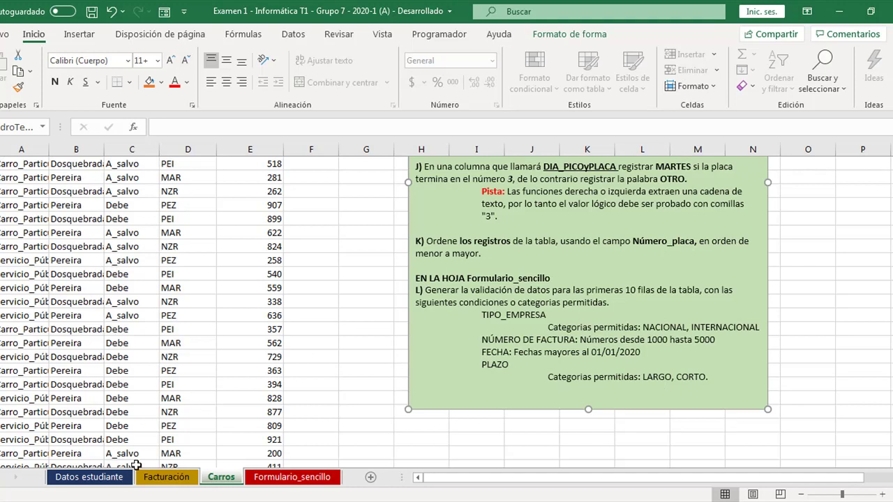
Step: Look at the empty table on the Formulario_sencillo sheet and return to the Facturación sheet
left_click(268, 482)
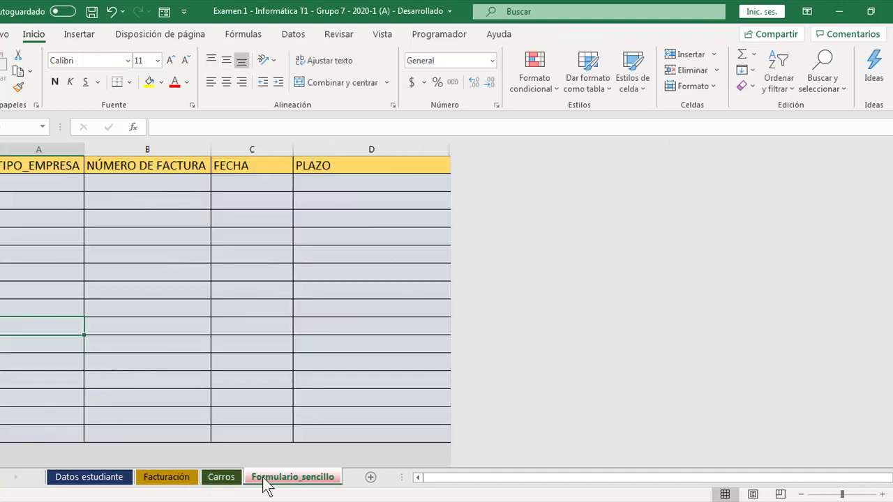
left_click(183, 490)
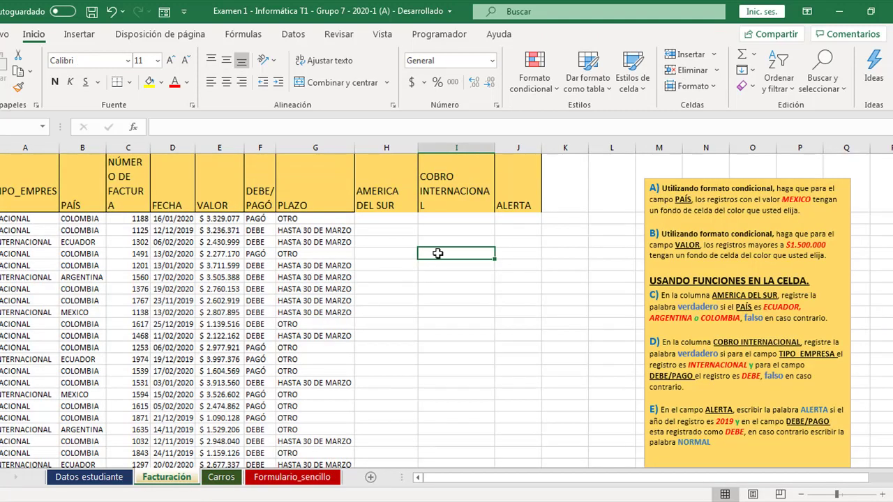
left_click(454, 230)
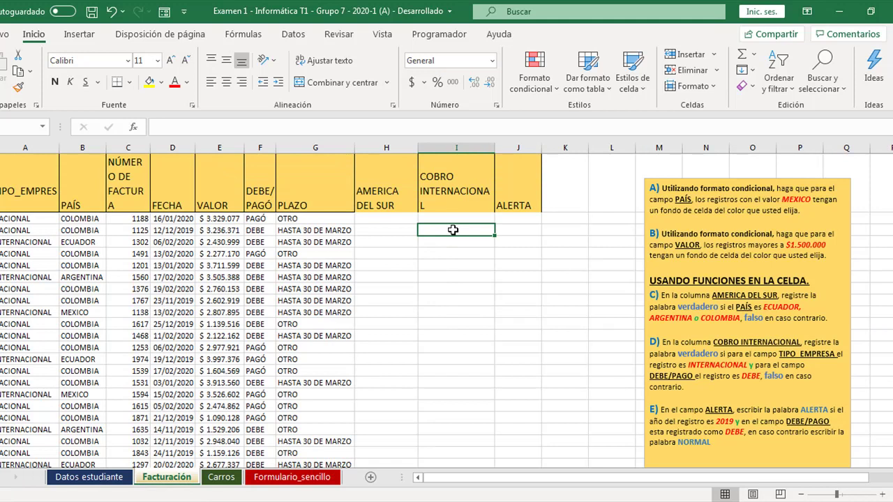
left_click(401, 219)
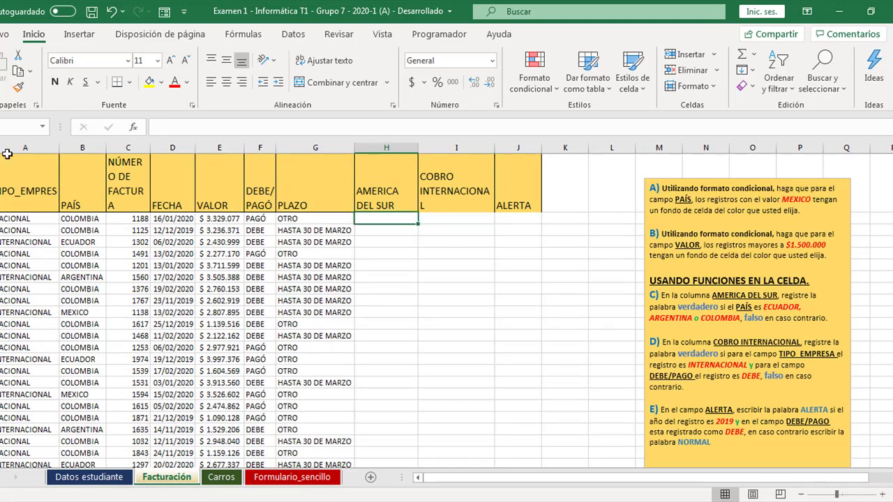
Step: Add filters to the headers of columns A through J on the Facturación sheet and save the workbook
left_click_drag(10, 147, 537, 161)
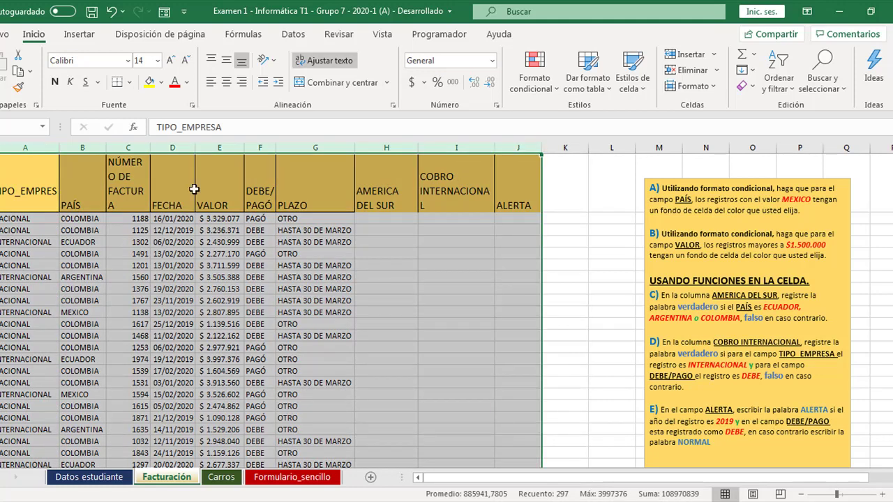
left_click(293, 33)
left_click(453, 70)
left_click(155, 287)
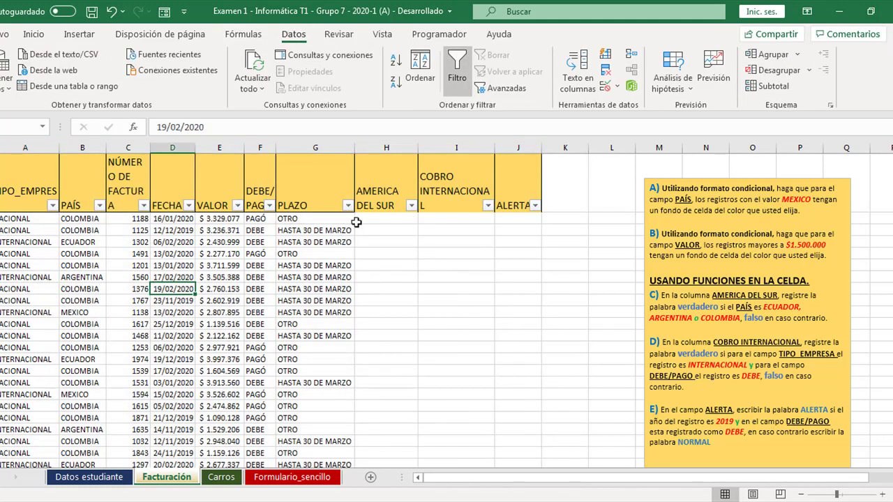
left_click(387, 220)
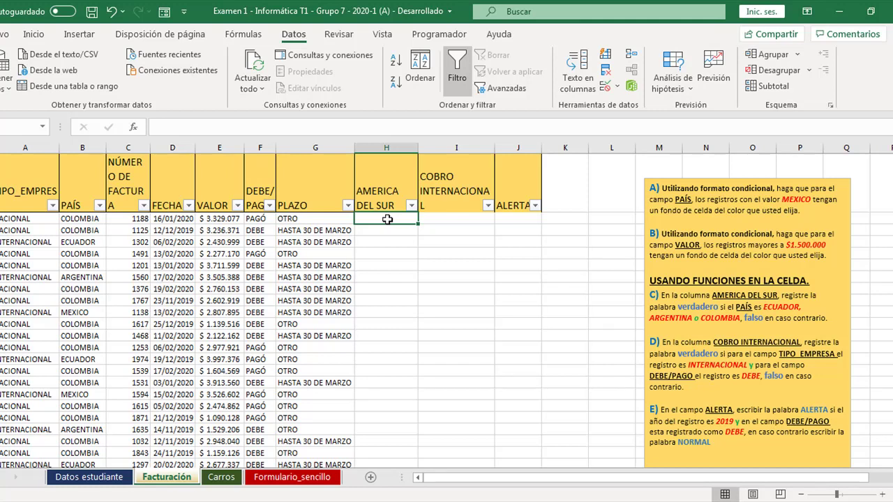
left_click(92, 11)
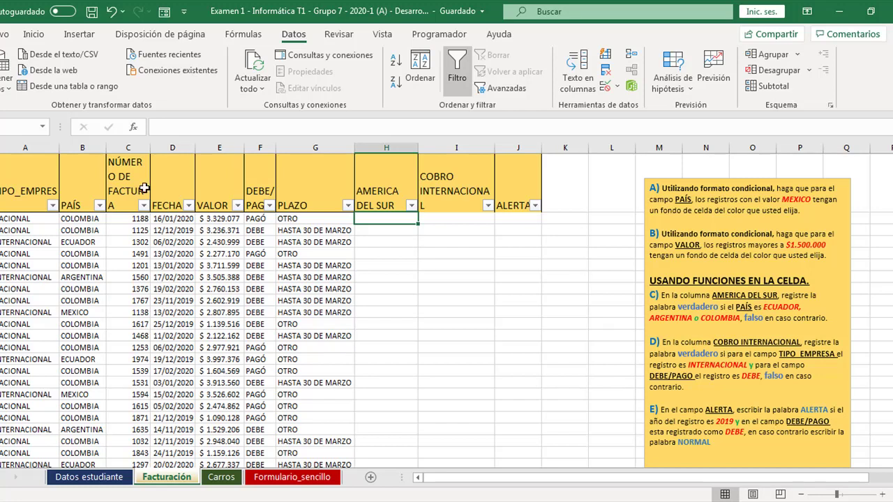
Step: Set up a text-contains conditional formatting rule on the PAÍS column for the text MEXICO
left_click(82, 148)
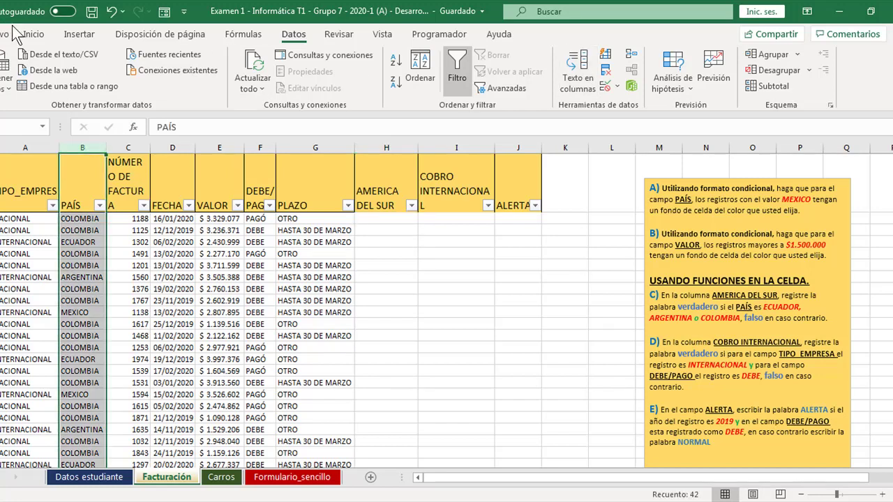
left_click(34, 35)
left_click(553, 85)
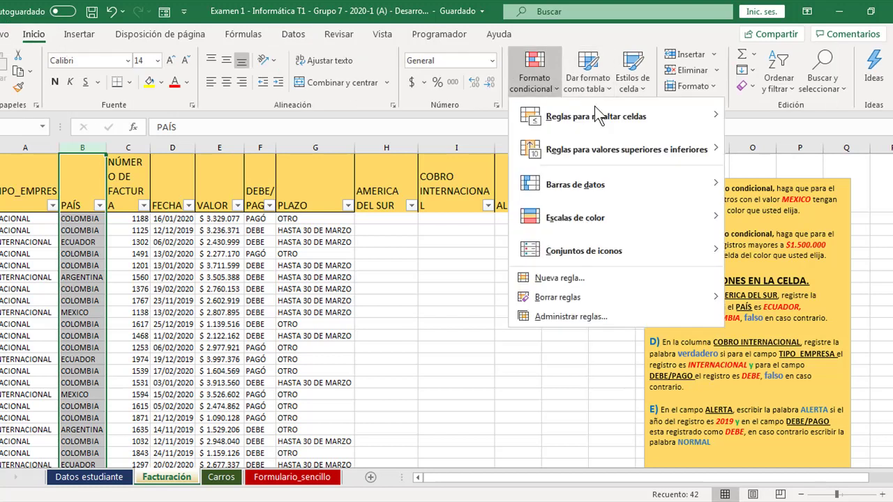
mouse_move(614, 118)
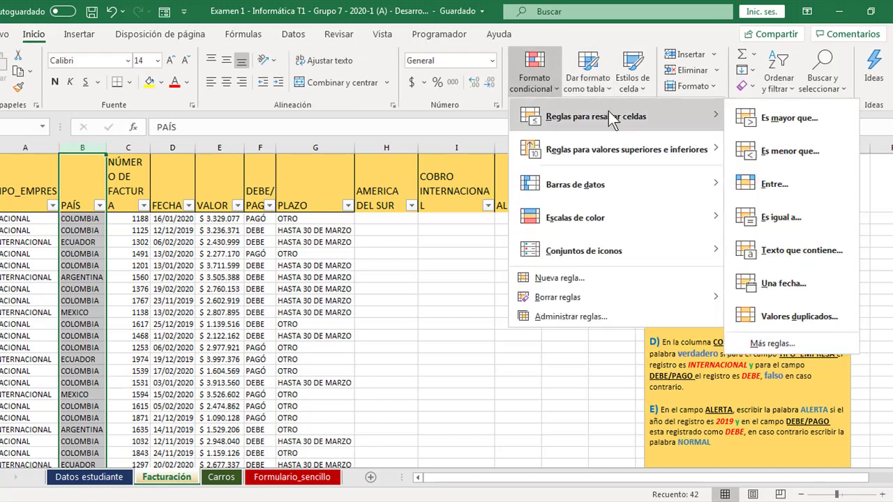
left_click(781, 251)
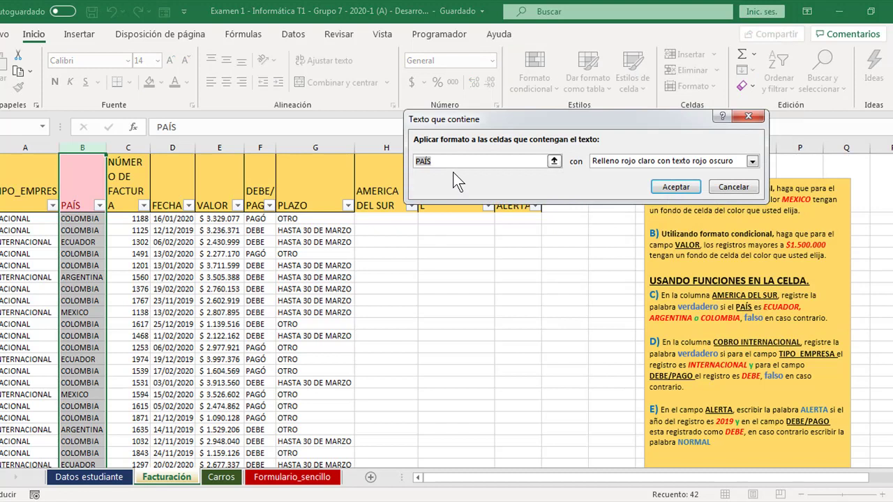
type("MEXICO")
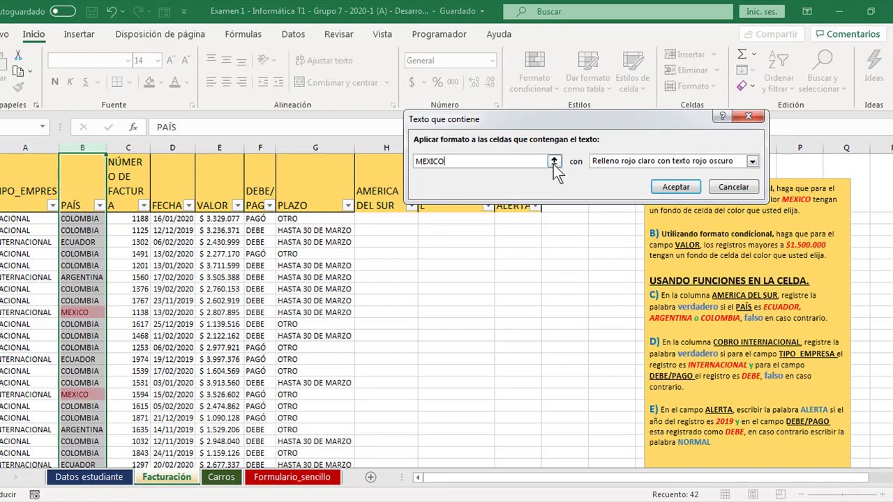
Step: Give the MEXICO rule a custom format with a light blue fill and apply it
left_click(752, 161)
left_click(645, 229)
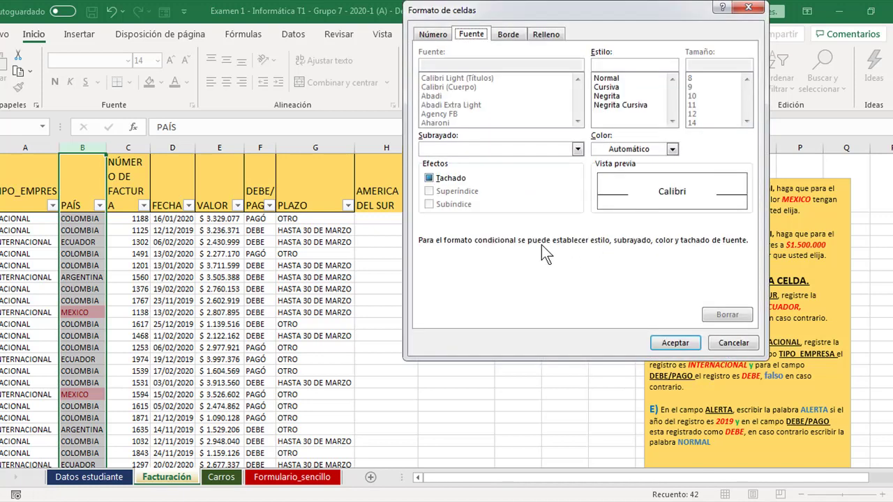
left_click(524, 34)
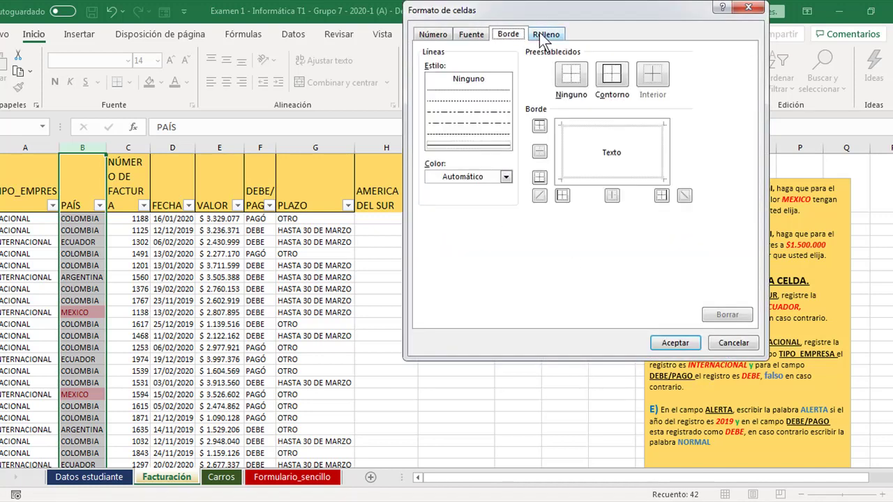
left_click(545, 34)
left_click(507, 169)
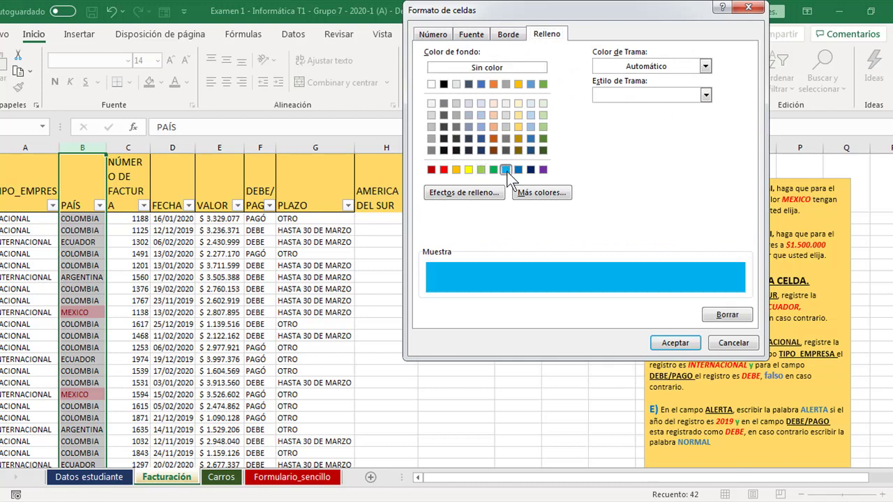
left_click(674, 343)
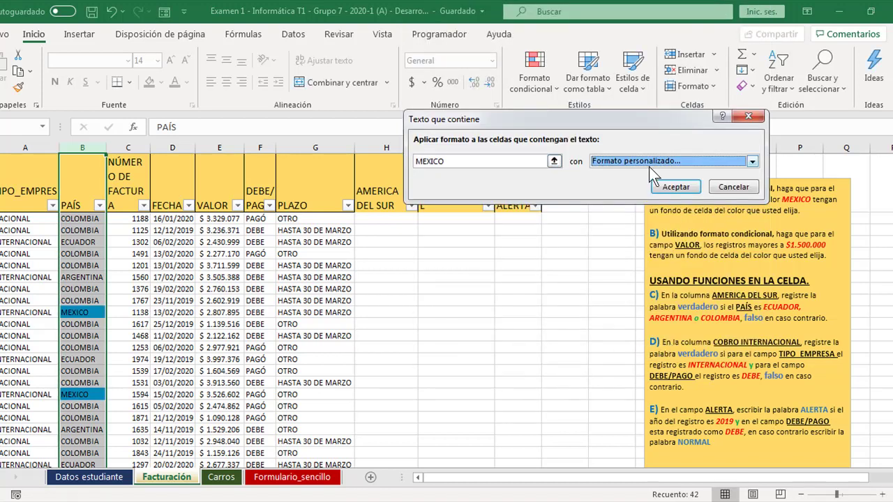
left_click(676, 188)
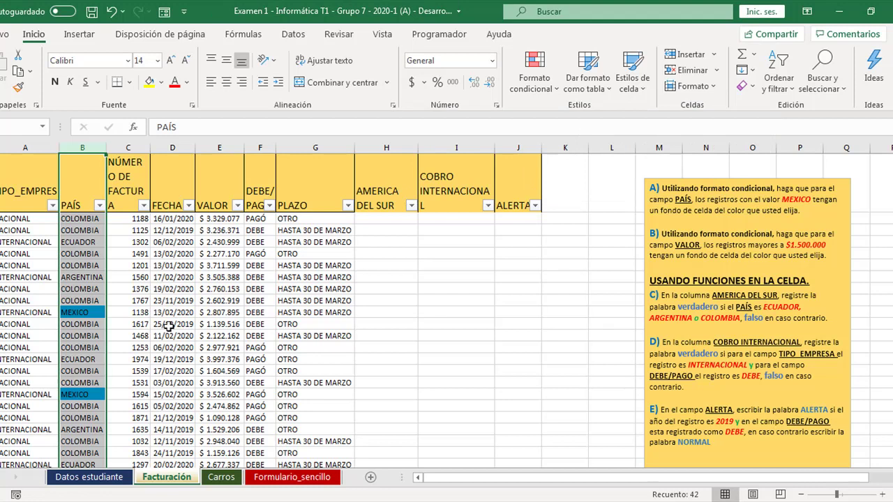
Step: Check the countries listed in the PAÍS column's filter, leaving all of them selected
left_click(159, 285)
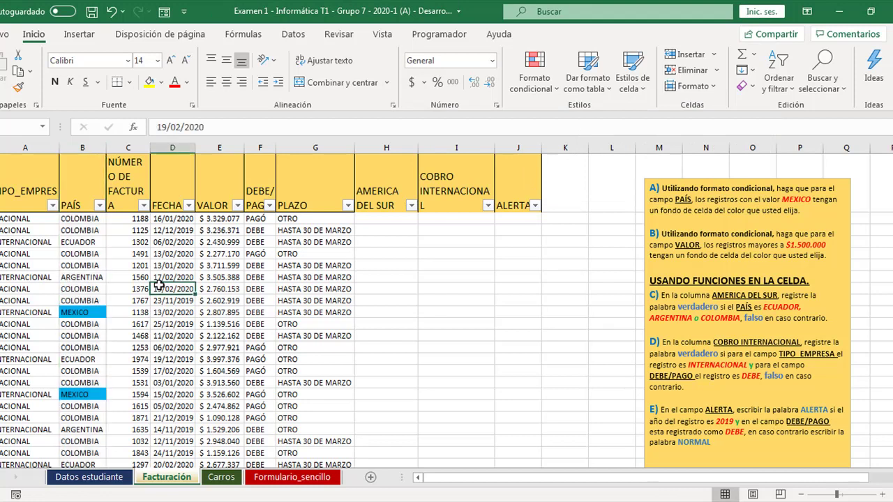
left_click(99, 205)
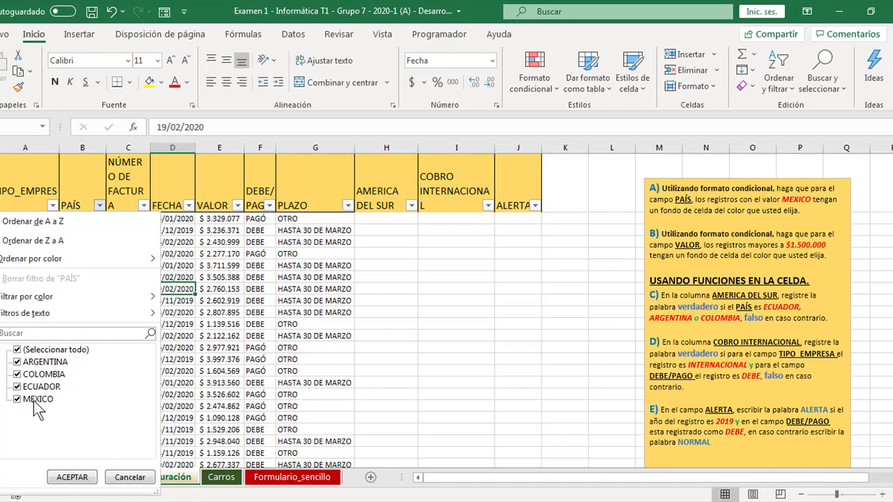
left_click(71, 477)
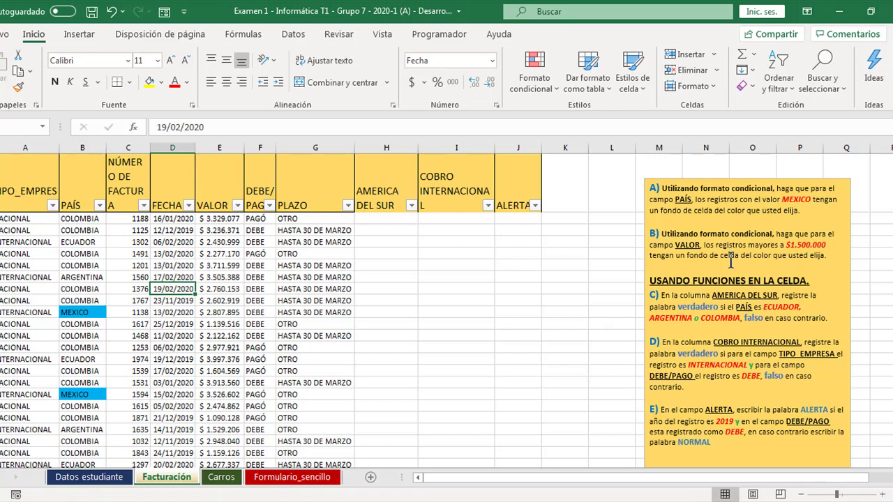
Step: Apply a greater-than conditional formatting rule to the VALOR column for values above 1500000, with green fill and dark green text
left_click(201, 146)
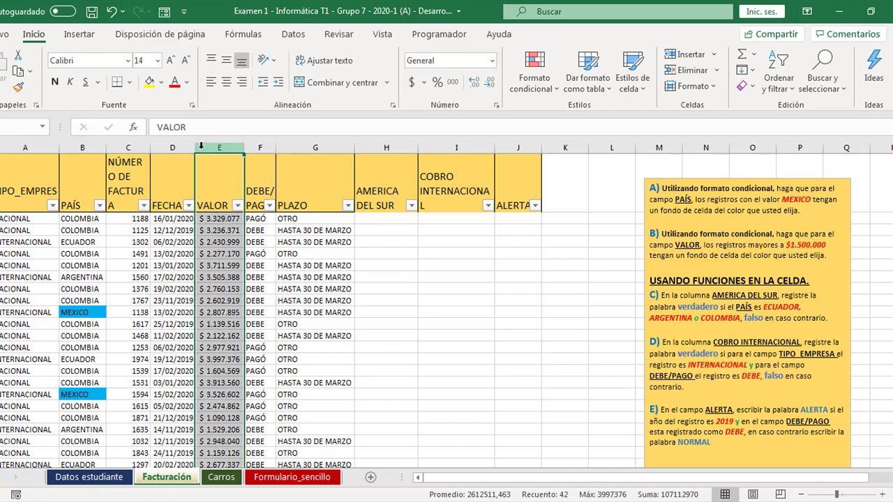
left_click(534, 74)
mouse_move(588, 111)
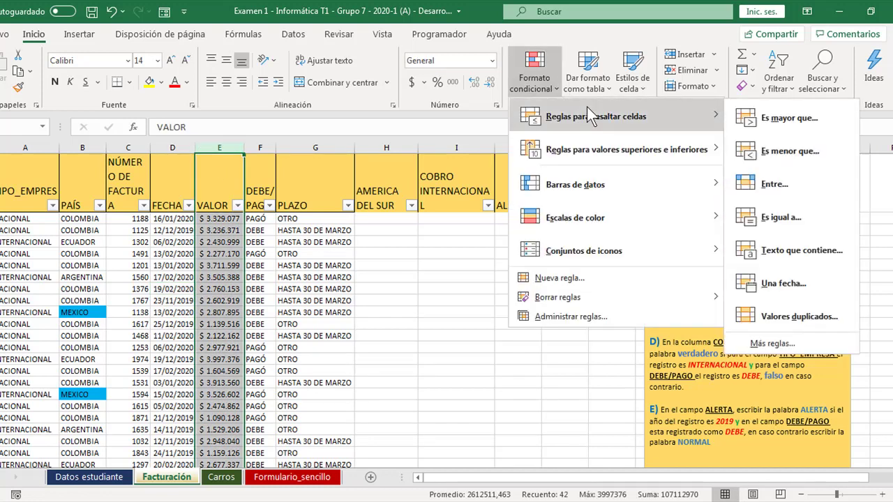
left_click(787, 130)
left_click_drag(459, 162, 425, 166)
type("1.500")
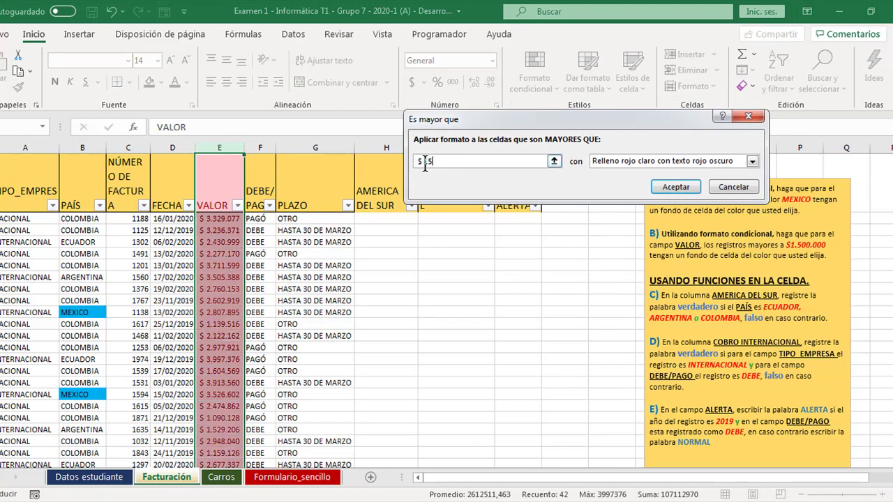
type(".000")
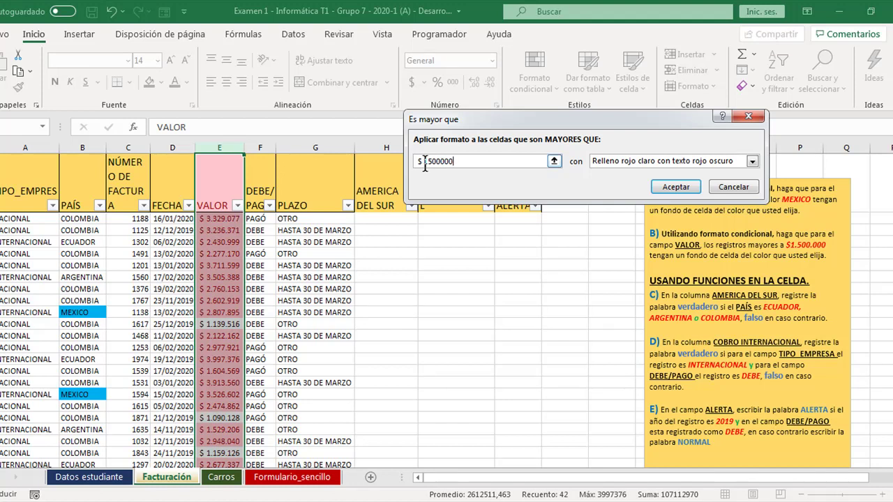
left_click(752, 162)
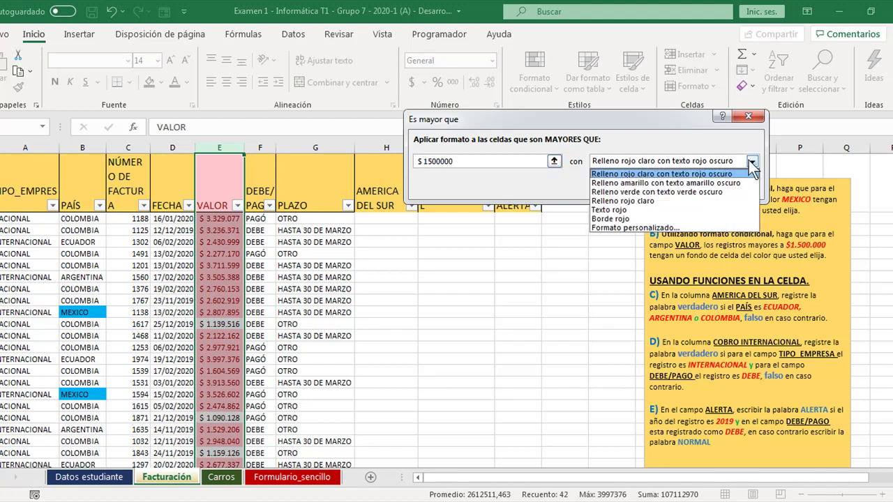
left_click(664, 194)
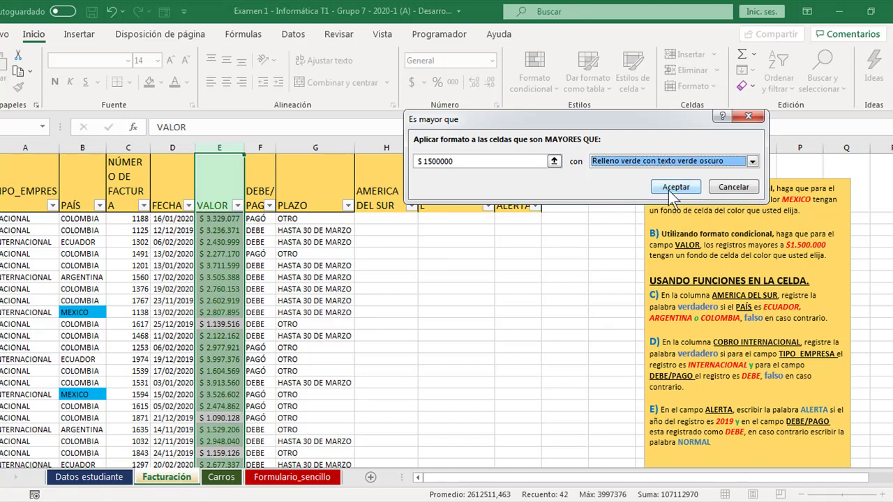
left_click(672, 192)
Step: Copy the FECHA header's formatting onto the VALOR header and review the highlighted values down the VALOR column
left_click(217, 196)
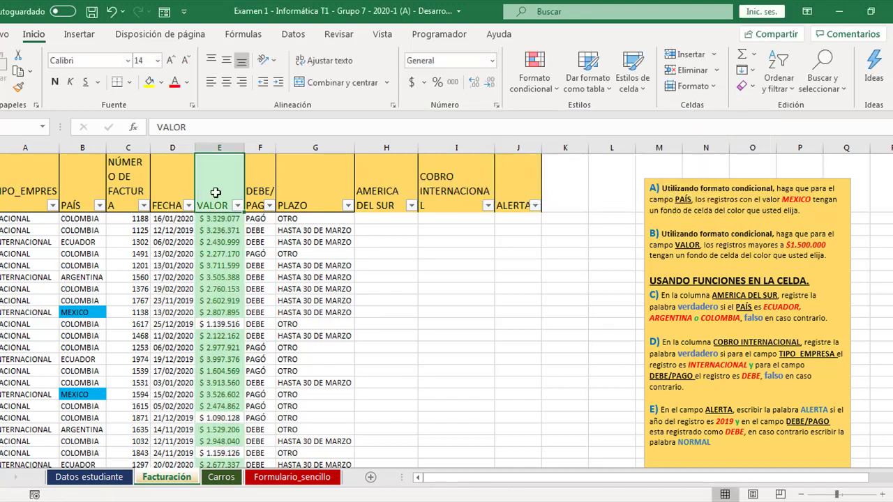
left_click(182, 192)
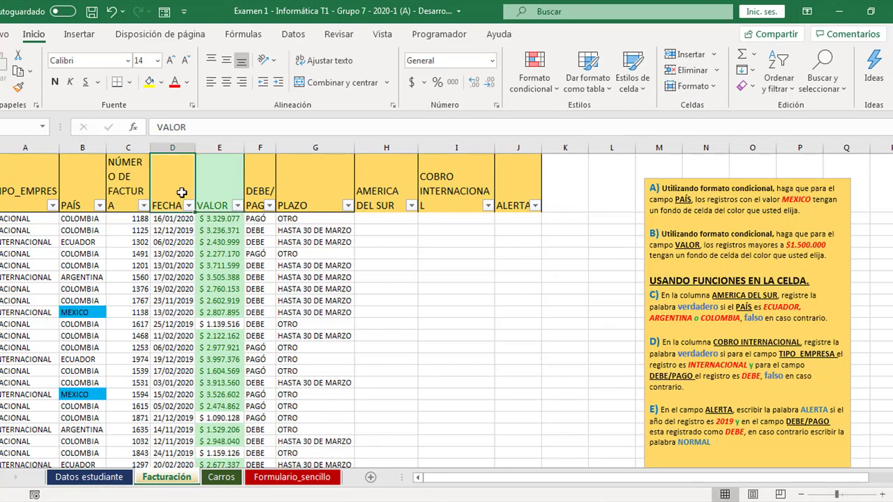
left_click(18, 87)
left_click(216, 171)
left_click(240, 299)
scroll(239, 299, "down", 7)
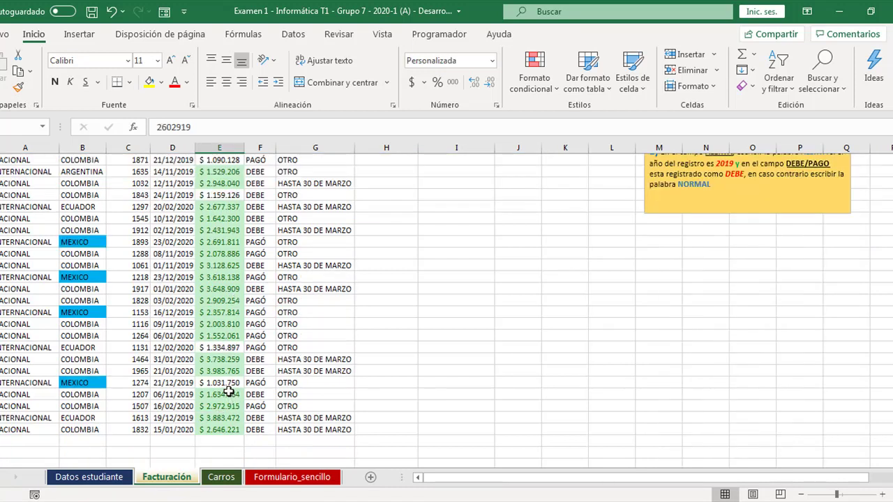
scroll(229, 392, "up", 1)
scroll(229, 392, "up", 5)
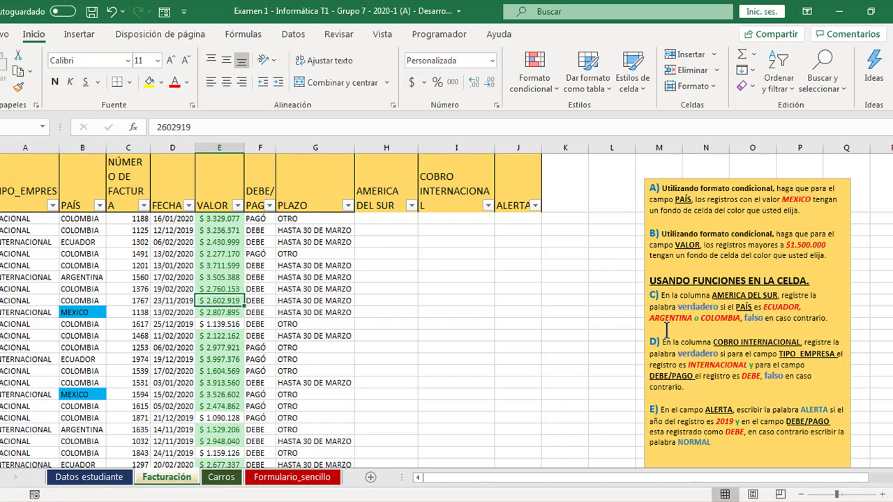
Step: Start an O formula in cell H2 under AMERICA DEL SUR with the first condition B2="ECUADOR"
left_click(364, 220)
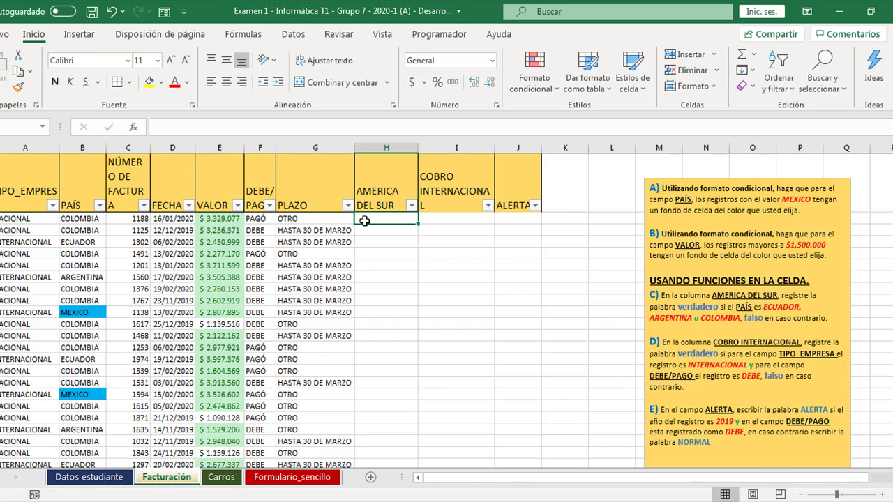
type("+O")
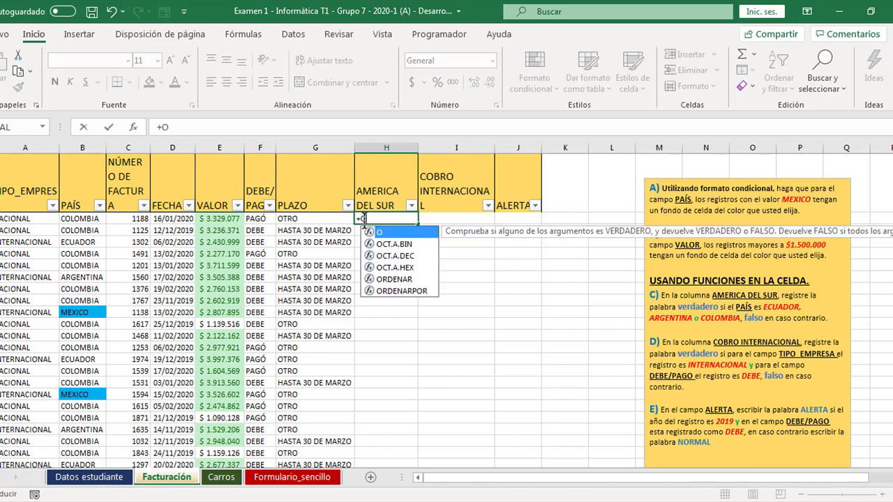
type("(")
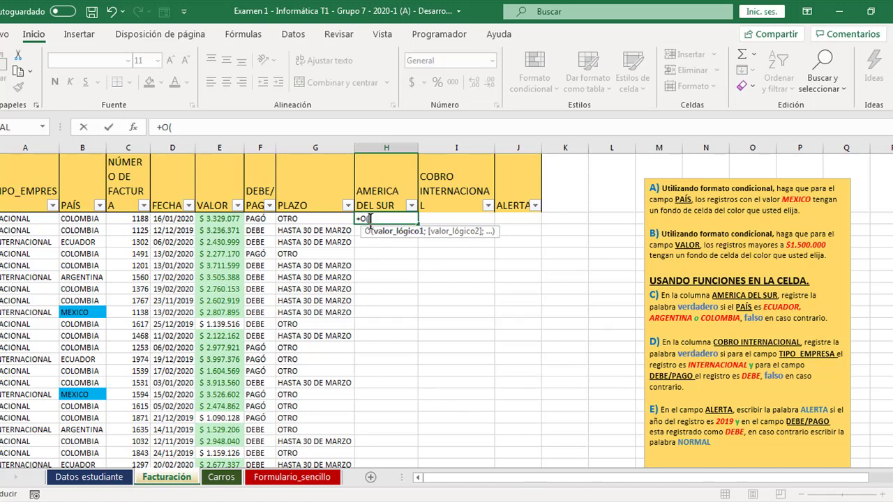
left_click(78, 220)
type("=")
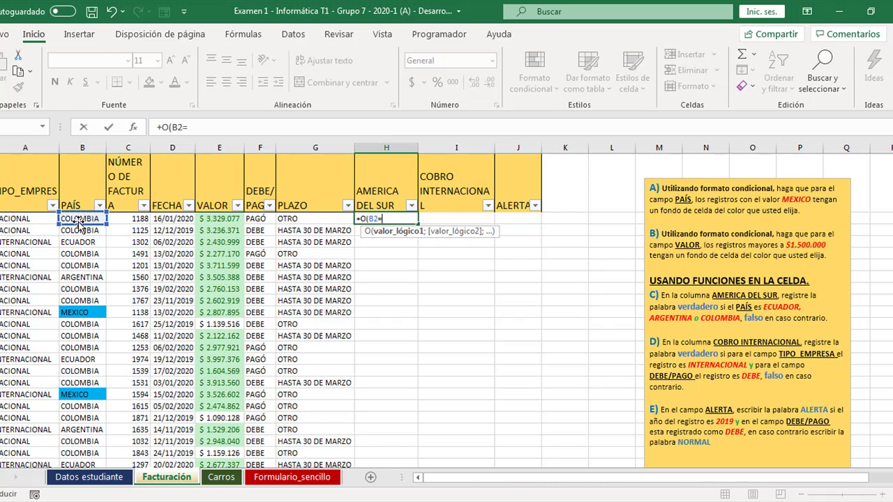
type("\"ECUADOR\"\";")
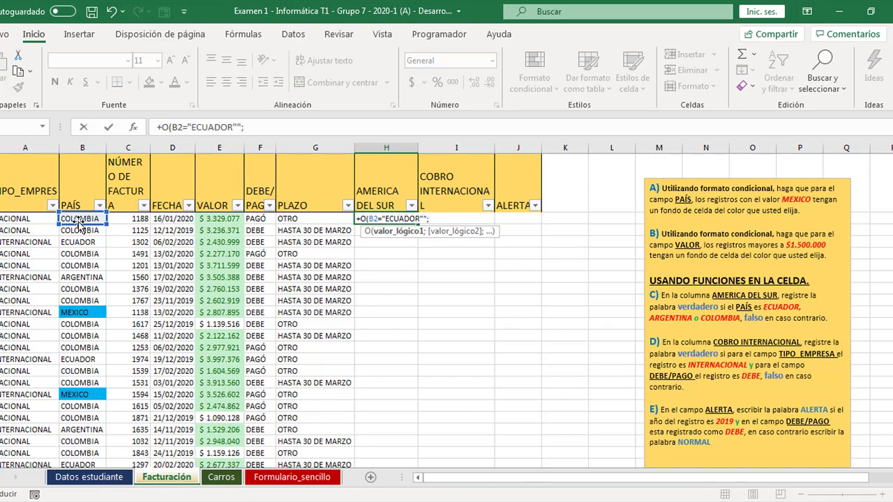
key("BackSpace")
key("BackSpace")
type(";")
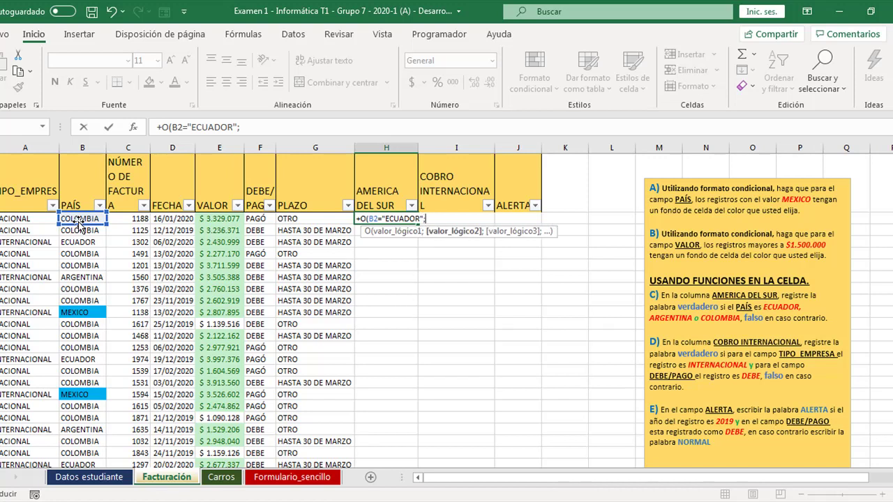
Step: Complete the O formula with the conditions B2="ARGENTINA" and B2="COLOMBIA" and enter it
type("B2")
type("=\"ARTENGI")
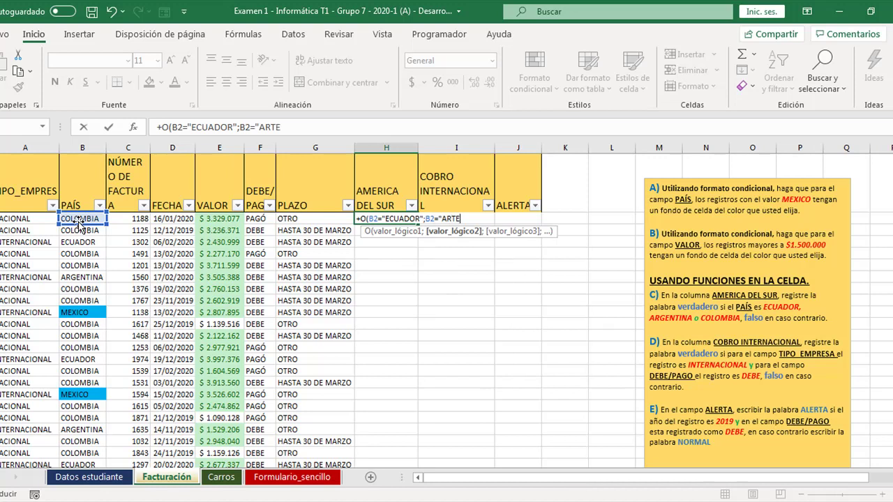
key("BackSpace")
key("BackSpace")
key("BackSpace")
key("BackSpace")
key("BackSpace")
type("GENTINA")
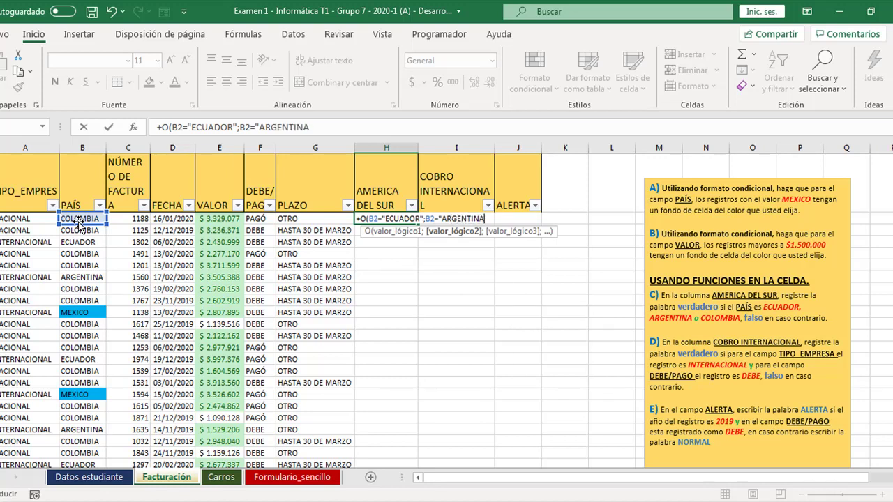
type("\";B")
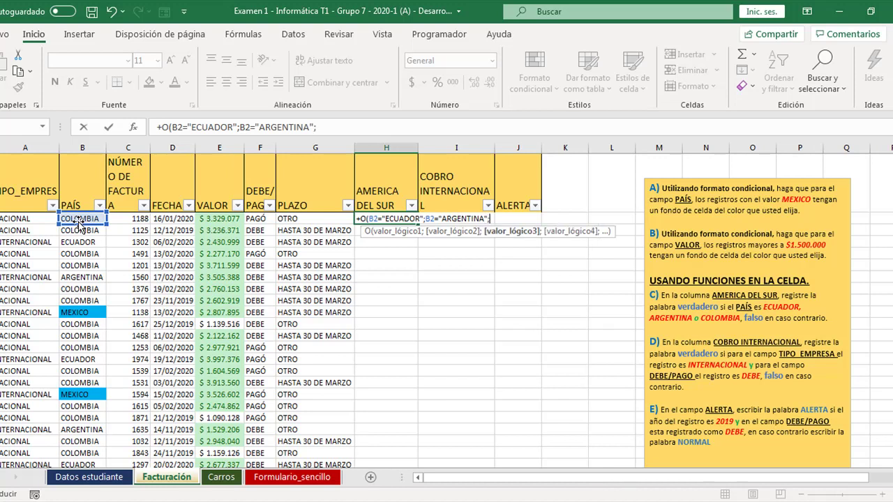
type("2=\"COLOMBIA")
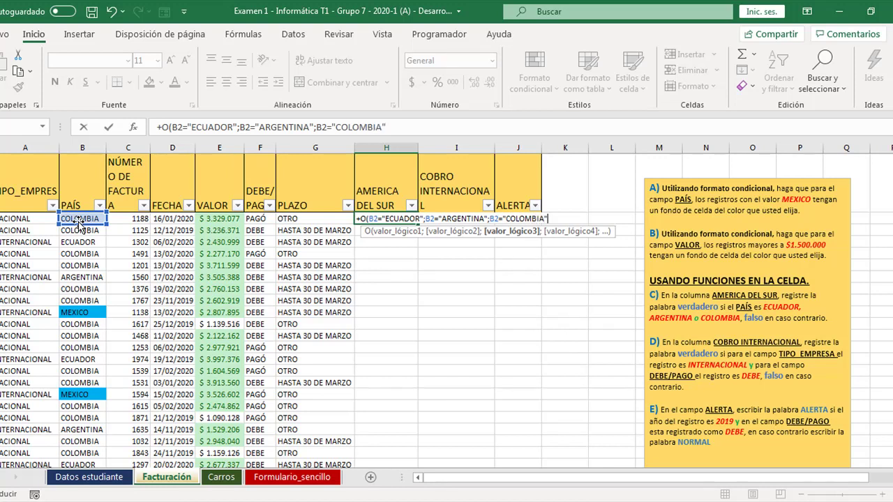
type("\")")
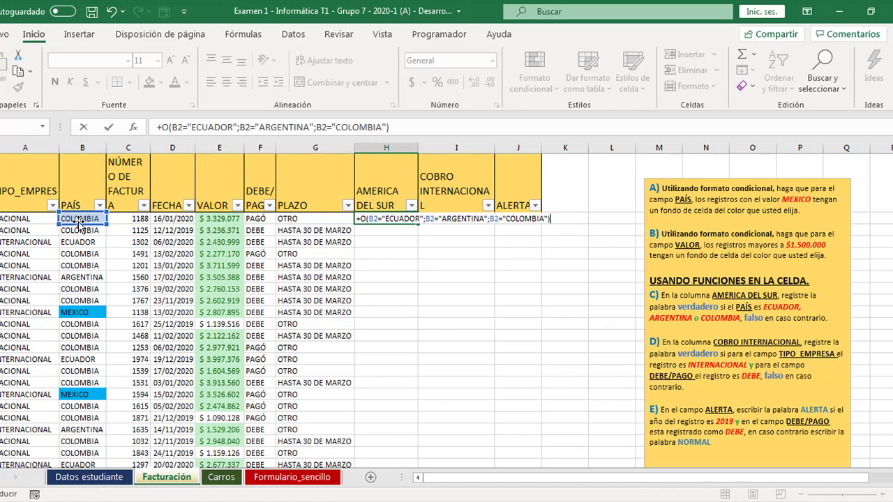
key("Return")
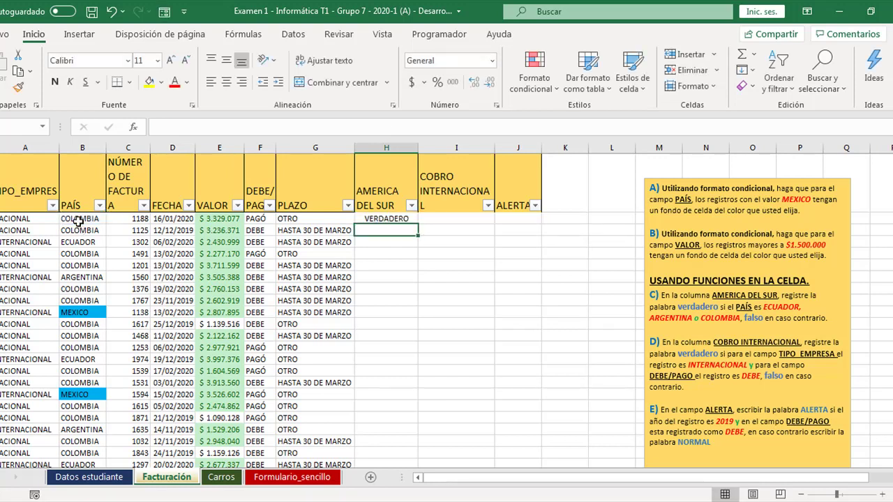
Step: Fill the H2 formula down the AMERICA DEL SUR column and check the results for the MEXICO rows
left_click(411, 219)
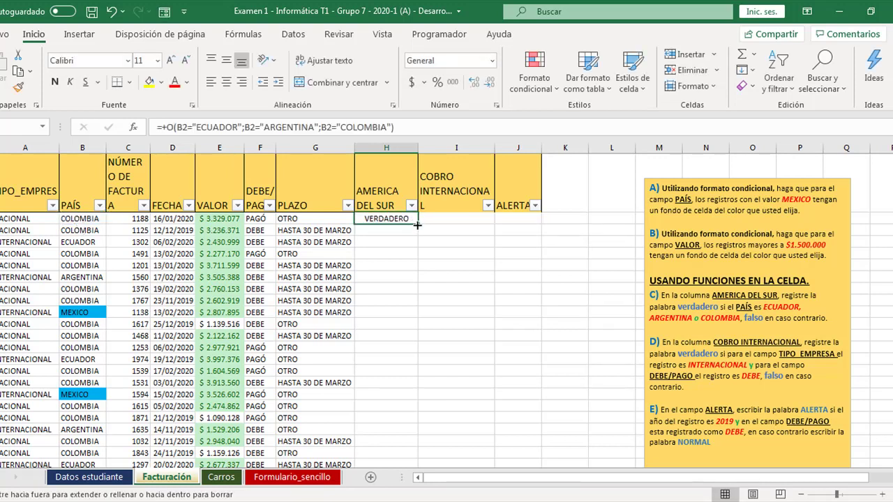
double_click(417, 224)
left_click(397, 297)
left_click(392, 322)
left_click(392, 313)
scroll(391, 313, "down", 8)
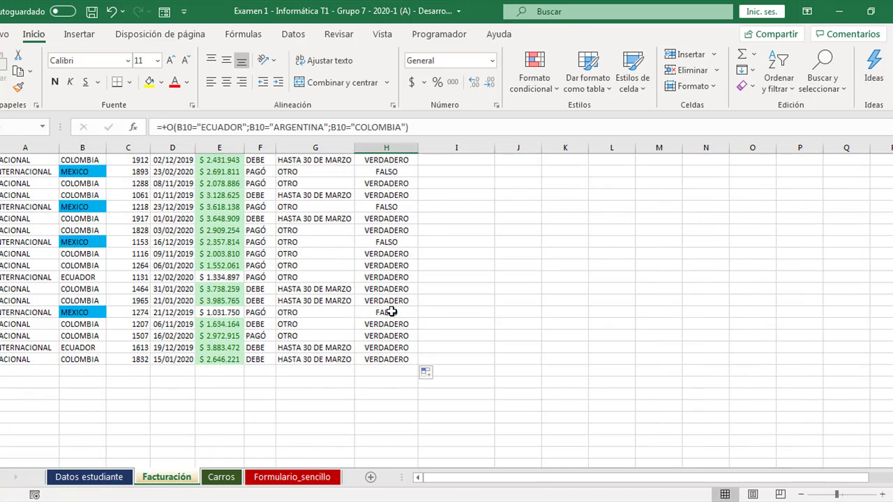
left_click(391, 313)
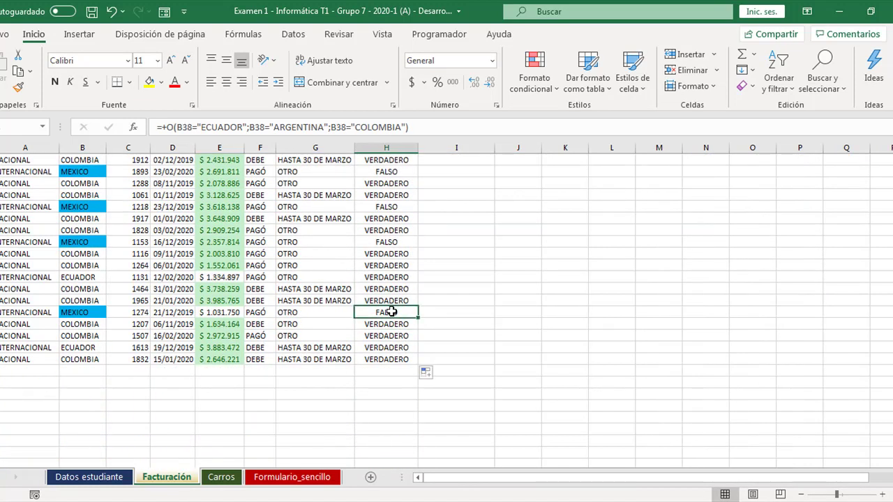
scroll(391, 312, "up", 8)
Step: Enter the formula +Y(A2="INTERNACIONAL";F2="DEBE") in cell I2 under COBRO INTERNACIONAL
left_click(454, 219)
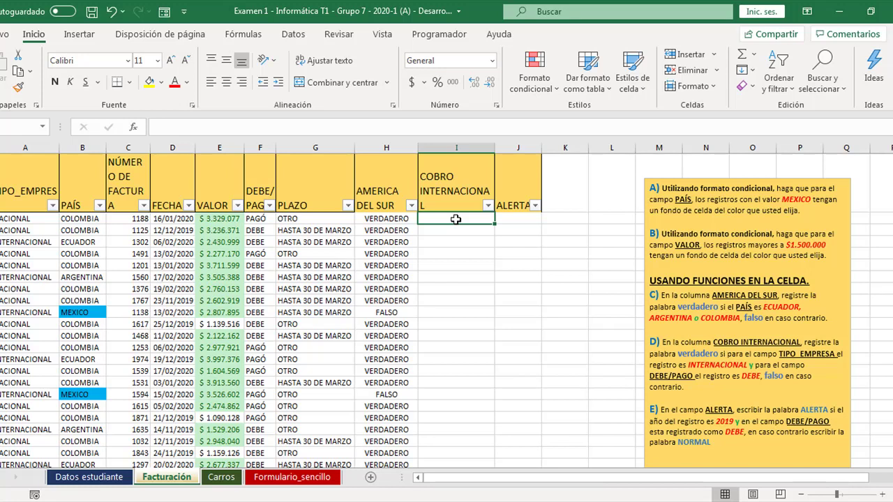
type("+Y(")
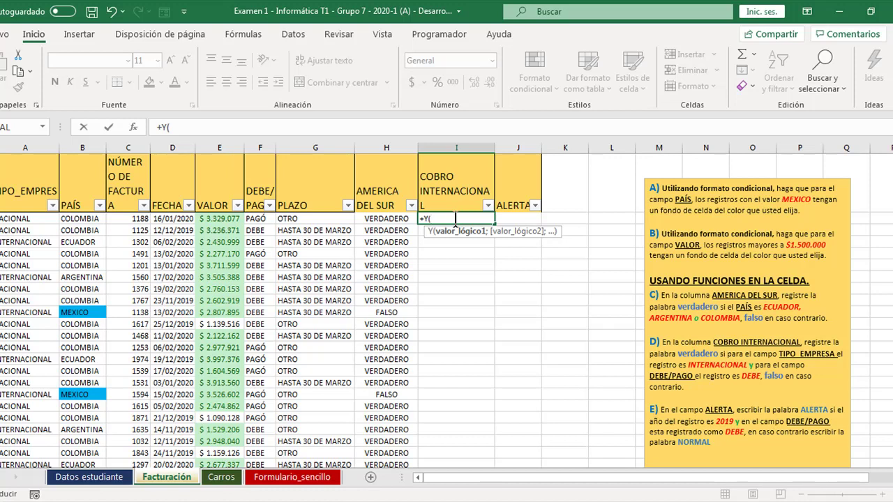
left_click(15, 218)
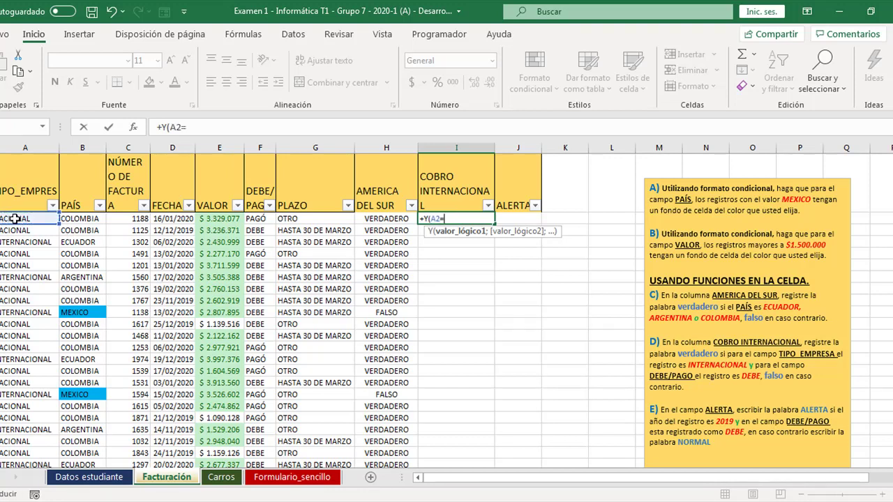
type("\"INTERNACIONAL\"")
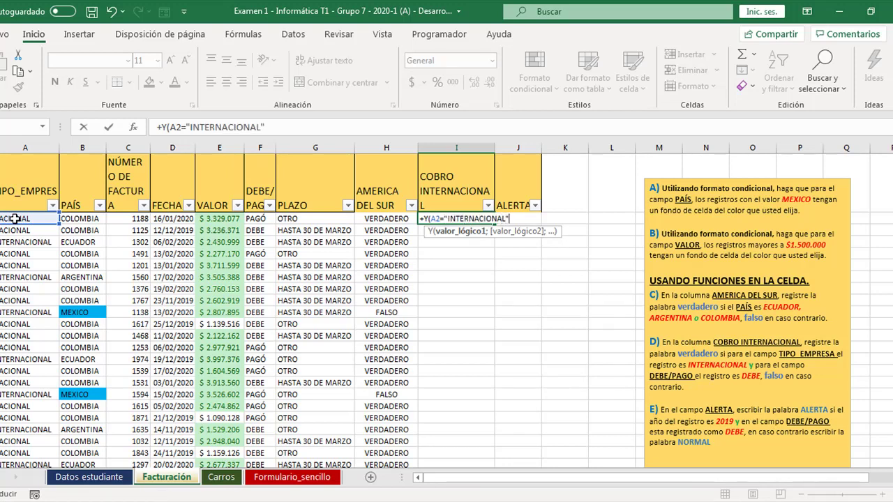
type(";")
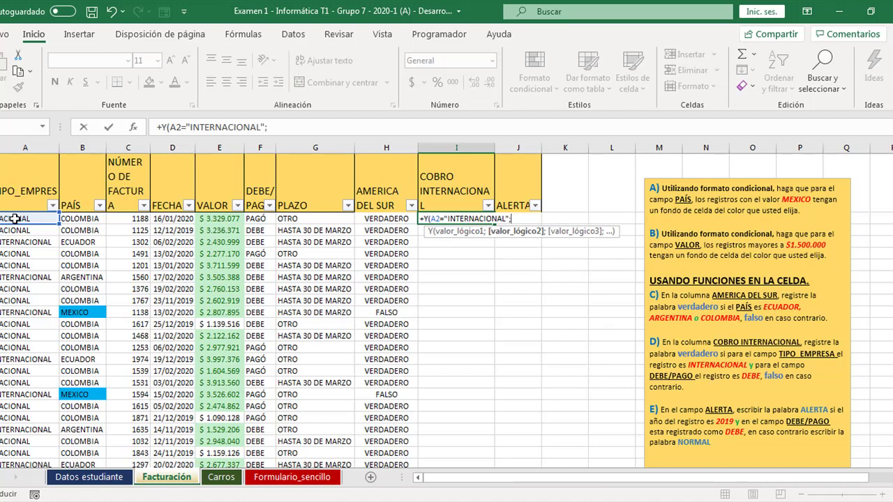
type("F2=\"DEBE\"")
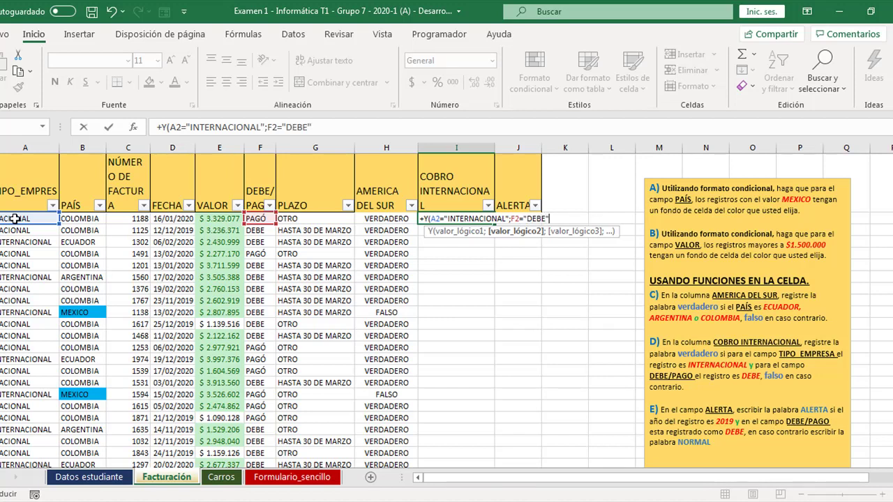
type(")")
key("Return")
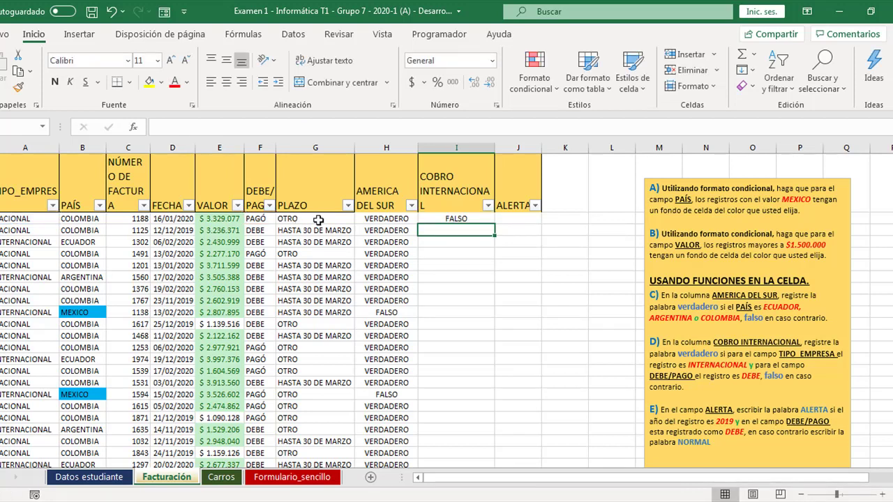
Step: Fill the I2 formula down the COBRO INTERNACIONAL column and check the ARGENTINA row dated 14/11/2019 across columns A to I
left_click(457, 219)
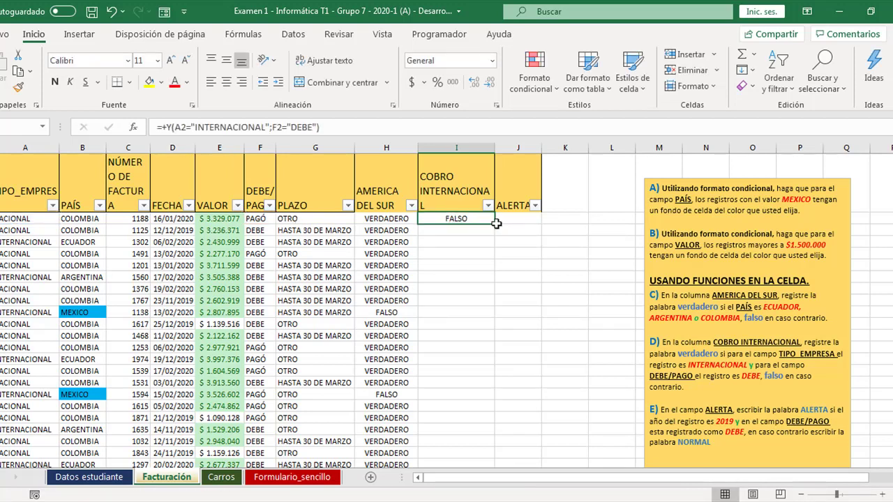
double_click(497, 224)
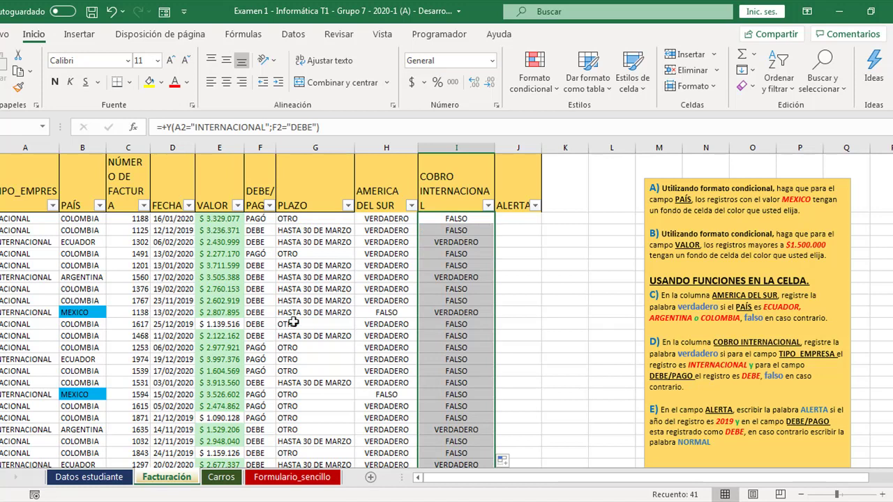
left_click(440, 430)
left_click_drag(10, 429, 190, 434)
left_click_drag(298, 433, 454, 429)
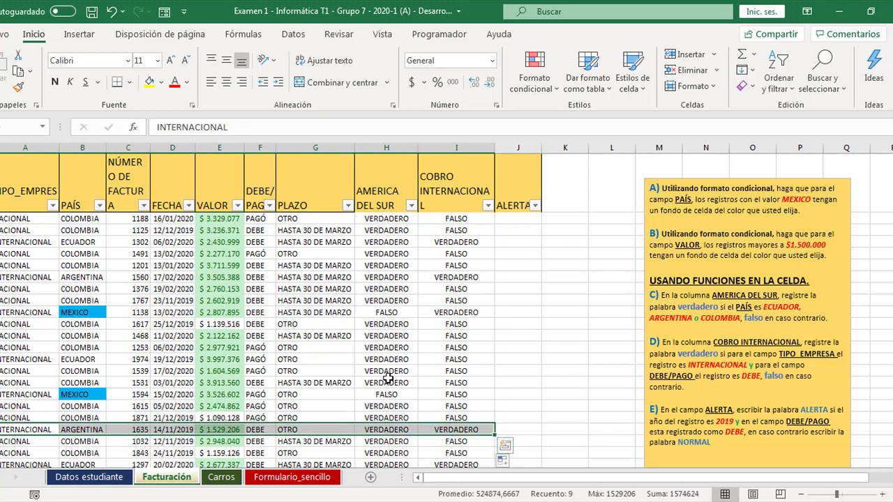
Step: Start a formula in cell J2 under ALERTA with the SI function
left_click(514, 222)
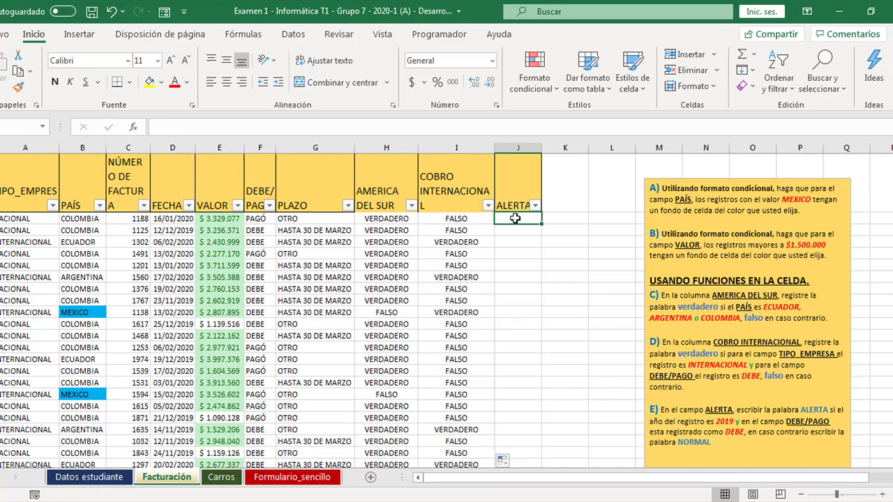
type("+SD")
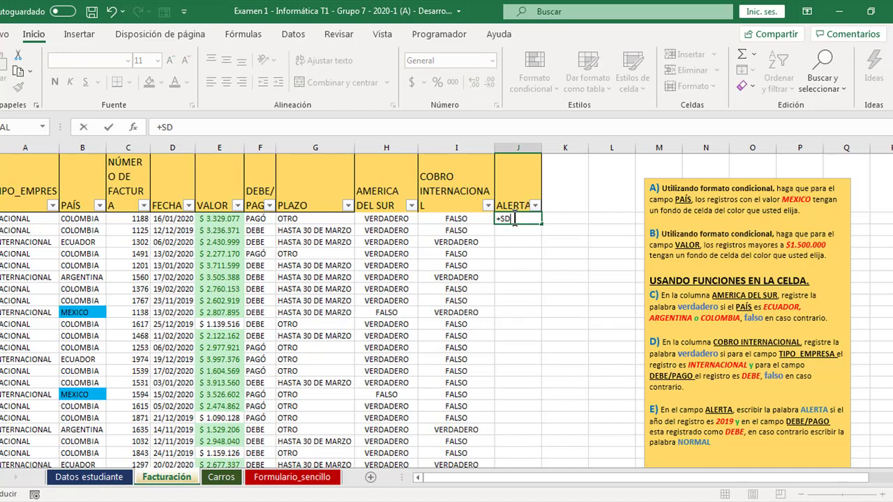
key("BackSpace")
type("I(")
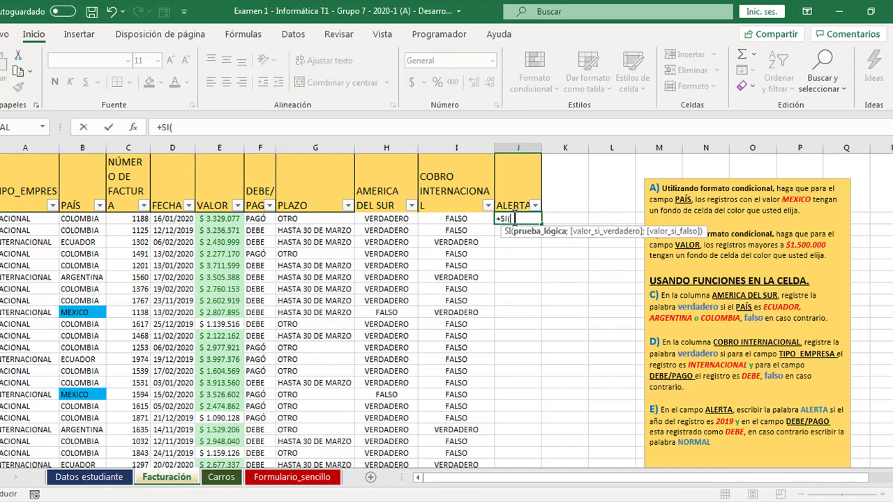
type("AÑO")
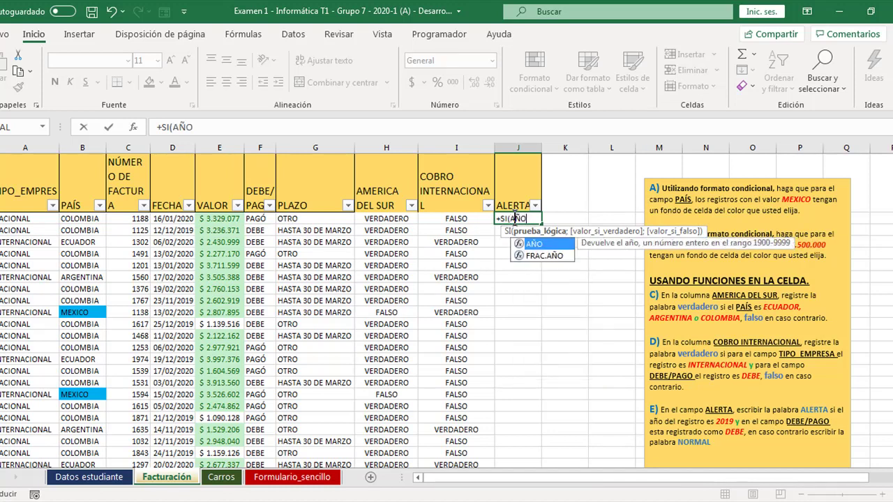
key("BackSpace")
key("BackSpace")
key("BackSpace")
key("BackSpace")
key("BackSpace")
key("BackSpace")
type("SI")
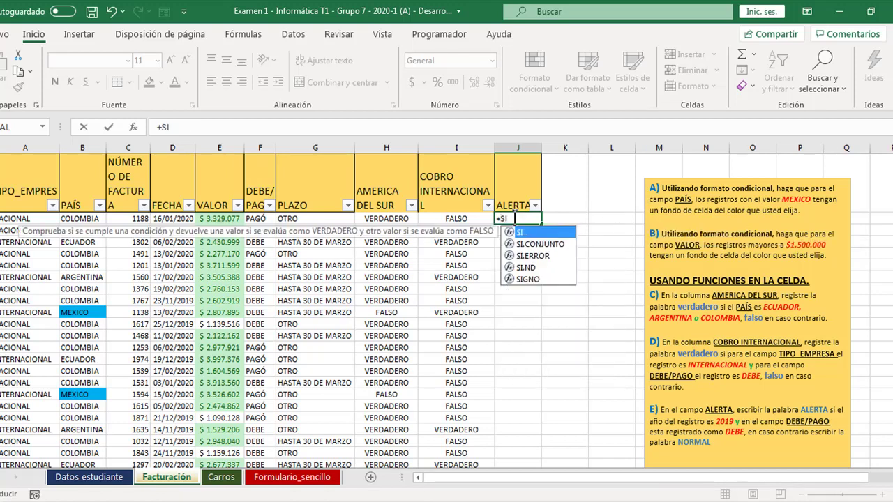
type("(")
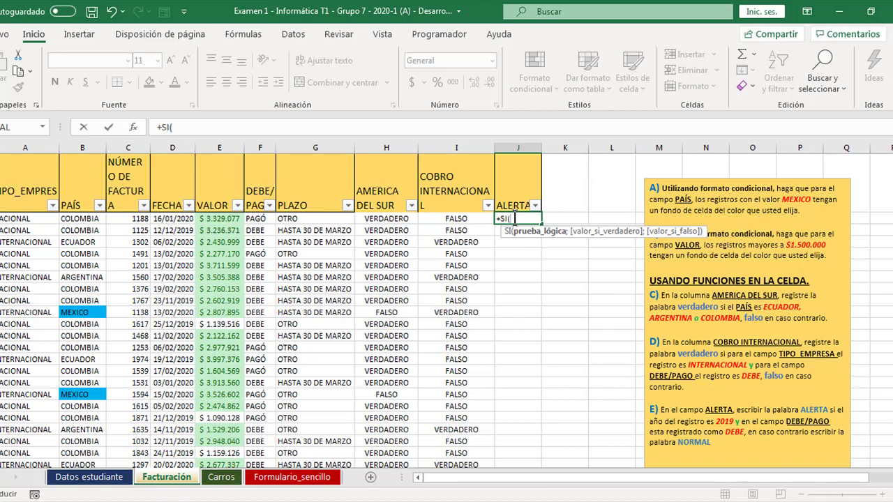
Step: Nest a Y function as the SI test in J2, with AÑO(D2)=2019 as its first condition
type("Y")
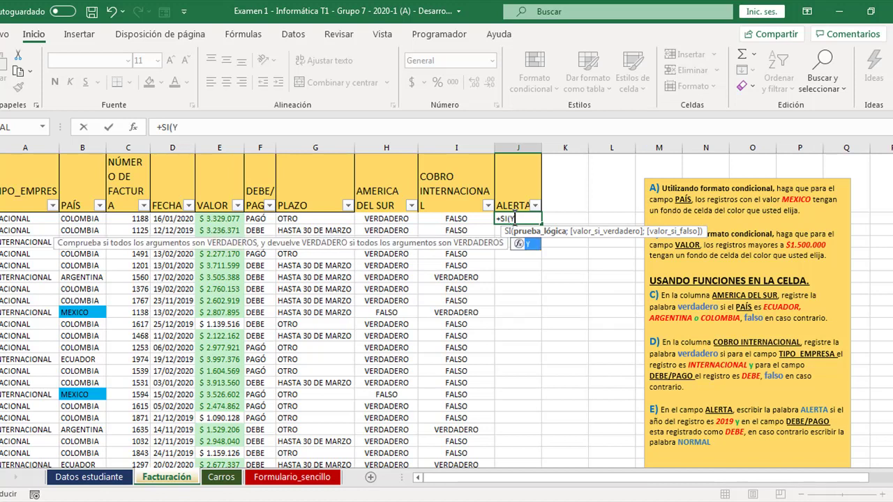
type("(")
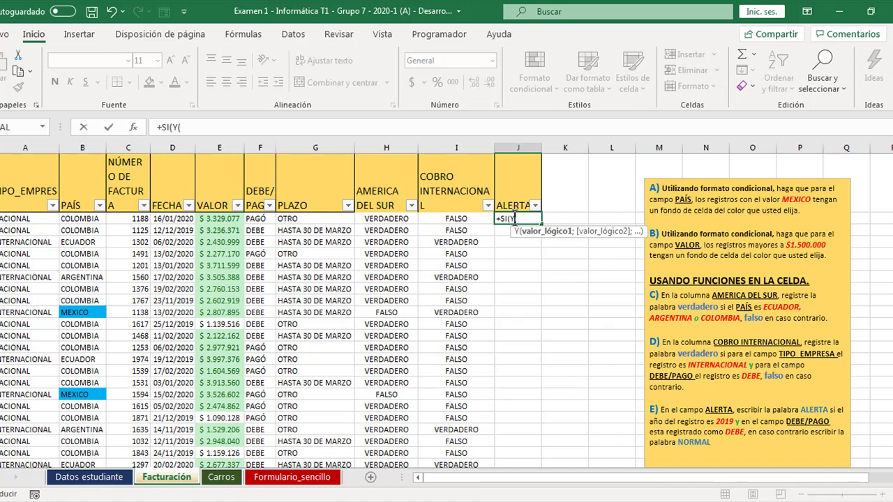
type("AÑO")
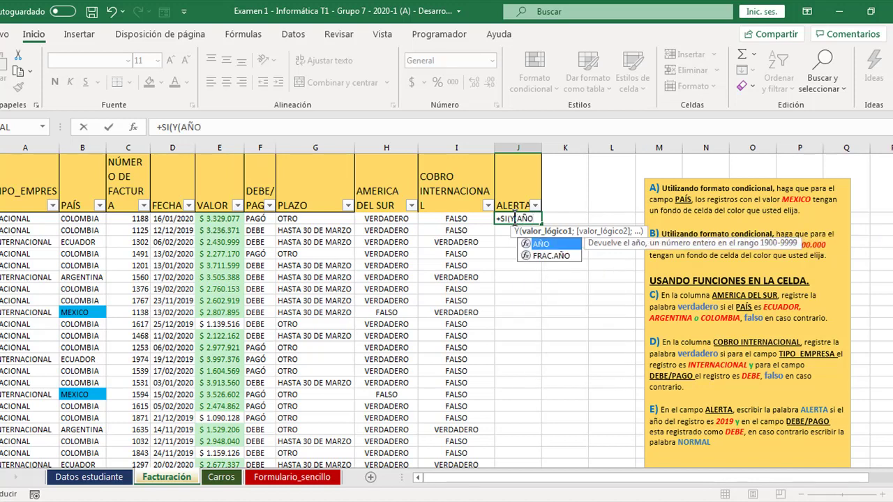
type("(")
left_click(178, 221)
type("=")
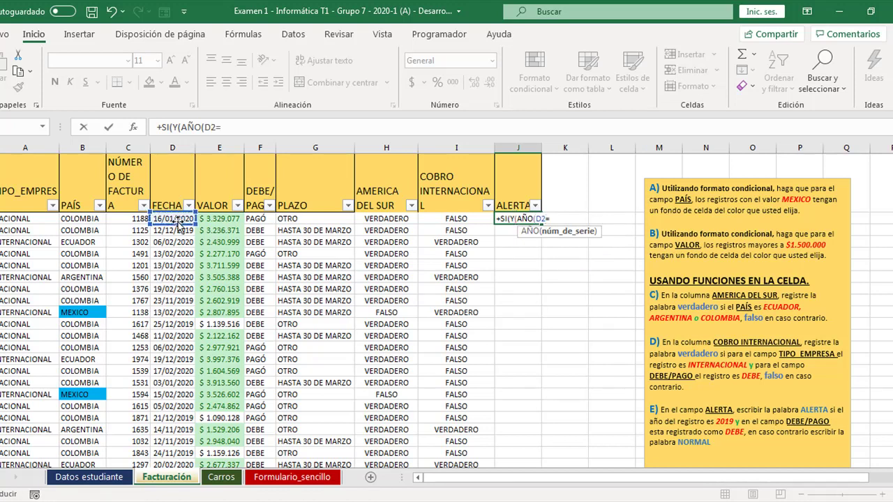
key("BackSpace")
key("BackSpace")
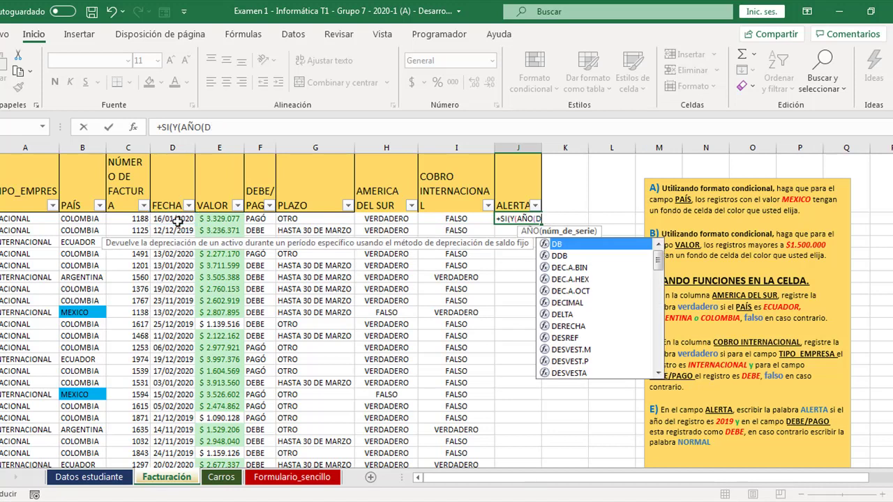
type("2")
key("BackSpace")
type("2")
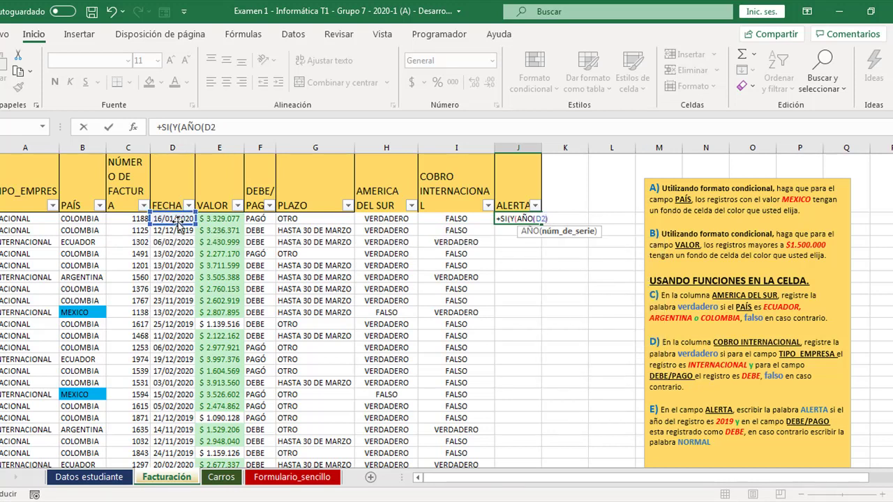
type(")")
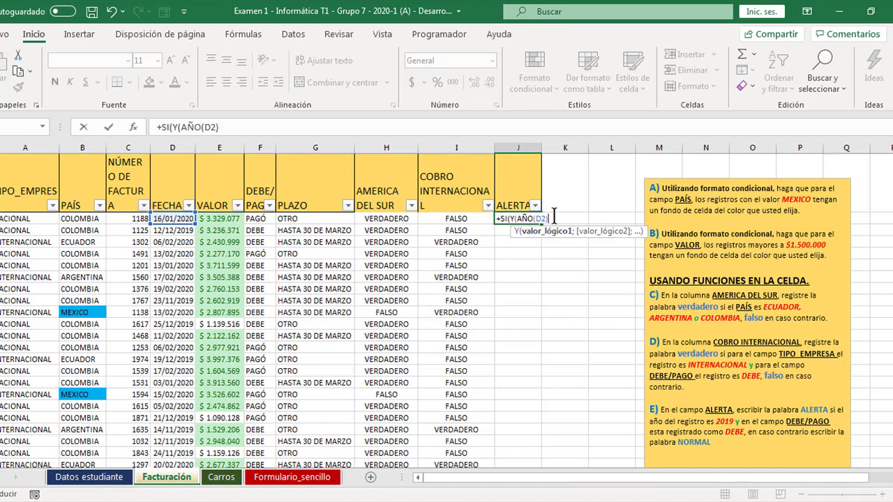
type("=2019;")
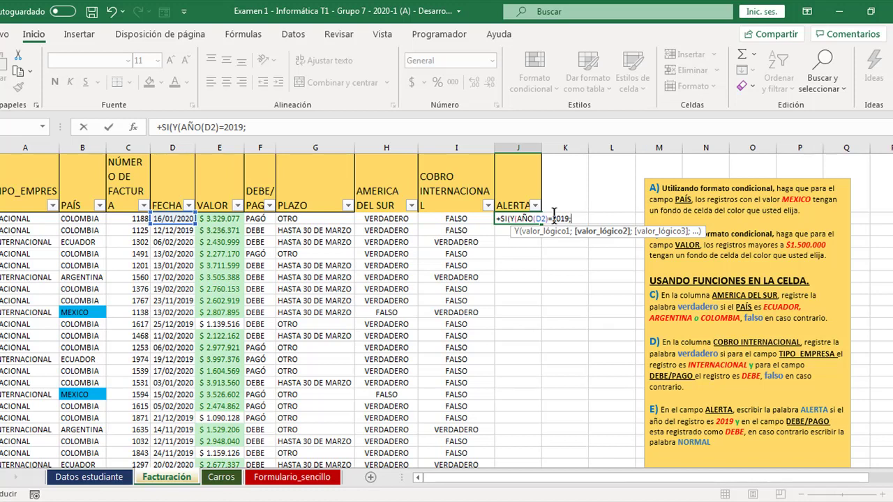
Step: Add F2="DEBE" as the second Y condition in the J2 formula and close the Y function
type("F2")
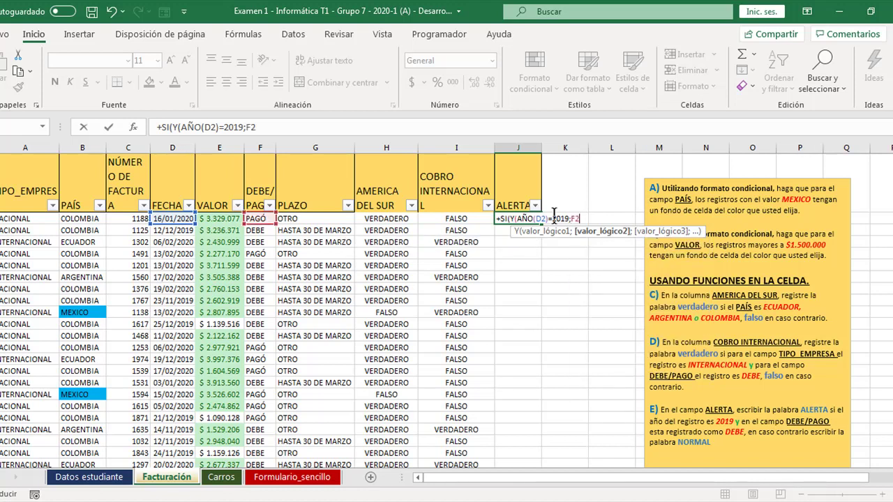
type("=\"DEBE\")")
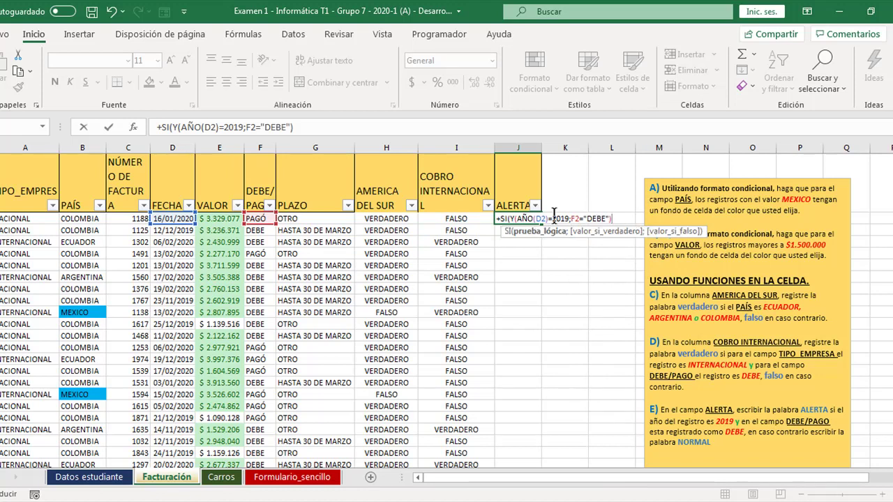
key("BackSpace")
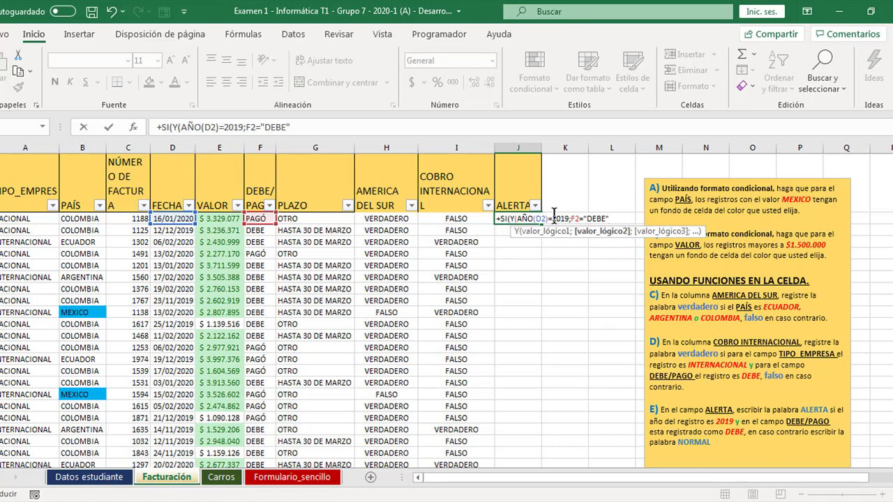
type(")")
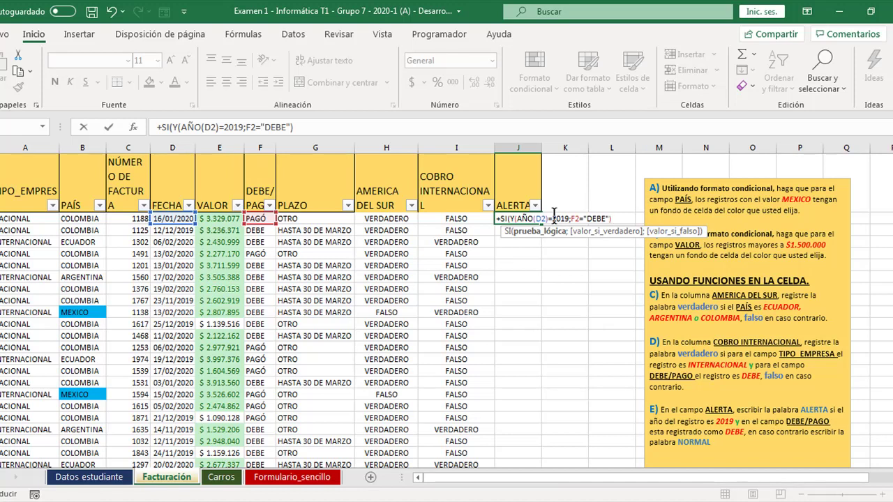
Step: Complete the SI formula with "ALERTA" as the true value and "NORMAL" as the false value, and enter it
type(";")
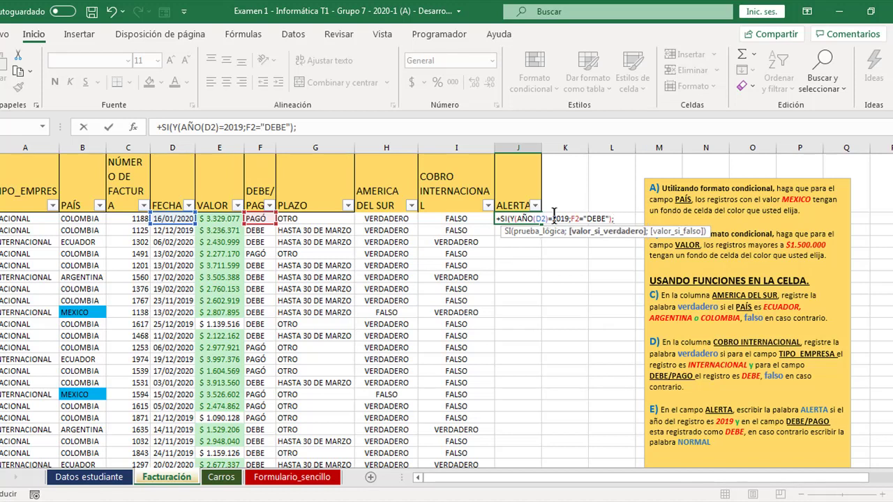
type("\"ALERTA\"")
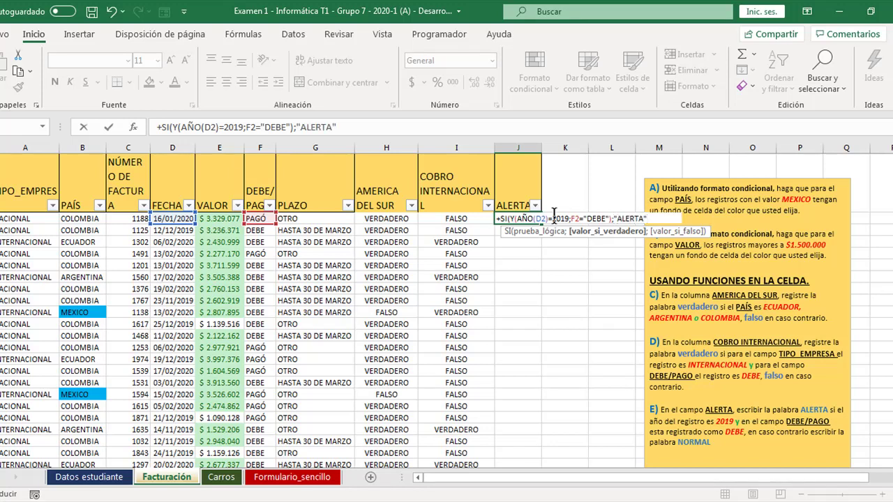
type(";\"")
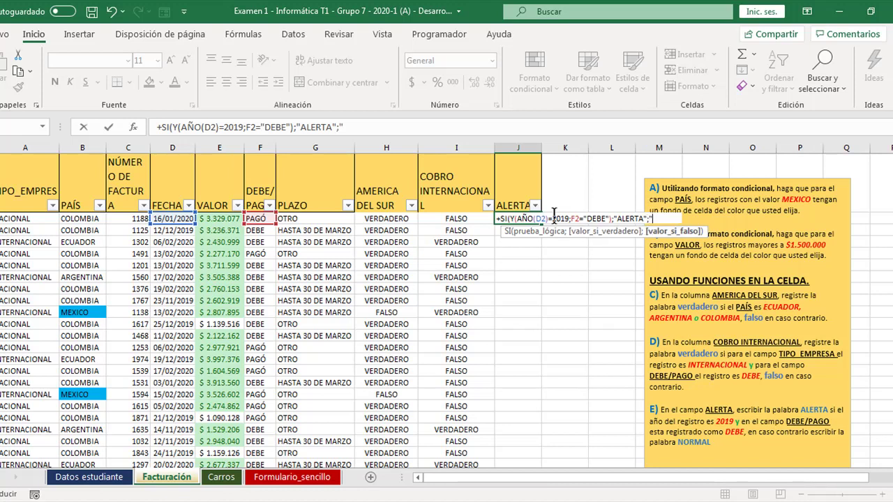
type("NORMAL\"")
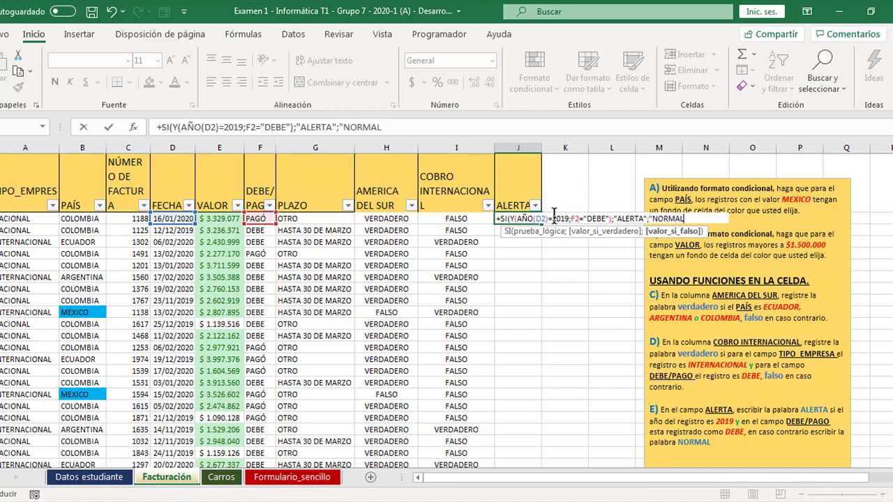
type(")")
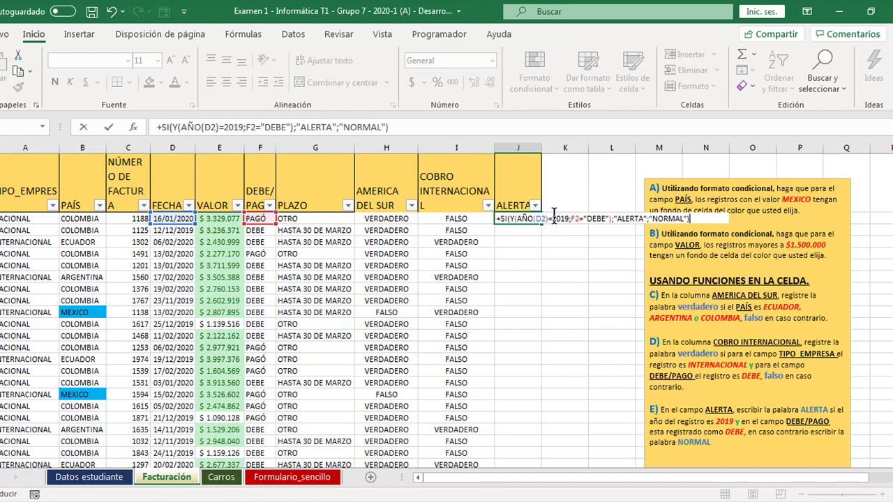
key("Return")
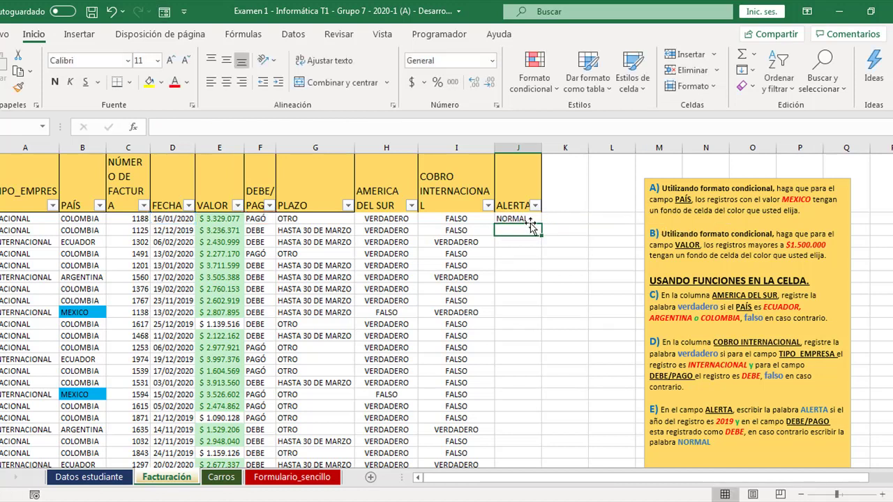
Step: Fill the J2 formula down the entire ALERTA column
left_click(531, 219)
double_click(541, 224)
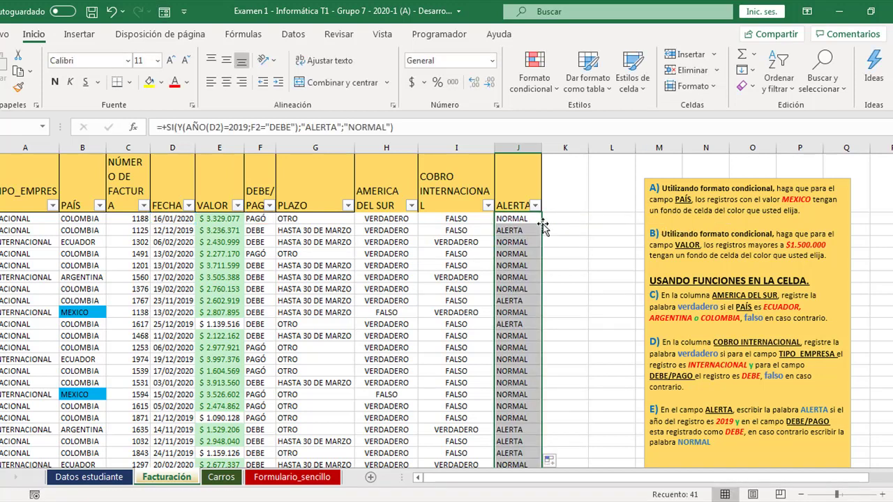
Step: Go down the ALERTA results from row 7 and examine the whole ARGENTINA row dated 14/11/2019
left_click(534, 275)
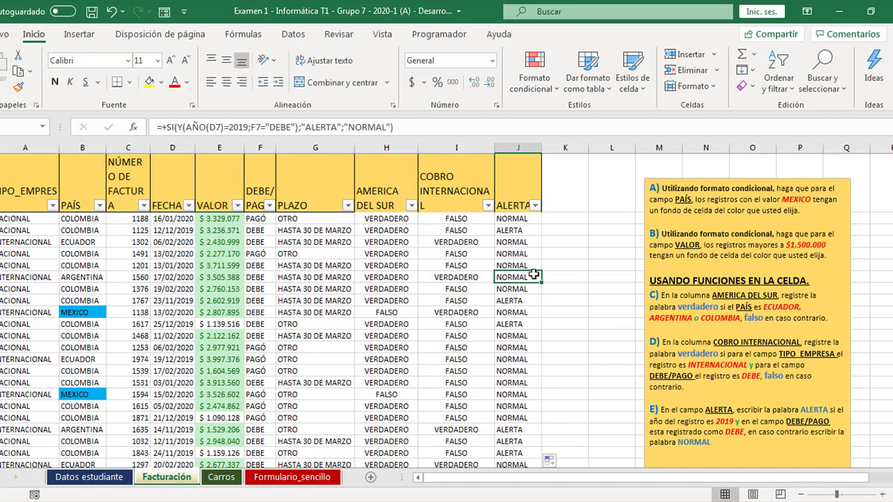
key("Down")
key("Down")
key("Down")
key("Down")
key("Down")
key("Down")
key("Down")
key("Down")
key("Down")
key("Down")
key("Down")
key("Down")
key("Down")
key("Down")
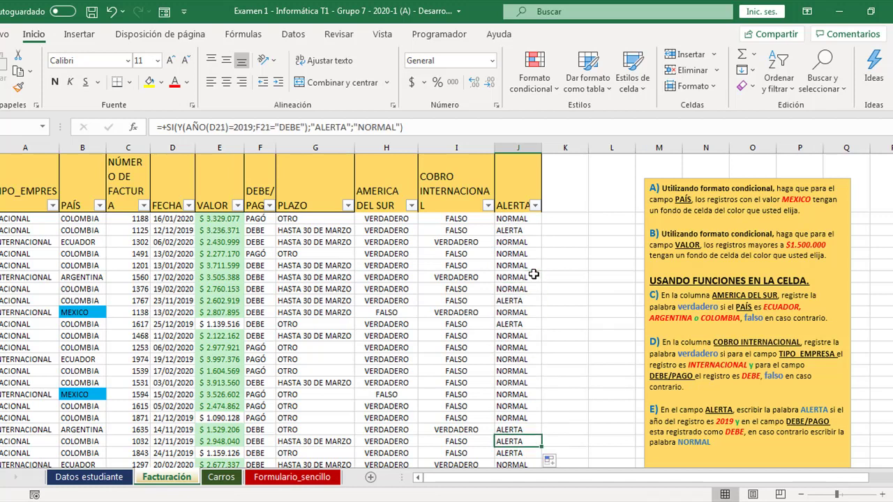
left_click(509, 430)
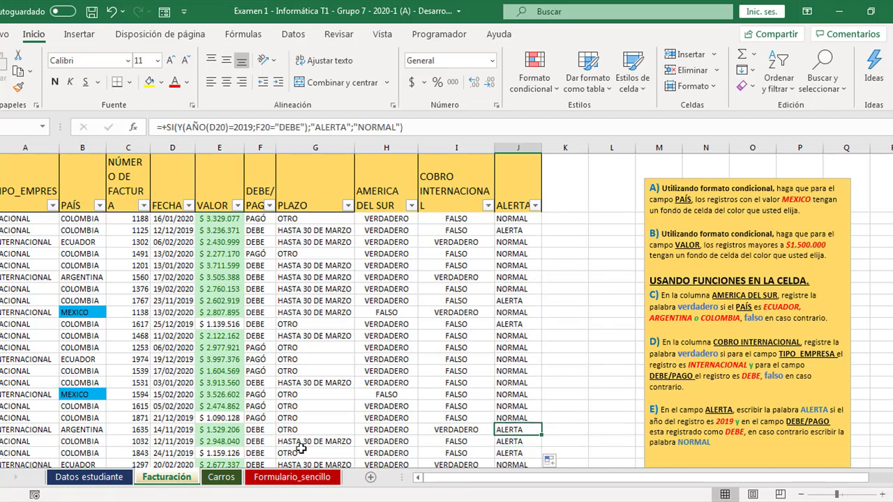
left_click(0, 430)
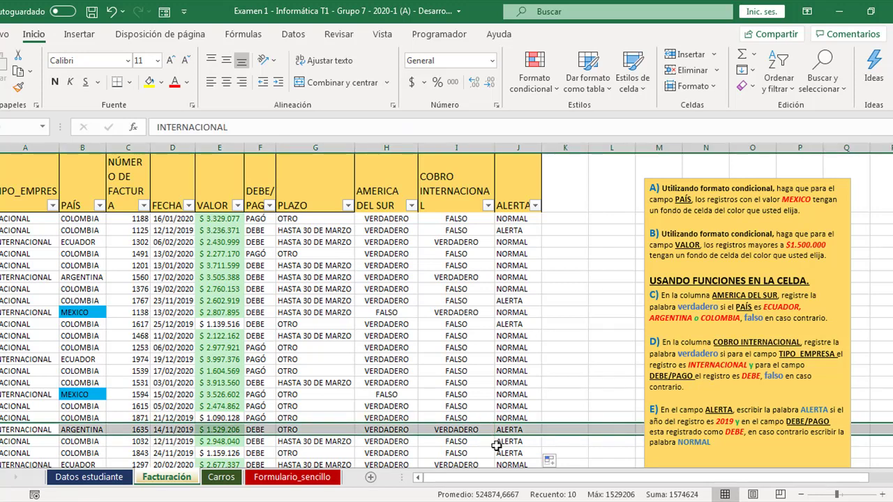
Step: Check the date, DEBE/PAGO and ALERTA cells of the COLOMBIA row dated 09/11/2019 near the table's end
left_click(508, 366)
scroll(509, 370, "down", 8)
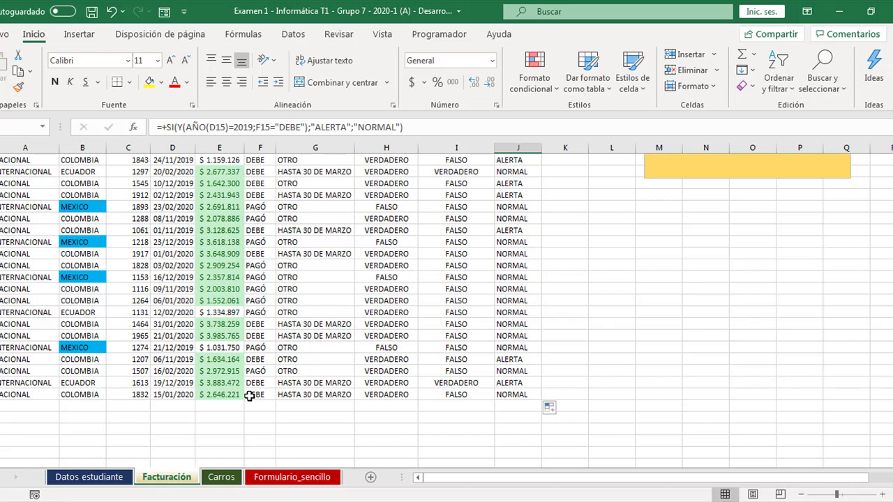
left_click(173, 289)
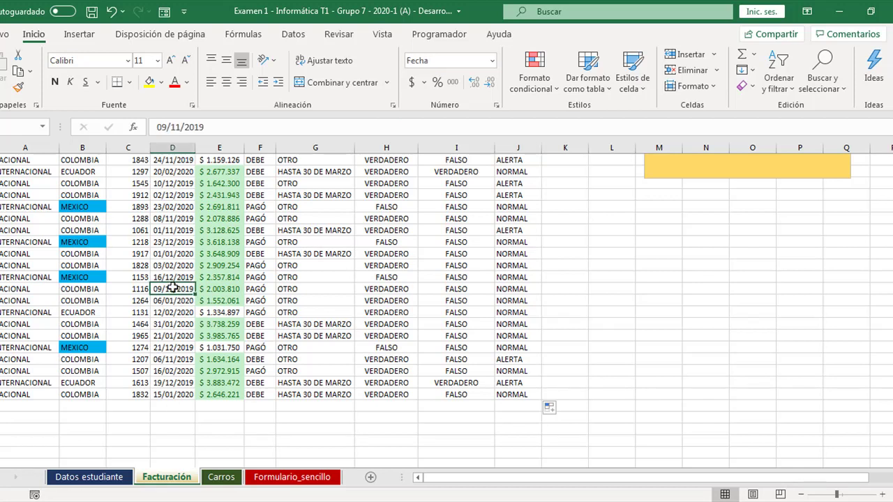
left_click(266, 289)
left_click_drag(522, 293, 79, 289)
left_click(522, 289)
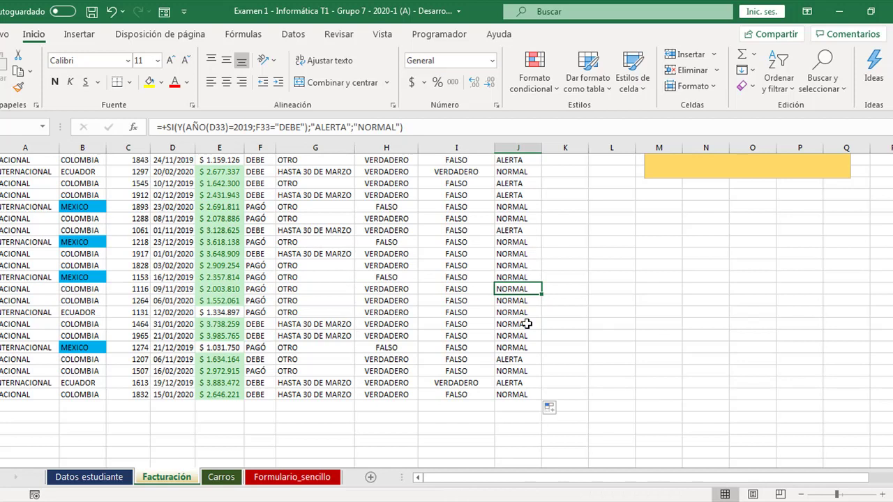
Step: Return to the ALERTA header cell and save the workbook
scroll(527, 324, "up", 4)
scroll(527, 323, "up", 4)
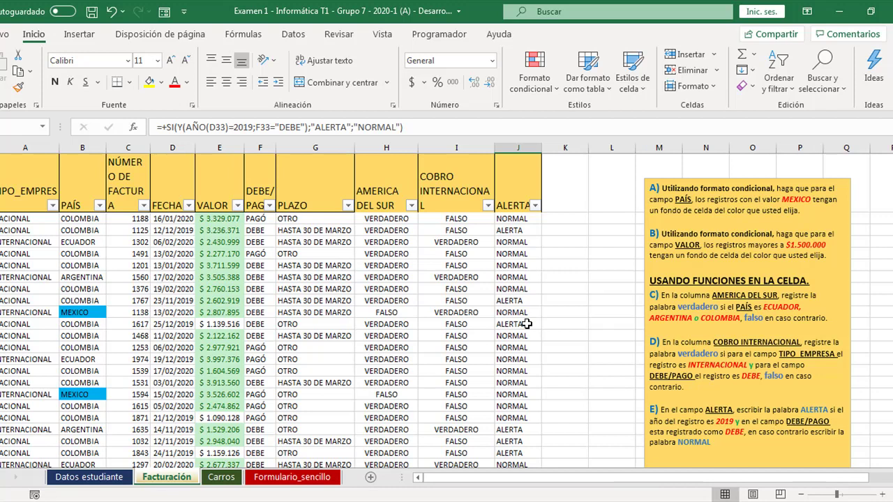
left_click(509, 193)
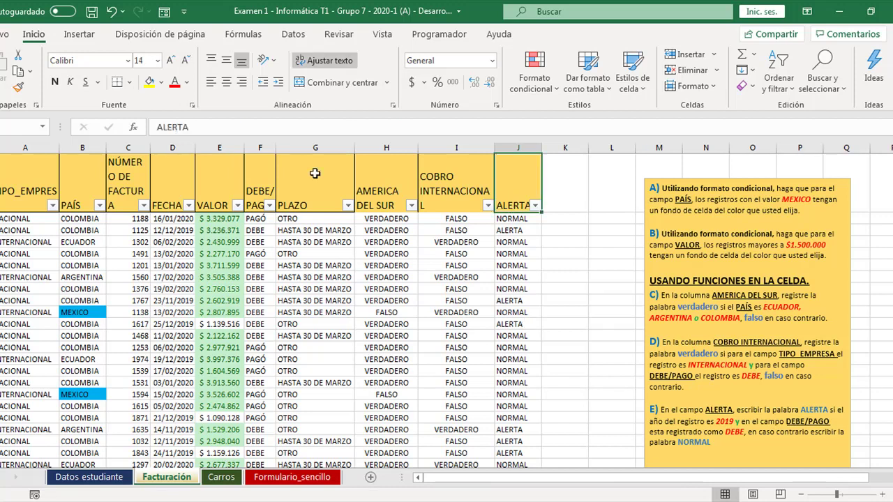
left_click(93, 11)
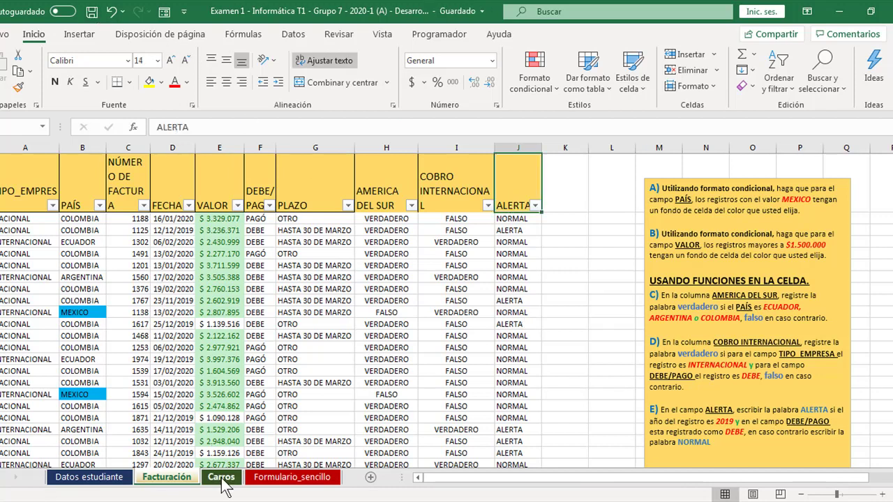
Step: Open the Carros sheet and turn on filters for the table in columns A to E
left_click(221, 477)
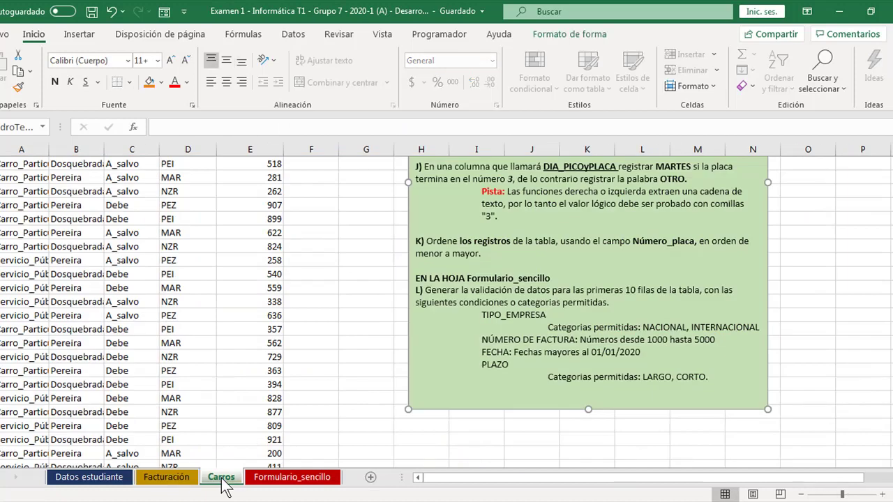
left_click(135, 277)
scroll(135, 277, "up", 6)
scroll(136, 277, "down", 8)
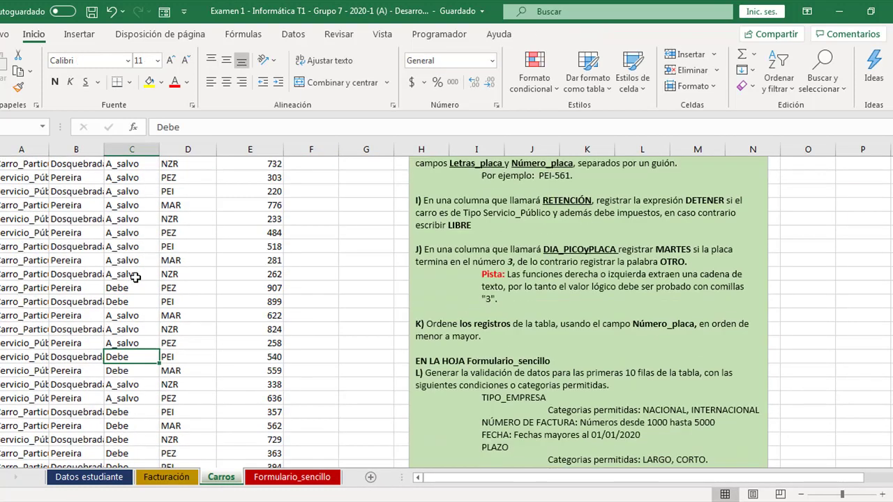
scroll(135, 277, "up", 5)
scroll(135, 277, "up", 3)
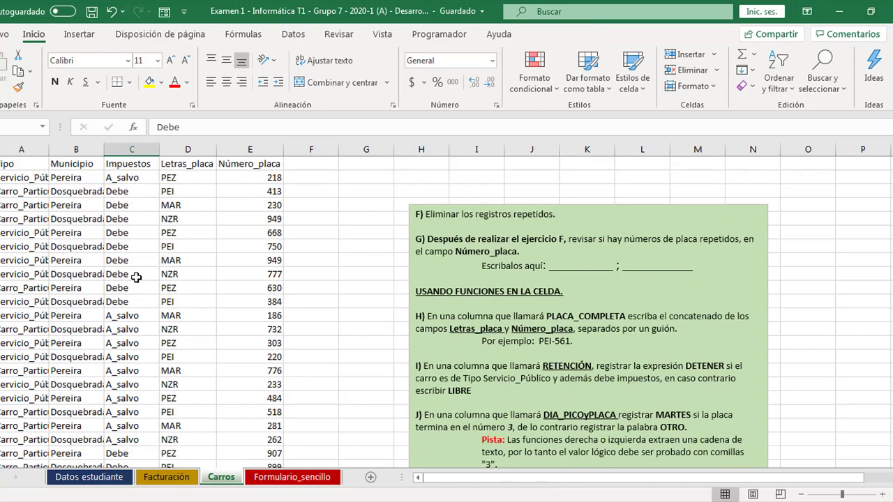
left_click(18, 149)
left_click_drag(88, 149, 240, 142)
key("ctrl+shift+l")
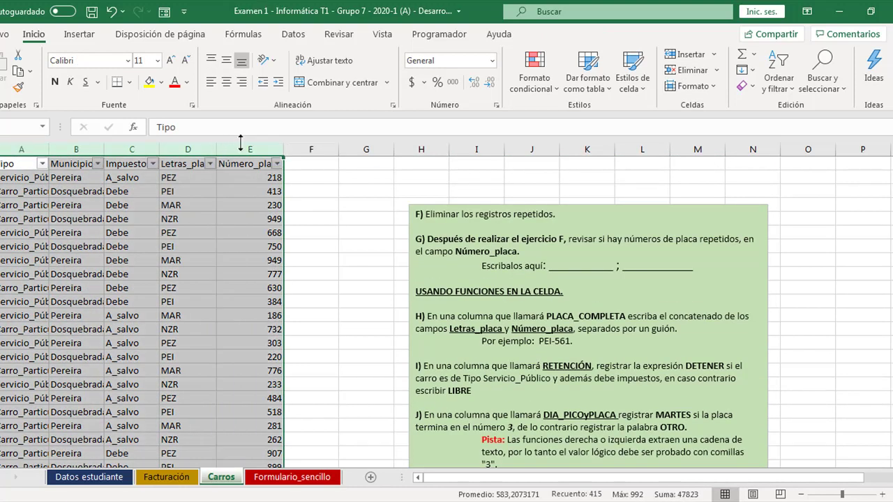
Step: Remove the repeated records from columns A to E, comparing all five fields from Tipo to Número_placa
left_click(245, 237)
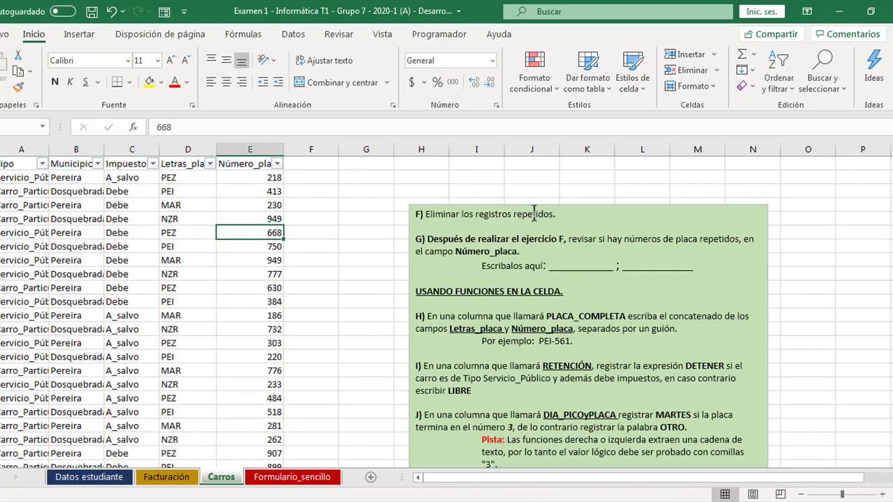
left_click_drag(11, 145, 236, 146)
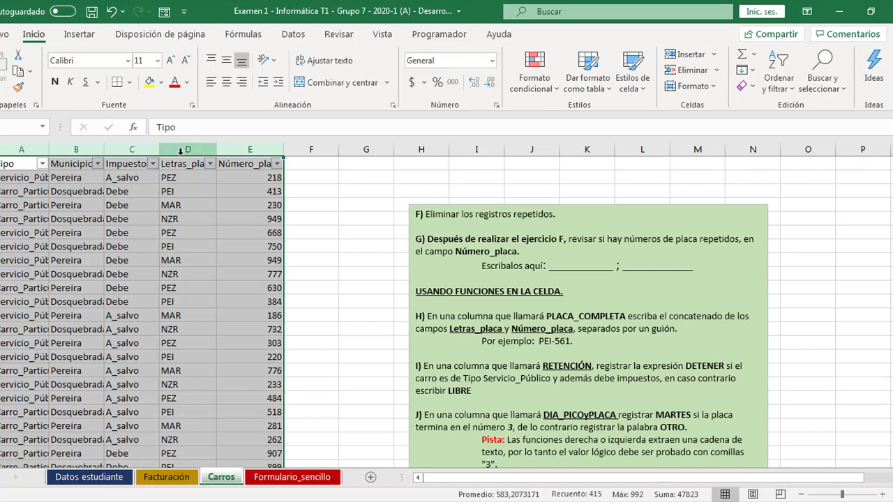
left_click_drag(182, 149, 234, 150)
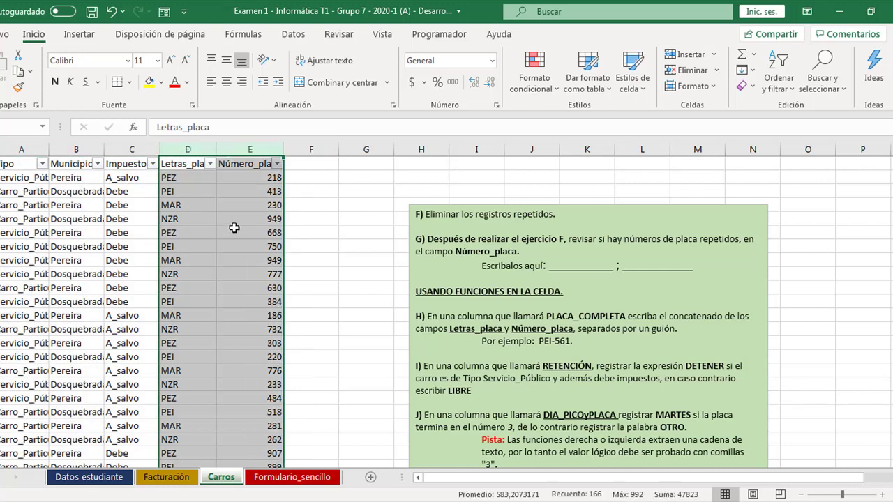
left_click_drag(20, 150, 262, 162)
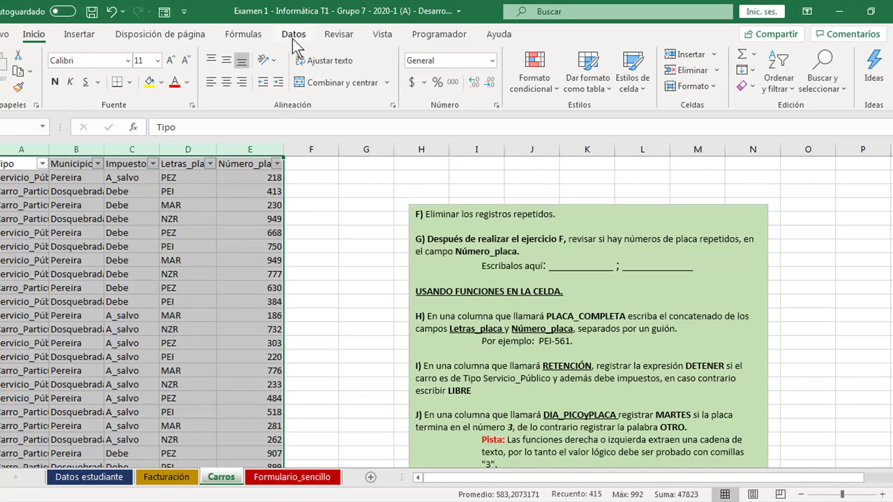
left_click_drag(9, 146, 245, 148)
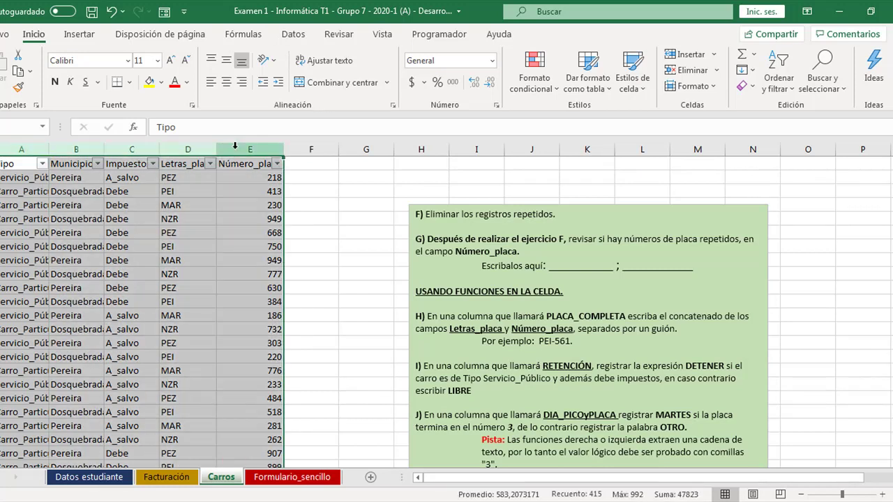
left_click(293, 33)
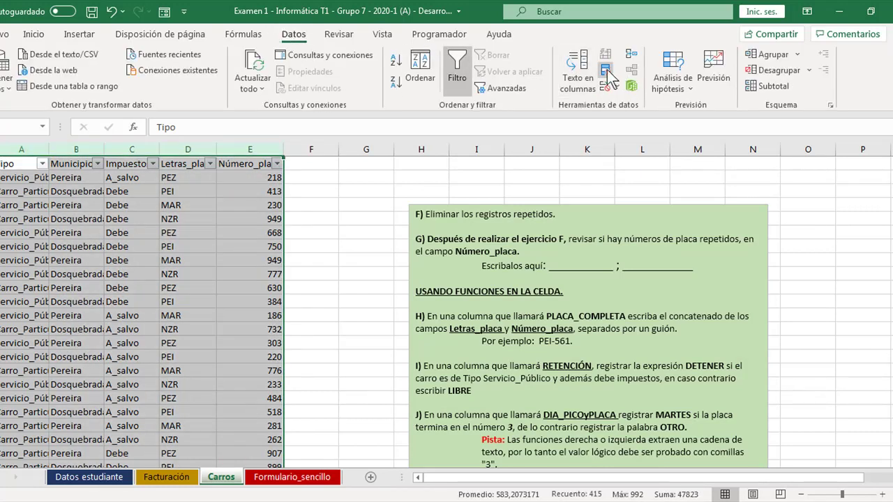
left_click(606, 70)
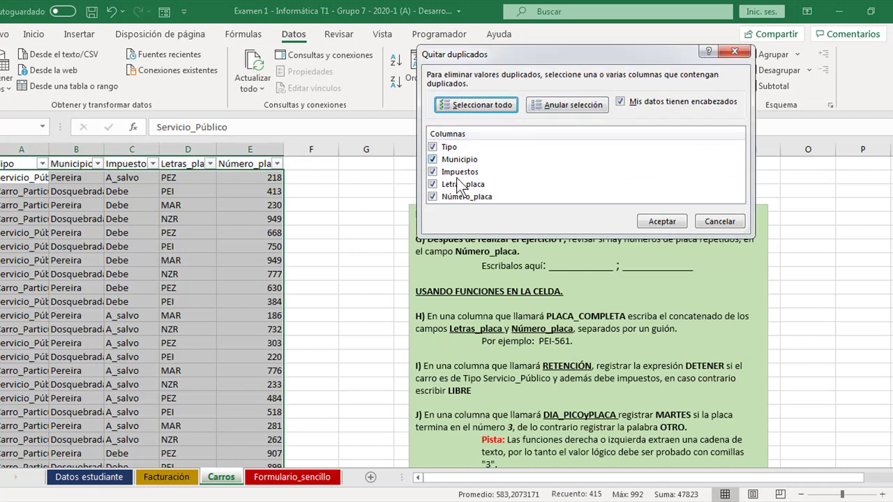
left_click(661, 222)
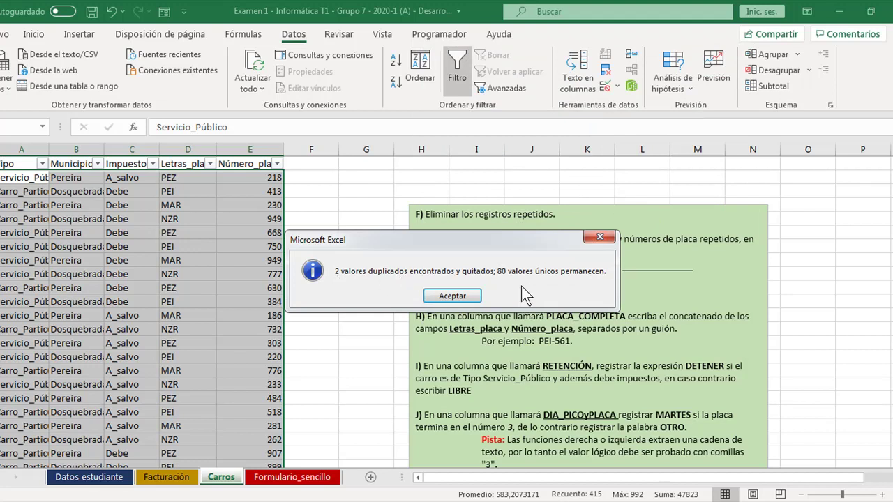
left_click(451, 297)
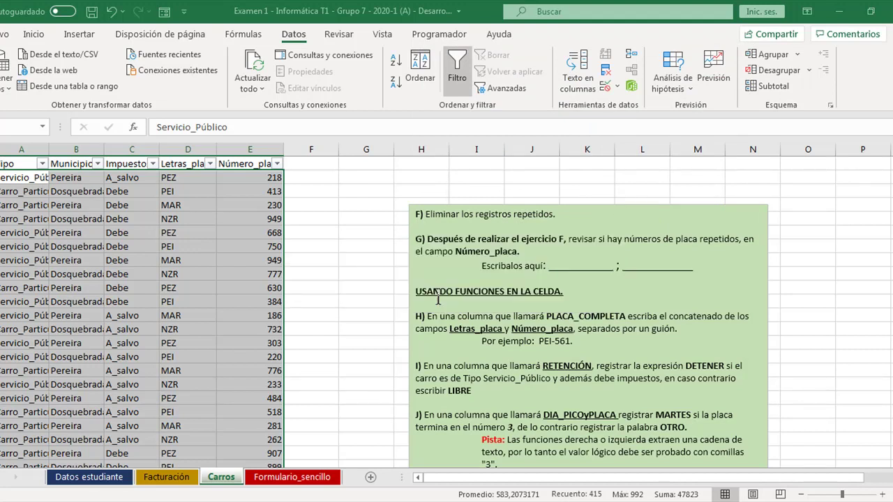
Step: Go to the end of the Carros table and examine the fields of its last record
left_click(143, 314)
key("ctrl+Down")
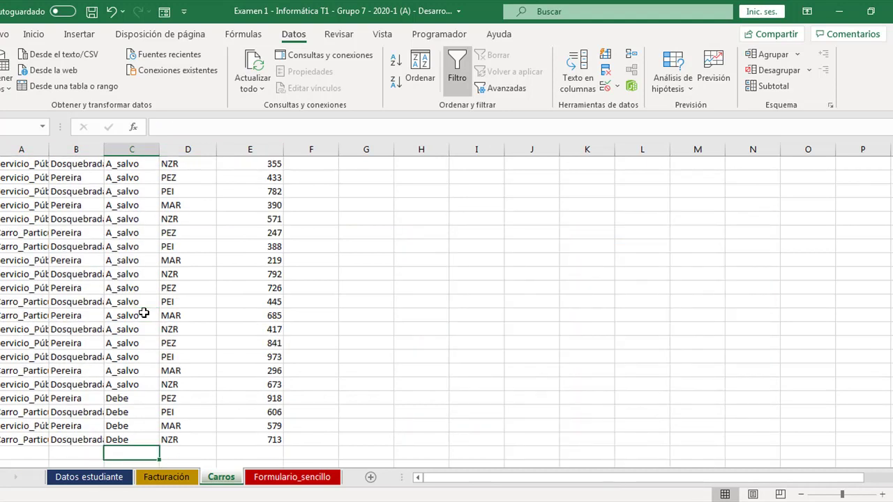
key("Left")
key("Left")
key("Right")
key("Right")
key("Right")
key("Right")
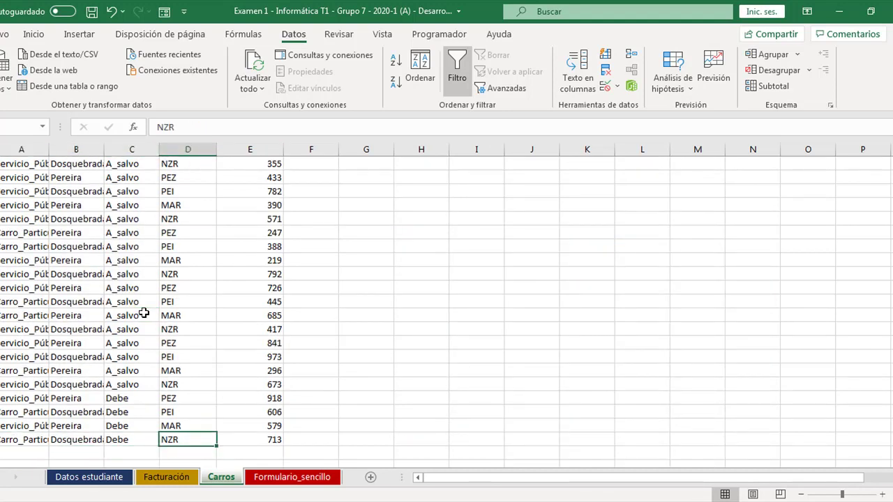
key("ctrl+Up")
key("Down")
key("ctrl+Down")
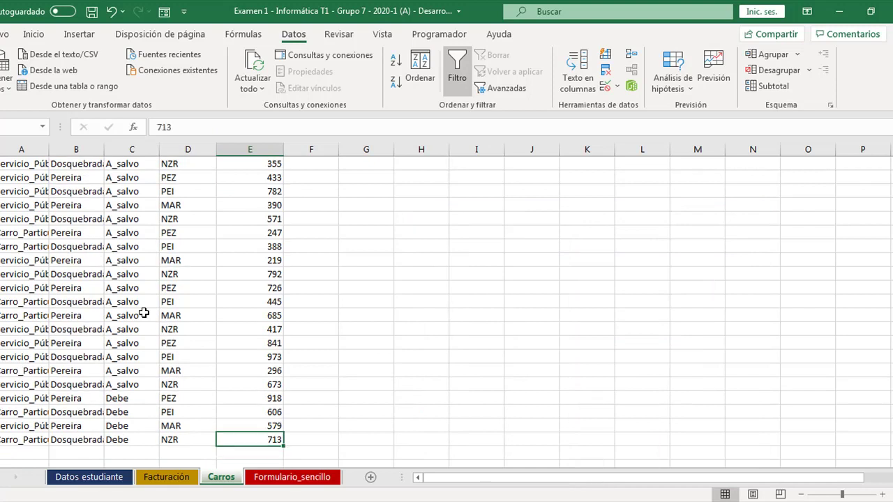
Step: Return to the header row and go through the headers from Número_placa to Tipo and back
key("ctrl+Up")
key("Left")
key("Left")
key("Left")
key("Left")
key("Right")
key("Right")
key("Right")
key("Right")
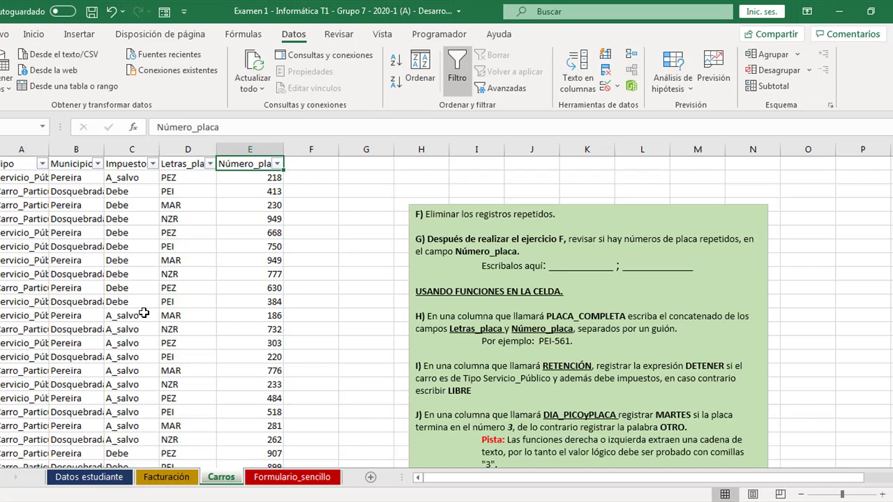
Step: Remove duplicate records from the Carros table, comparing only the Letras_placa and Número_placa fields
left_click_drag(27, 150, 232, 142)
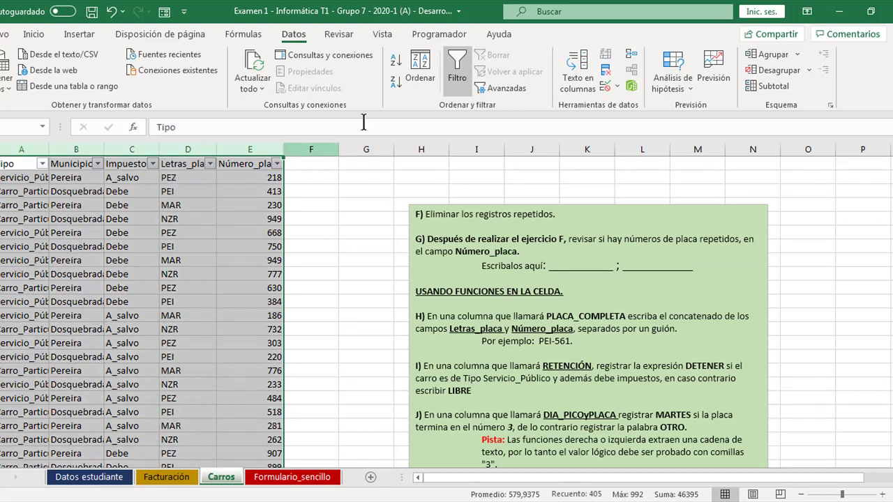
left_click(607, 70)
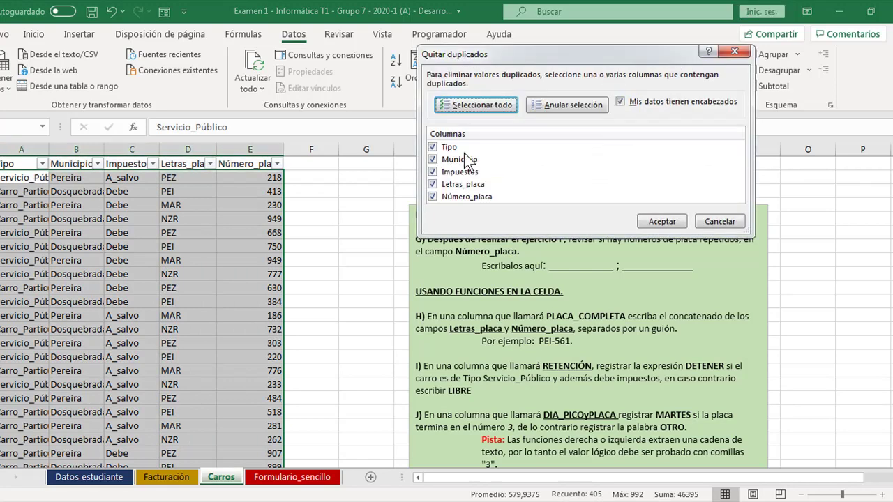
left_click(546, 104)
left_click(434, 186)
left_click(432, 196)
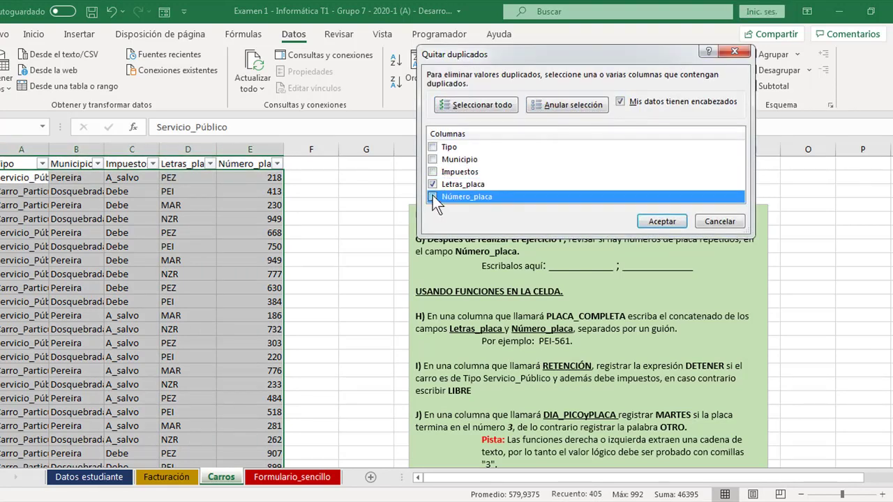
left_click(660, 221)
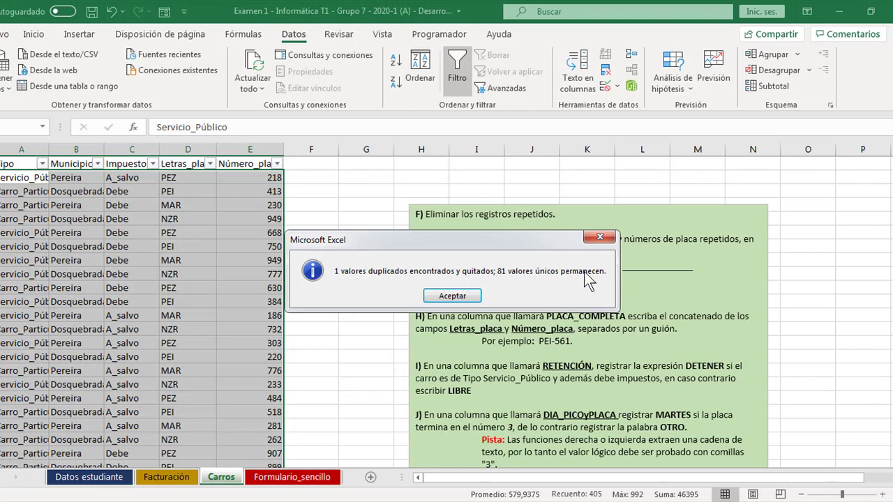
left_click(452, 296)
Step: Check the last record of the Carros table field by field, then return to the Número_placa header
left_click(236, 320)
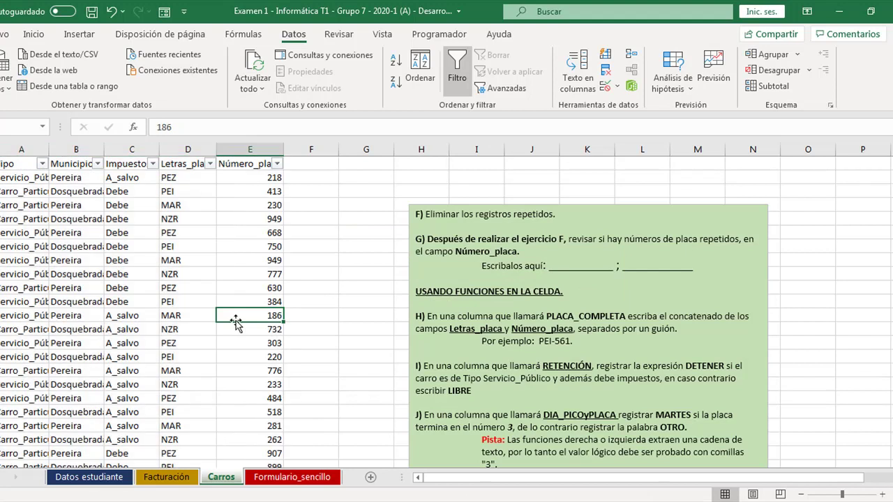
key("ctrl+Down")
key("Down")
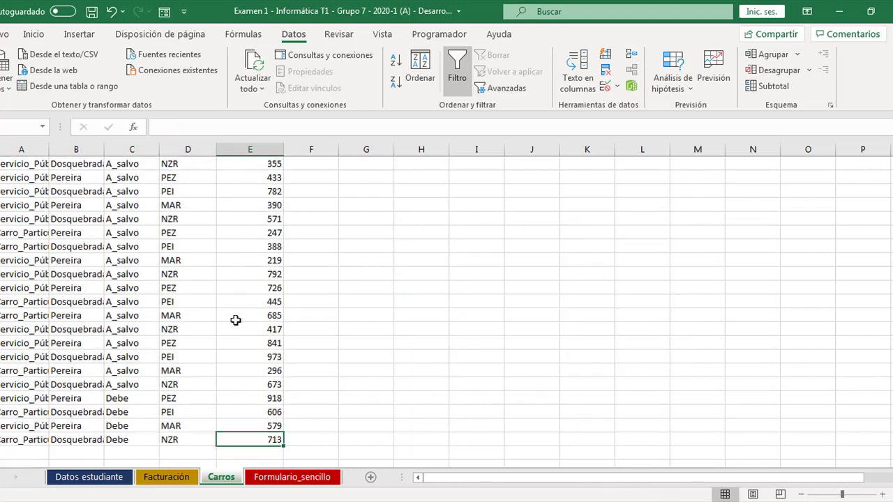
key("Up")
key("Left")
key("Left")
key("Left")
key("Left")
key("Right")
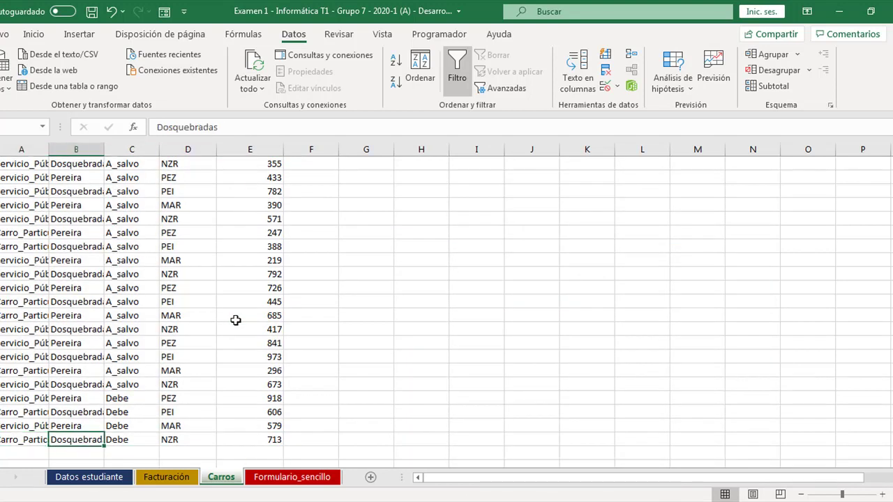
key("Right")
key("Right")
key("Right")
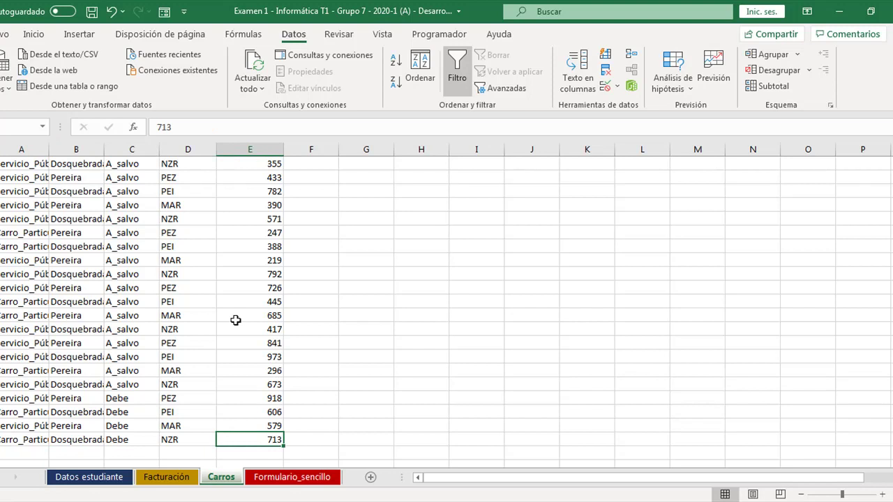
key("ctrl+Up")
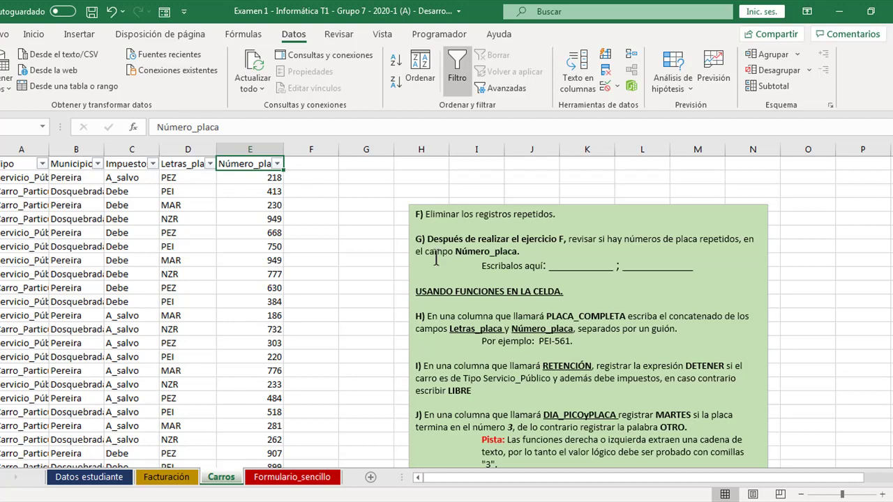
Step: Highlight duplicate values in the Número_placa column with light red fill and dark red text, using conditional formatting
left_click(427, 237)
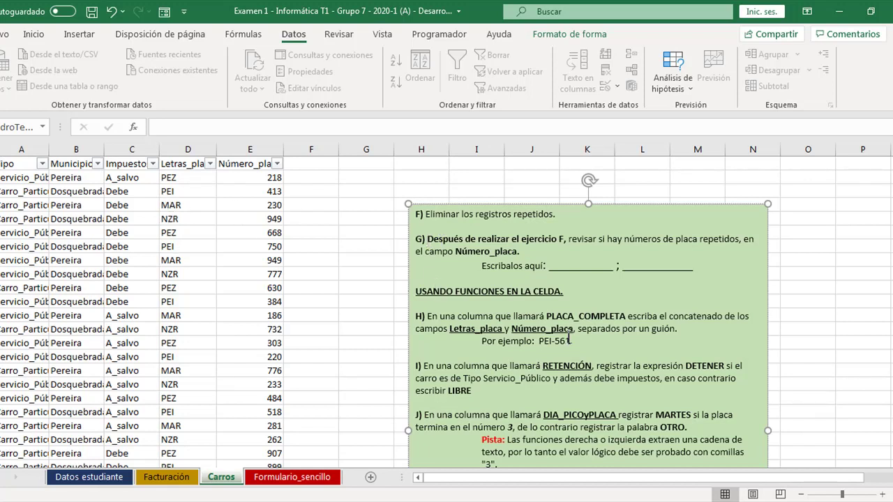
triple_click(472, 314)
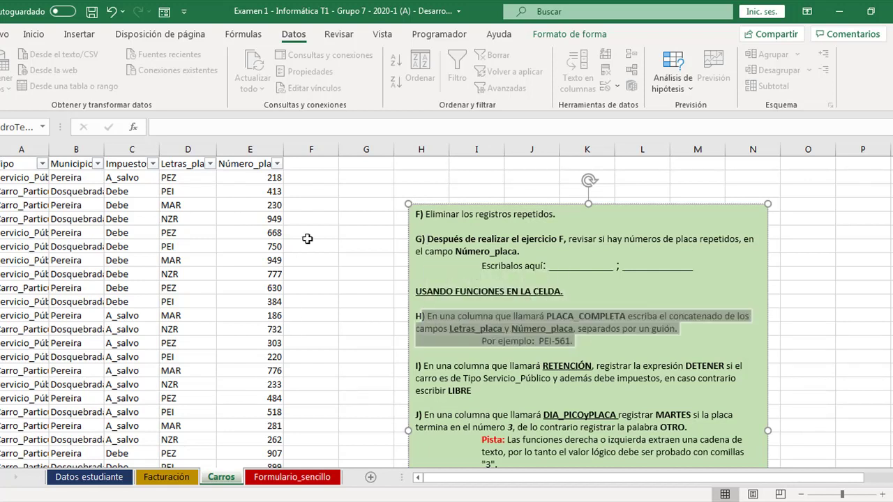
left_click(299, 177)
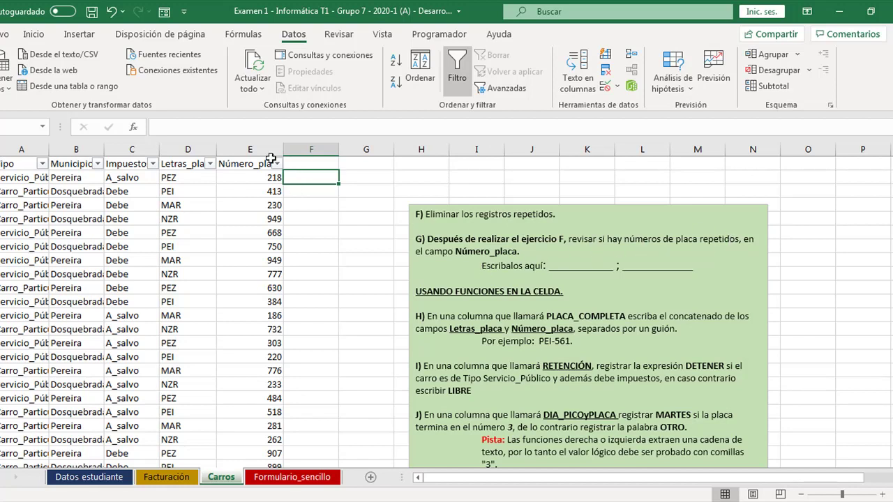
left_click(245, 149)
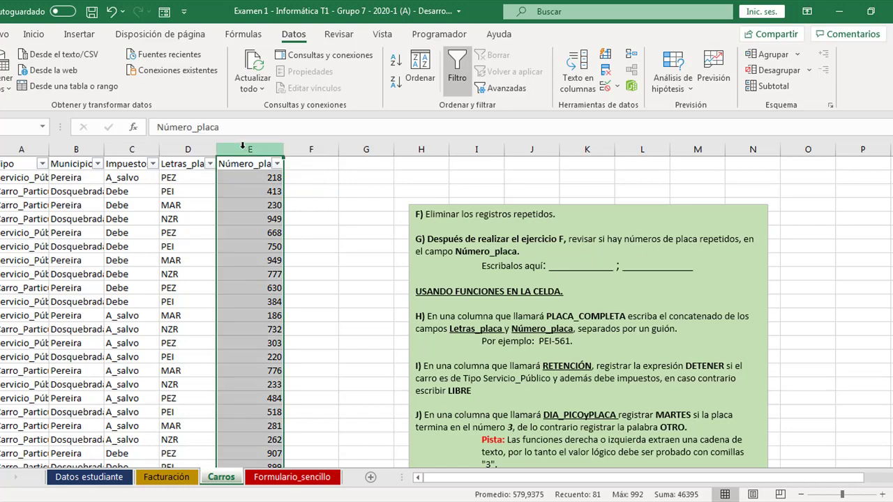
left_click(33, 34)
left_click(533, 74)
mouse_move(593, 112)
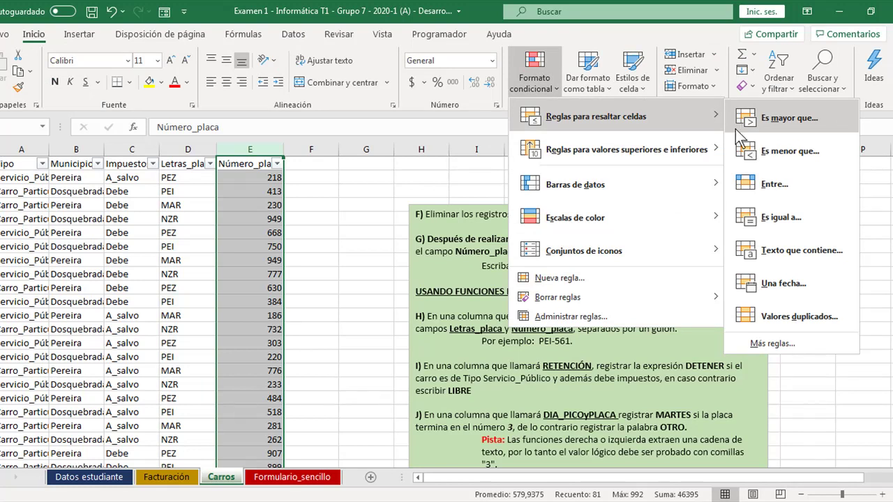
left_click(792, 318)
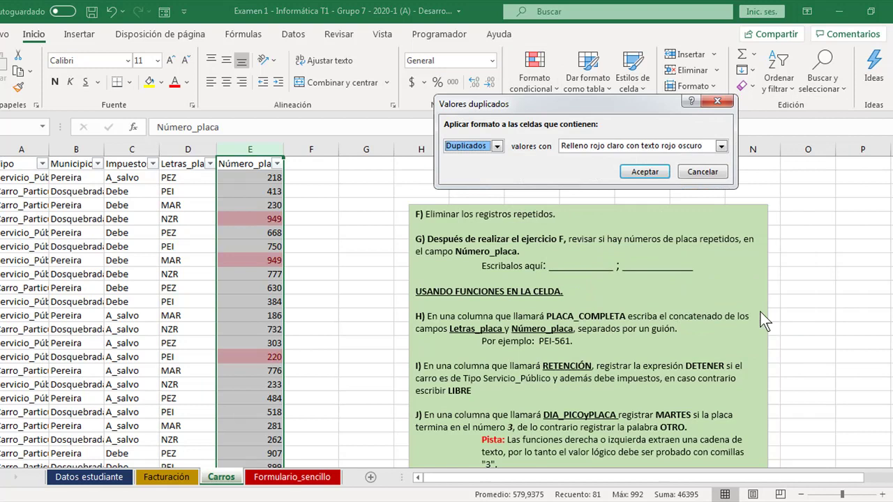
left_click(645, 171)
left_click(327, 255)
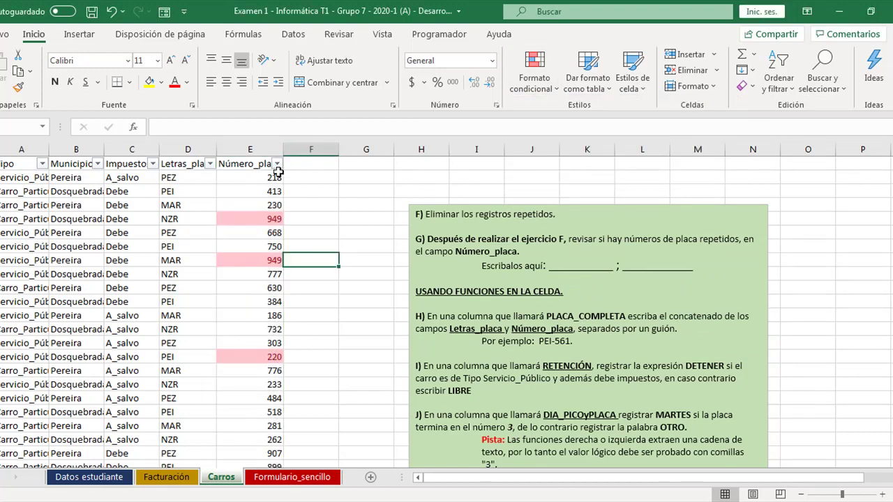
Step: Filter the Número_placa column by its light red cell color to compare the repeated plate records, and clear the filter
left_click(278, 165)
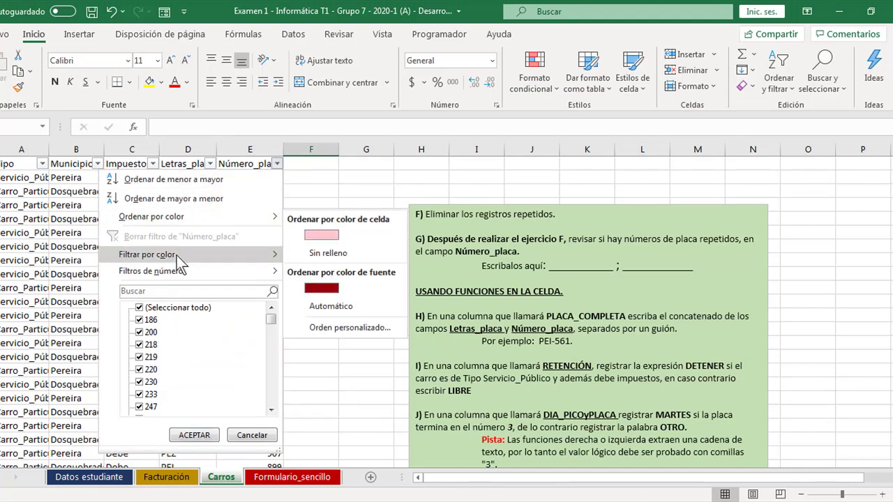
mouse_move(182, 254)
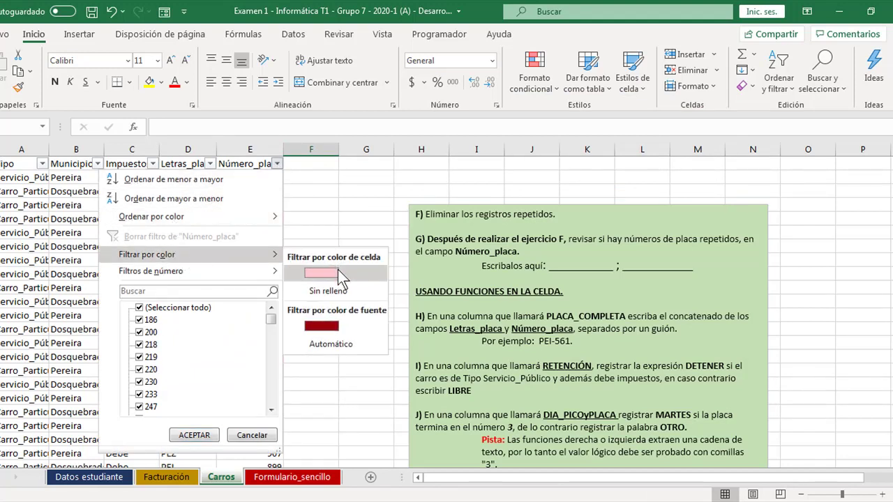
left_click(321, 272)
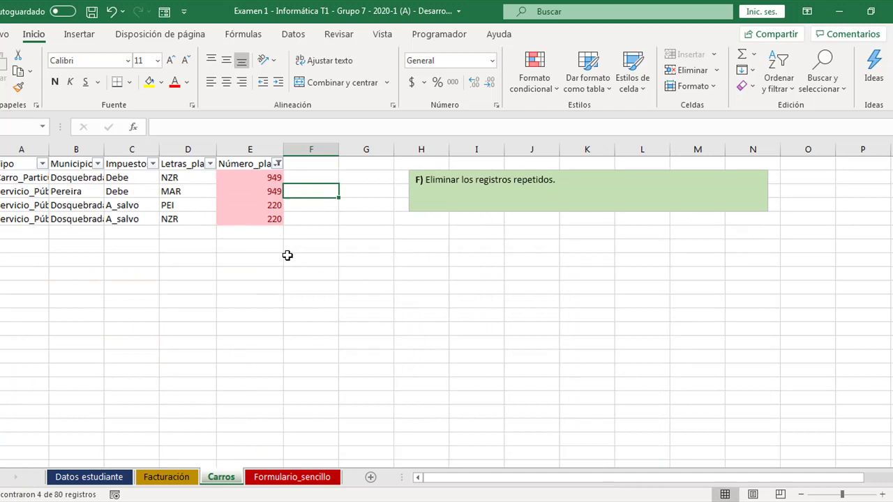
left_click(231, 177)
left_click_drag(230, 177, 236, 187)
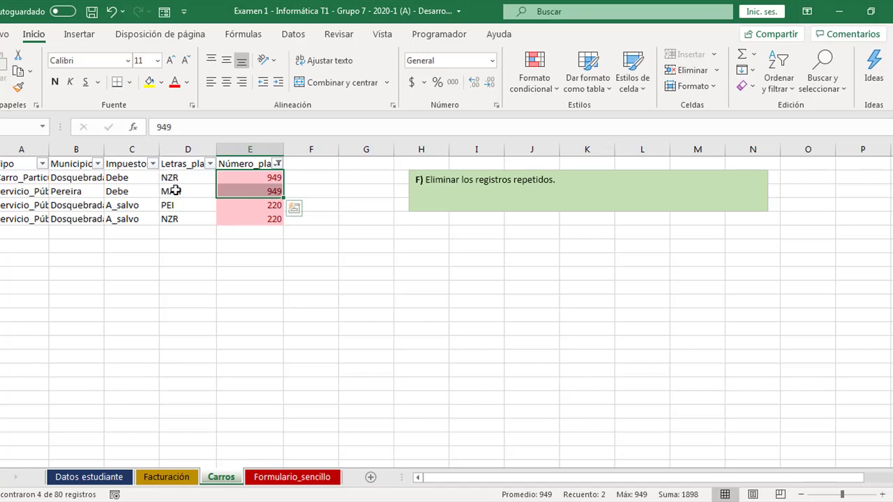
left_click_drag(242, 203, 246, 213)
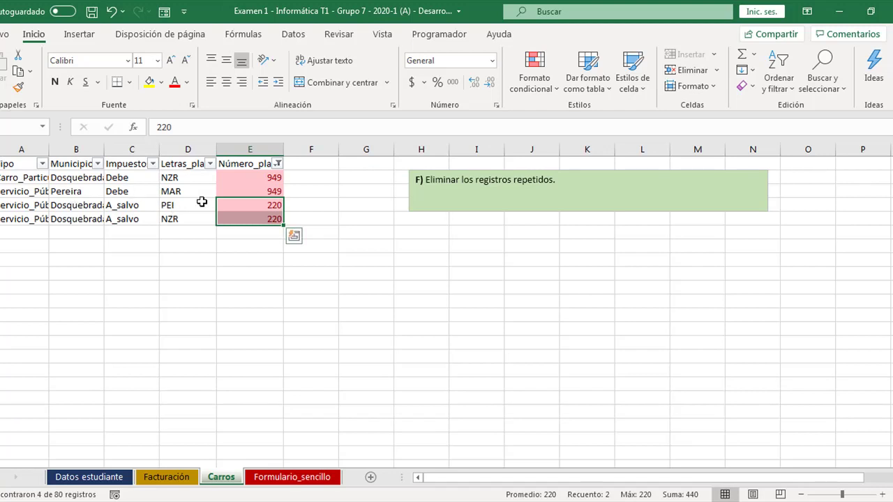
left_click(294, 35)
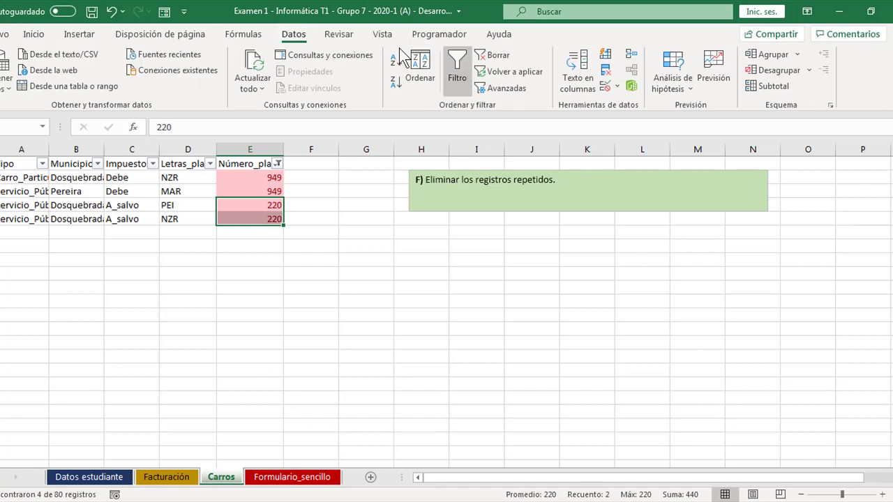
left_click(482, 55)
left_click(236, 276)
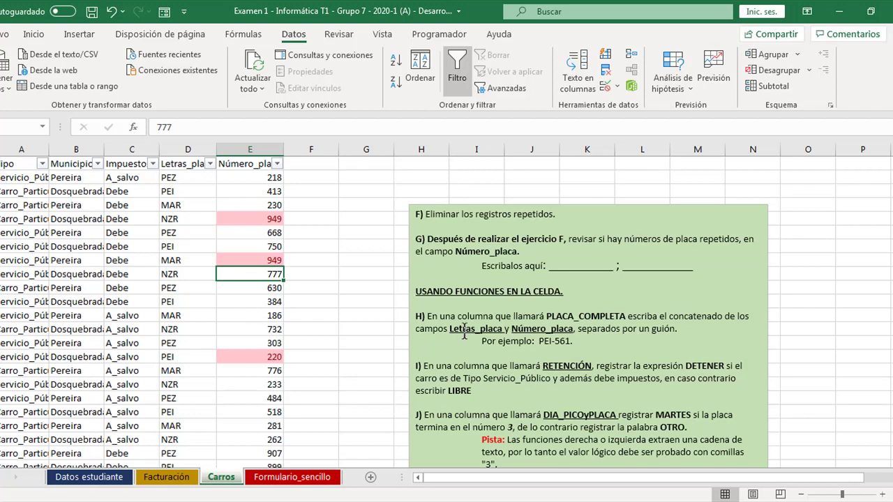
Step: Fill in the two answer blanks of exercise G with the repeated plate numbers 949 and 220
left_click(550, 265)
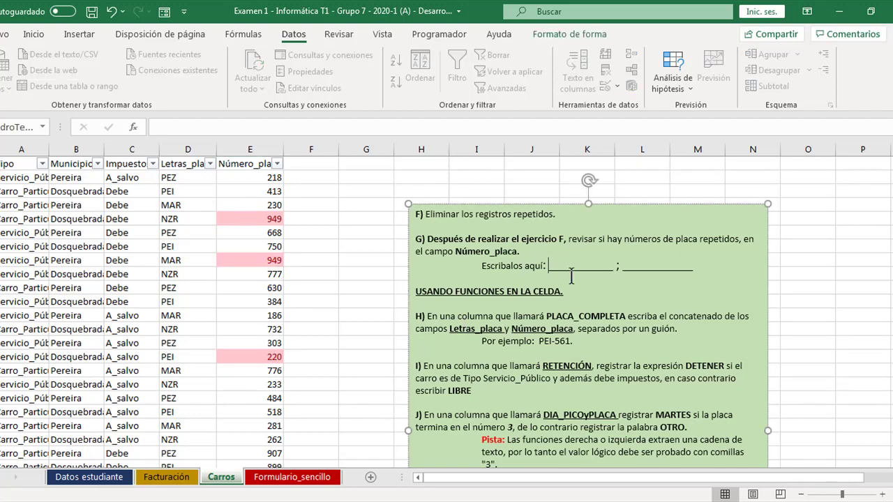
type("949")
key("Delete")
key("Delete")
key("Delete")
key("Right")
key("Right")
key("Right")
key("Right")
key("Right")
key("Right")
key("Right")
key("Right")
key("Right")
key("Right")
key("Right")
key("Delete")
key("Delete")
key("Delete")
type("220")
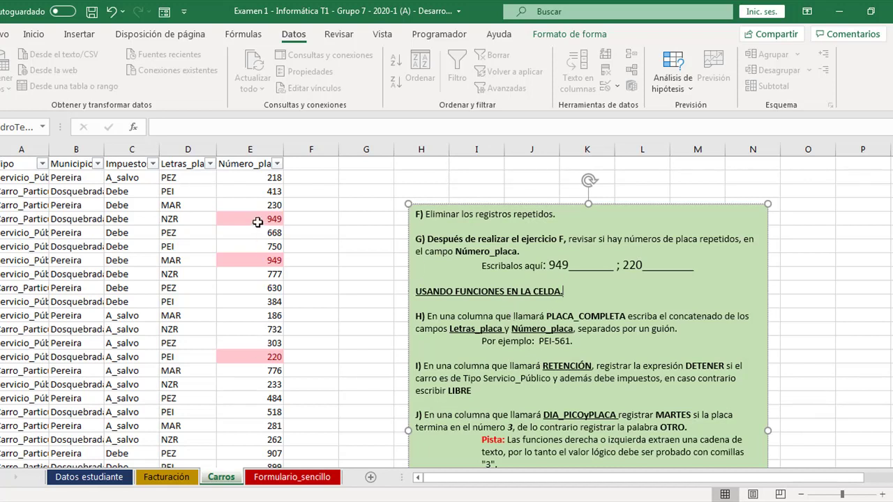
Step: Copy the name PLACA_COMPLETA from exercise H into cell F1 as the new column's header
left_click(438, 315)
double_click(621, 311)
key("ctrl+c")
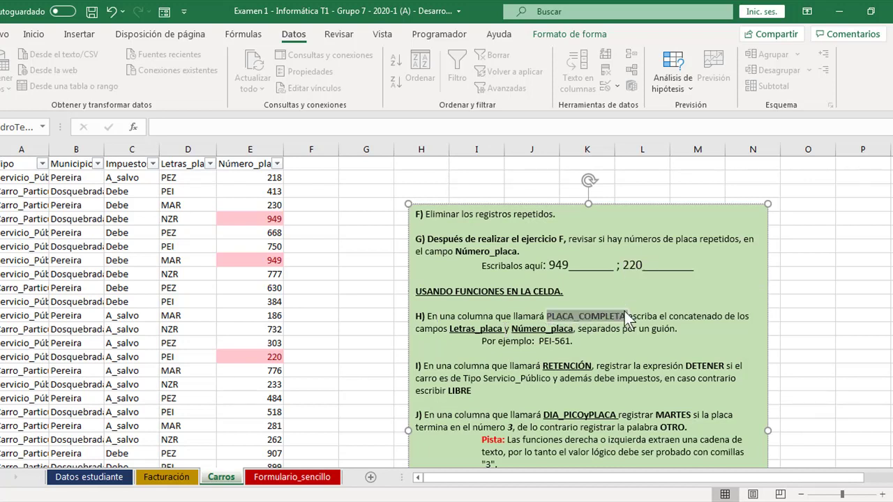
left_click(309, 158)
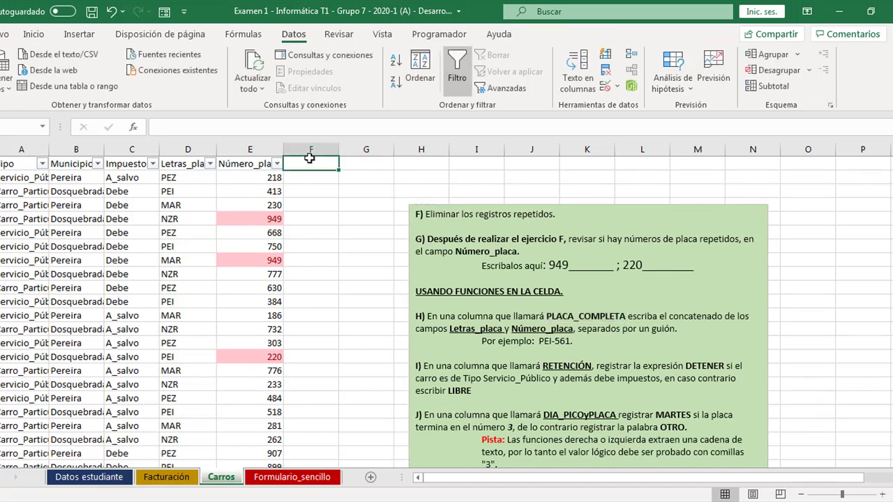
key("ctrl+v")
Step: Enter the formula +CONCATENAR(D2;"-";E2) in F2 to join the plate letters and number with a hyphen
left_click(307, 174)
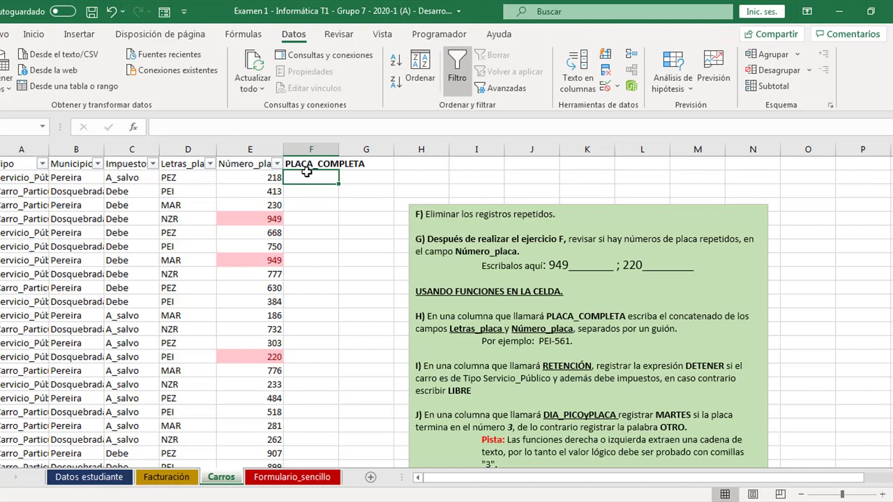
type("+")
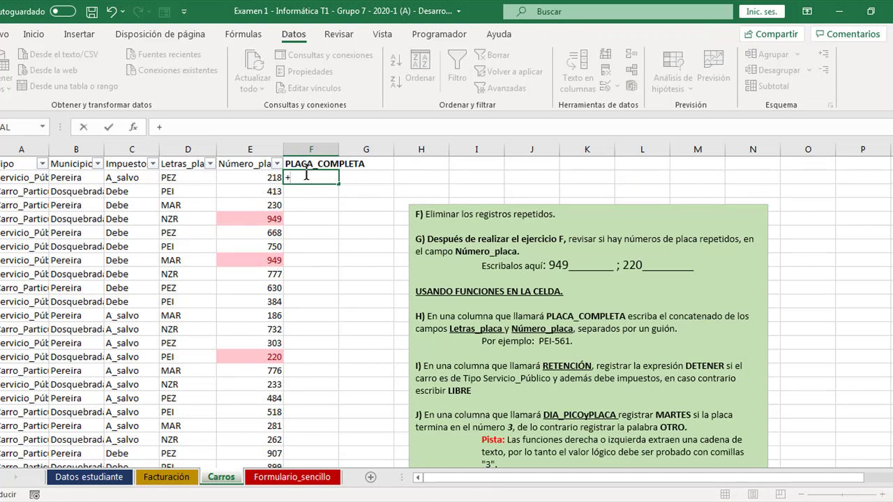
type("CO")
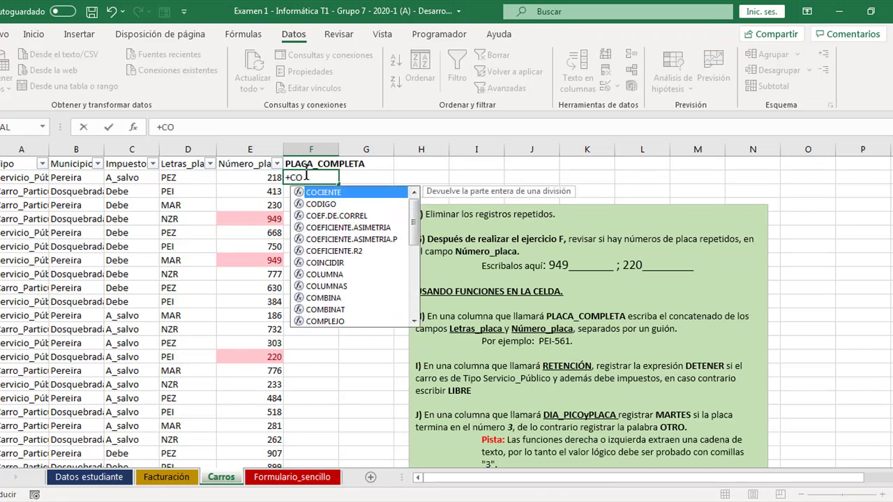
type("N")
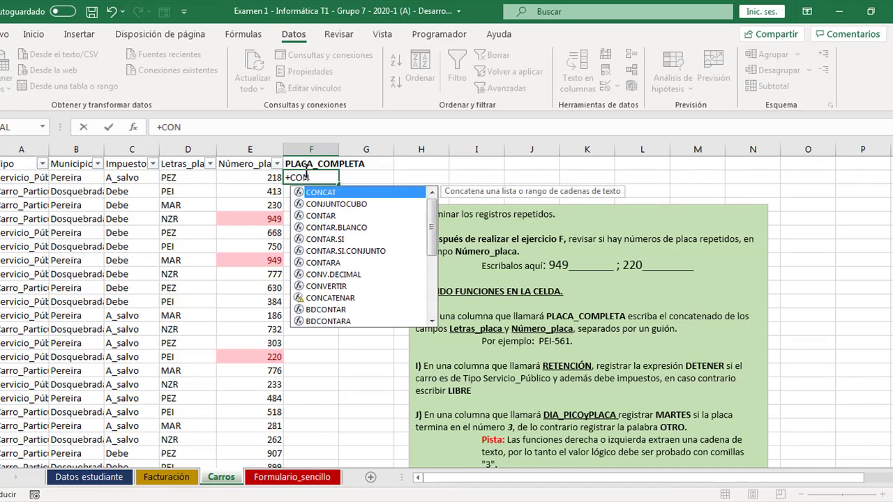
type("CA")
key("Down")
key("Tab")
key("Left")
key("Left")
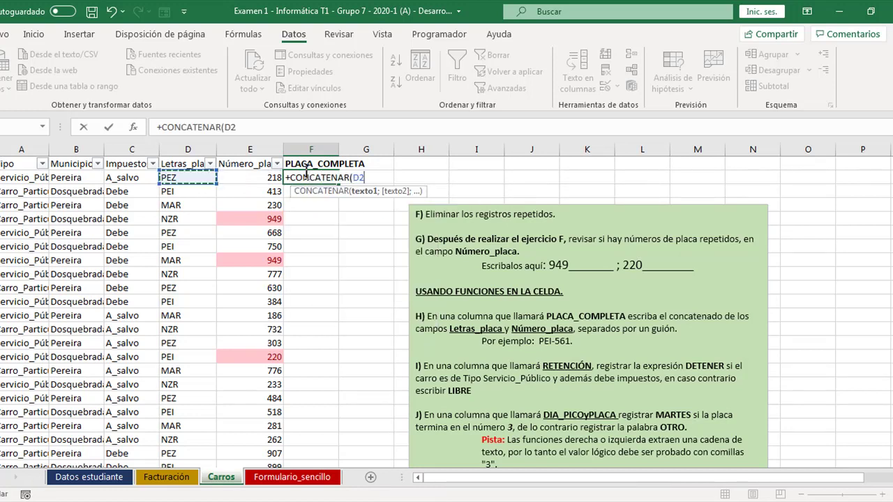
type(";\"-")
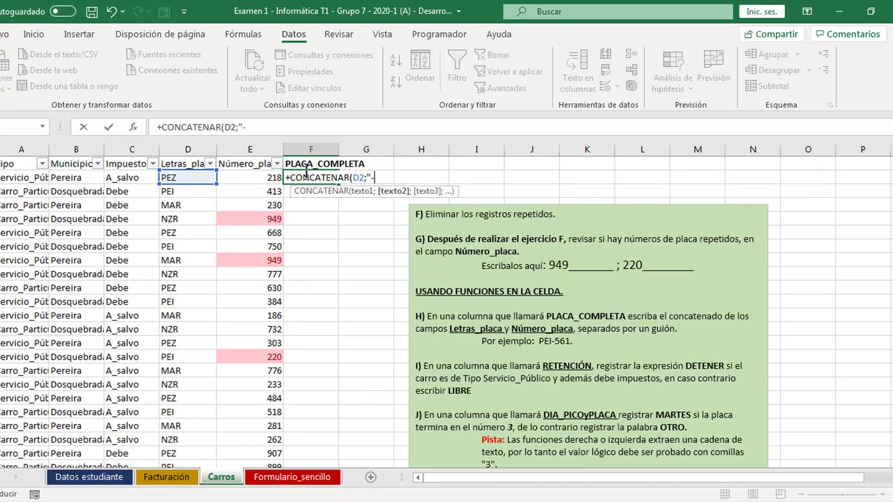
type("\";")
key("Left")
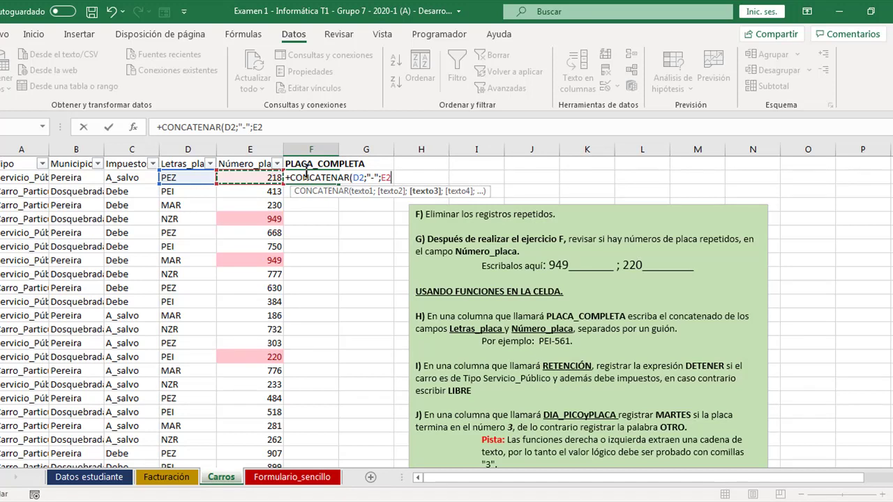
type(")")
key("Return")
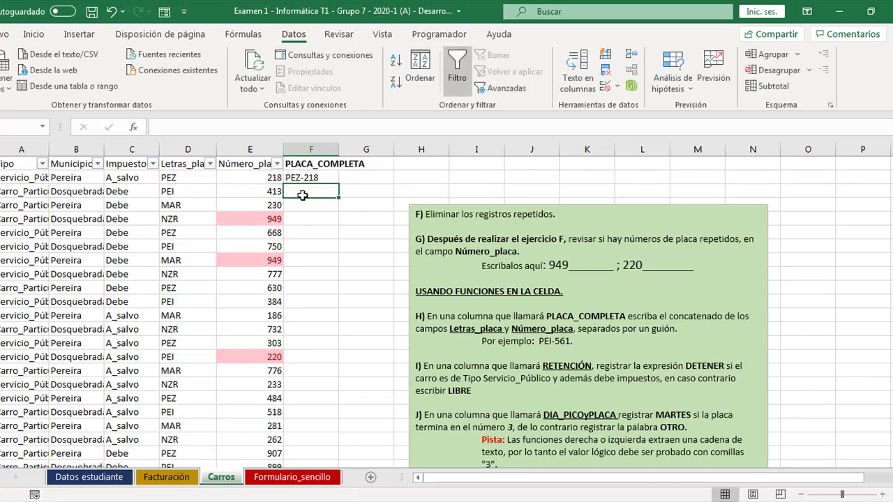
Step: Enter the alternative concatenation formula +D3&"-"&E3 in cell F3, using the ampersand operator
type("+")
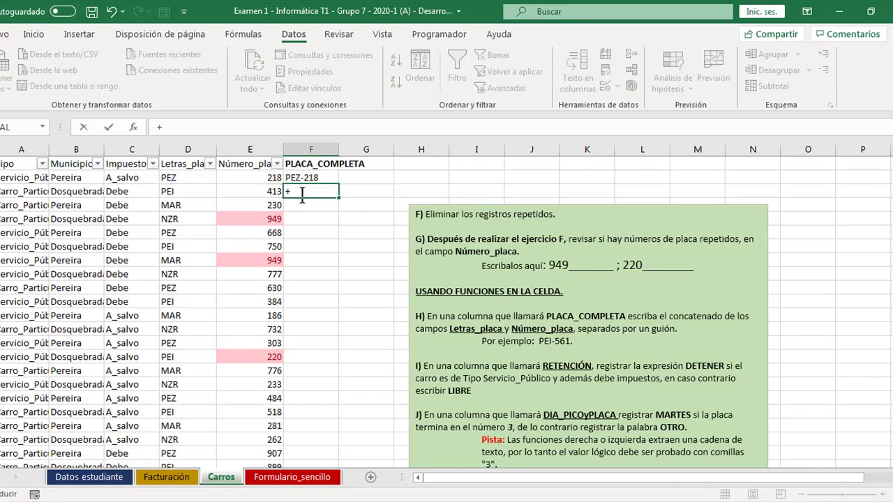
key("Left")
key("Left")
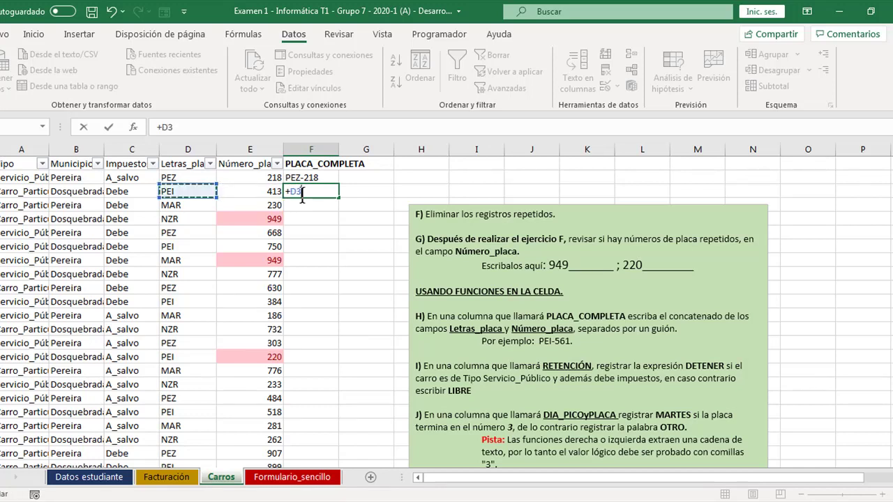
type("&")
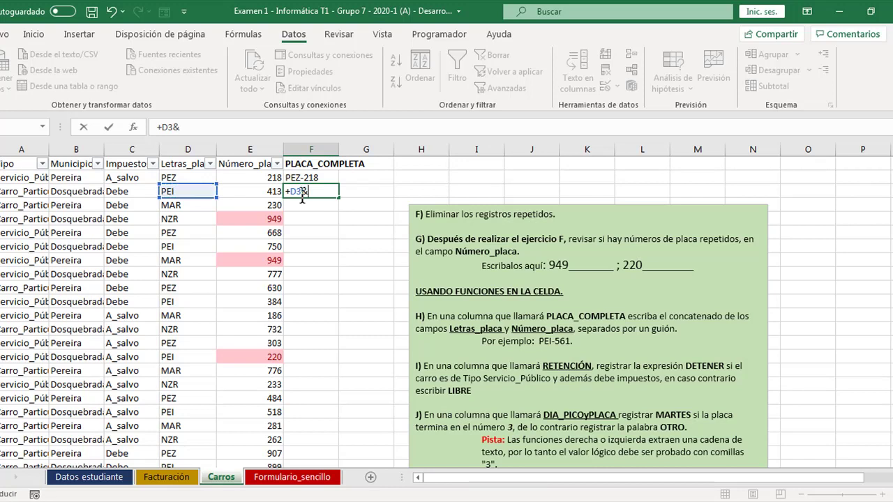
type("\"-\"&")
left_click(245, 192)
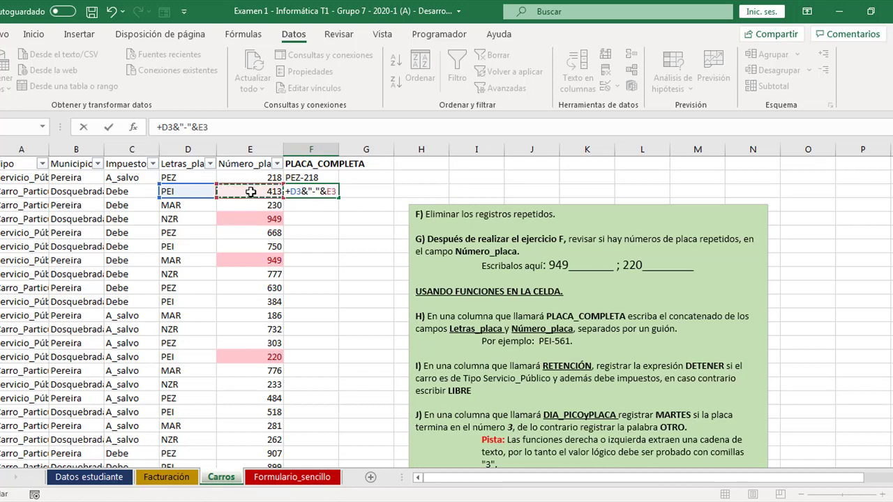
key("Return")
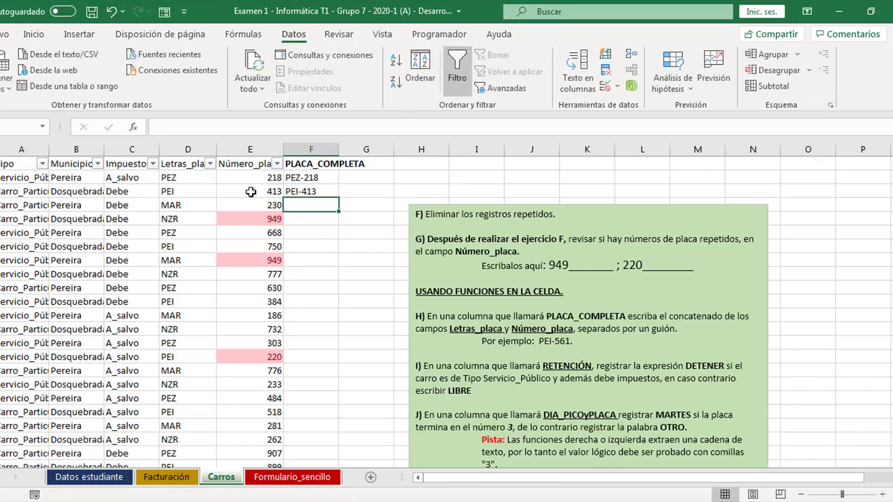
Step: Fill the formula in F3 down through the remaining rows of the PLACA_COMPLETA column
left_click(322, 194)
double_click(340, 197)
left_click(312, 235)
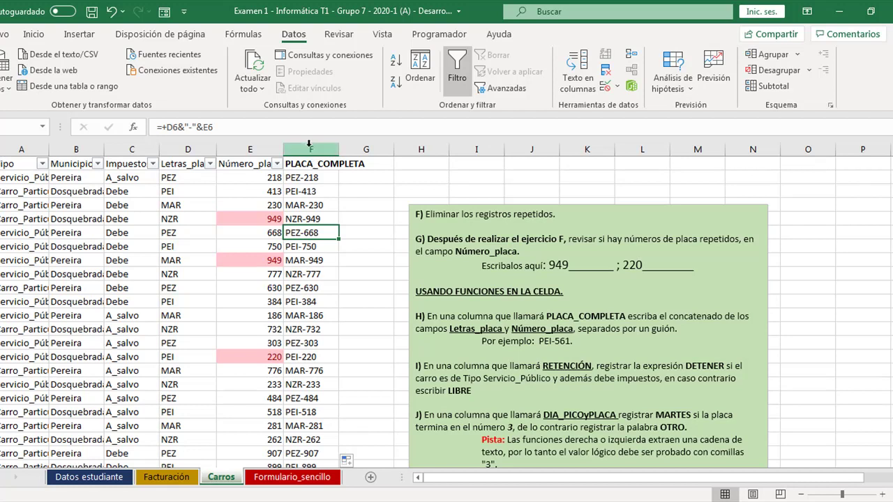
Step: Remove and reapply the table's filter so that it also covers the PLACA_COMPLETA header
left_click(309, 194)
key("ctrl+shift+l")
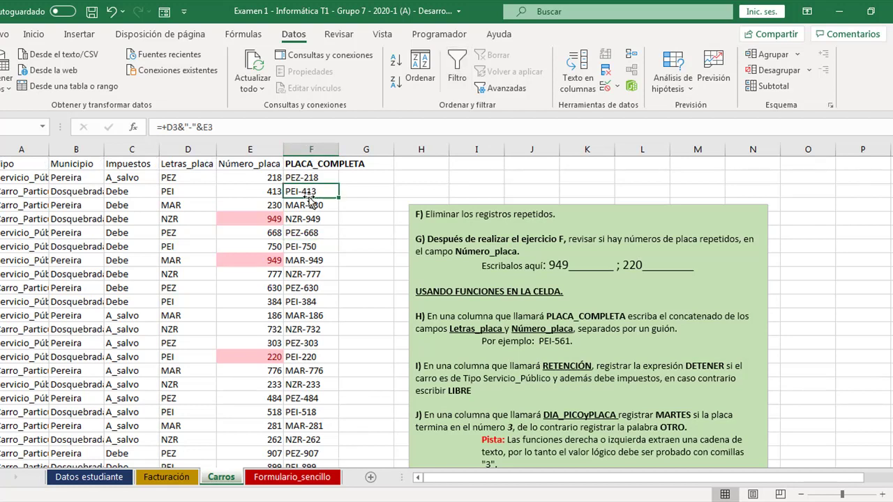
key("ctrl+shift+l")
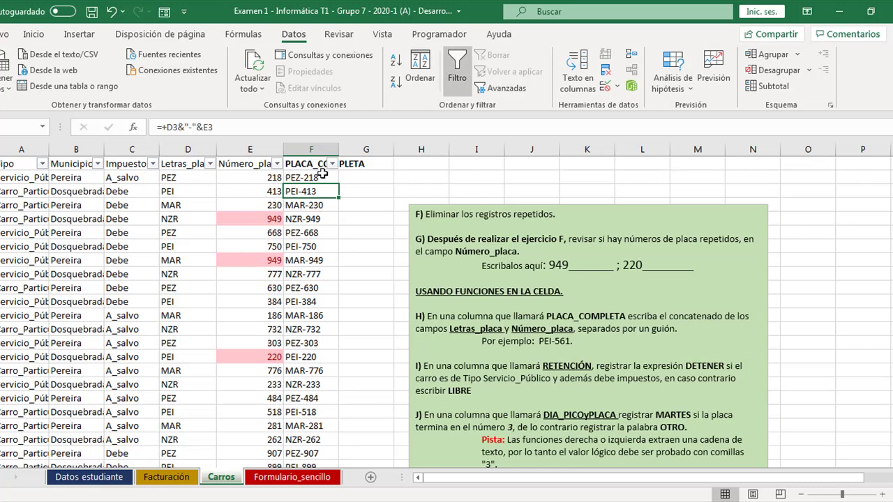
Step: Highlight duplicate values in the PLACA_COMPLETA column with yellow fill and dark yellow text, using conditional formatting
left_click(319, 176)
left_click(311, 150)
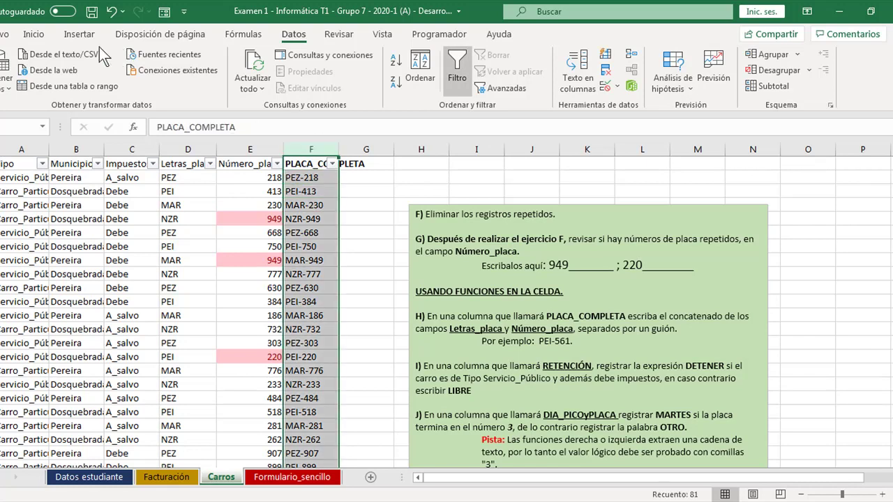
left_click(33, 34)
left_click(534, 74)
mouse_move(592, 122)
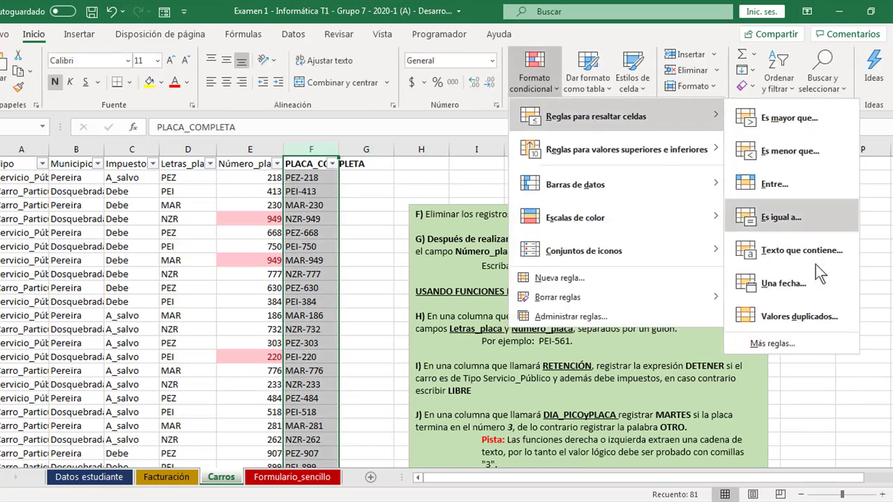
left_click(814, 312)
left_click(722, 145)
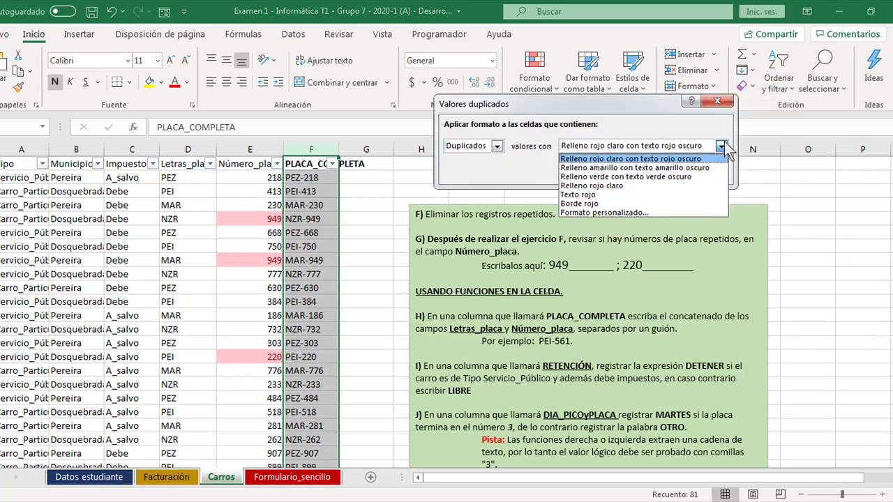
left_click(632, 168)
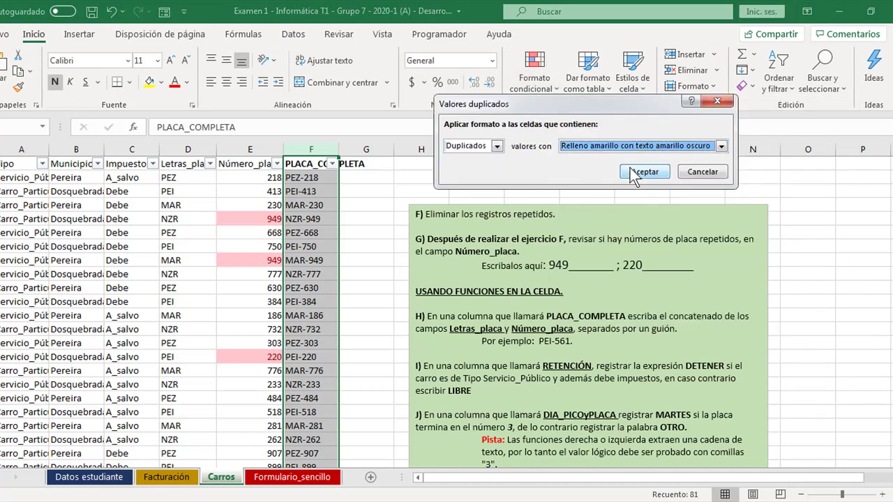
left_click(642, 171)
Step: Check the PLACA_COMPLETA column's filter options and all its records for cells highlighted as duplicates
left_click(356, 219)
left_click(332, 164)
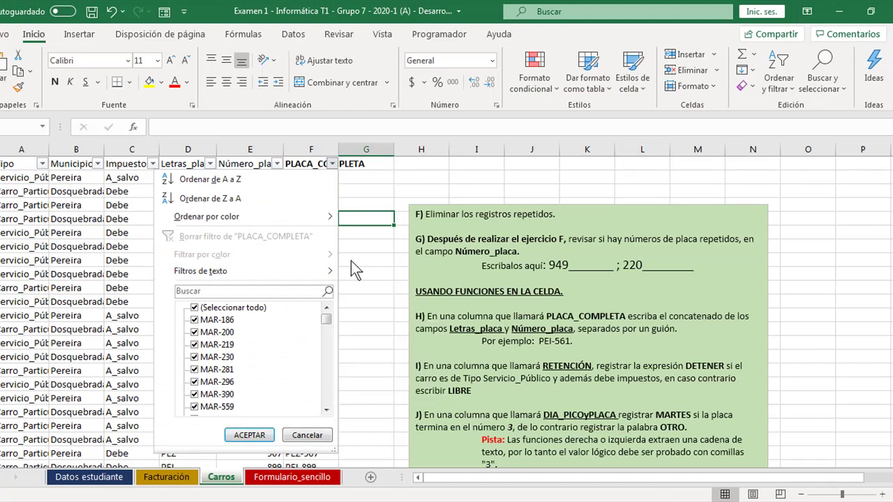
key("Escape")
left_click(297, 232)
scroll(309, 298, "down", 10)
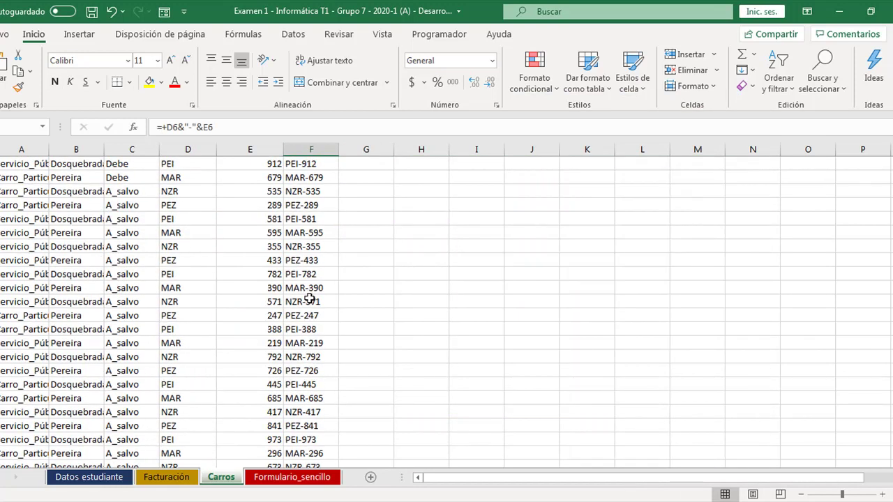
scroll(309, 297, "down", 5)
scroll(309, 297, "up", 15)
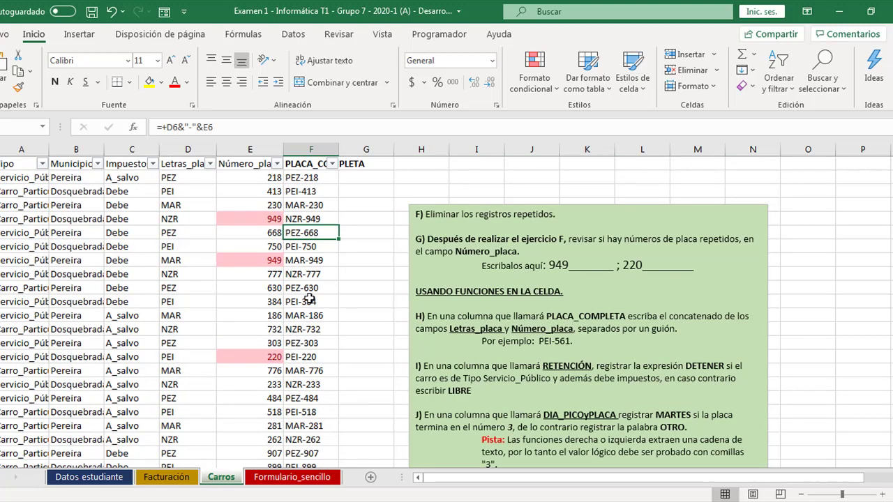
left_click(309, 275)
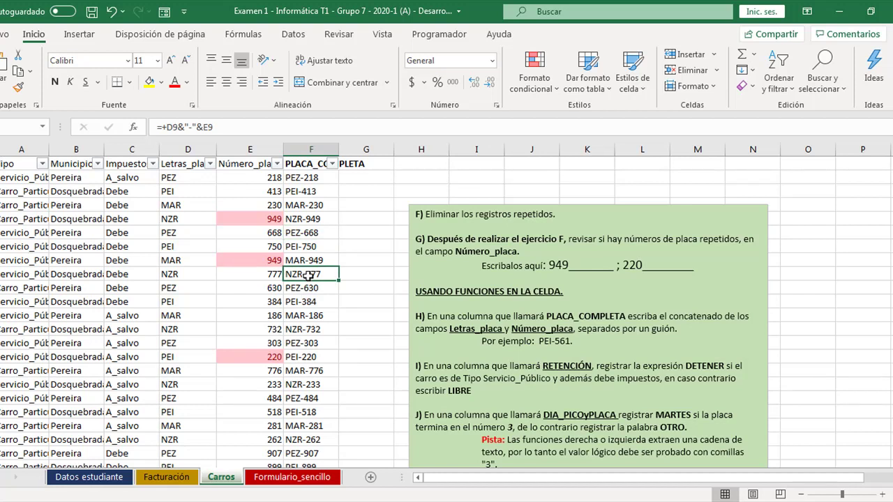
Step: Move the exercise instructions text box clear of columns G and H, and enter the header RETENCIÓN in G1
left_click(471, 392)
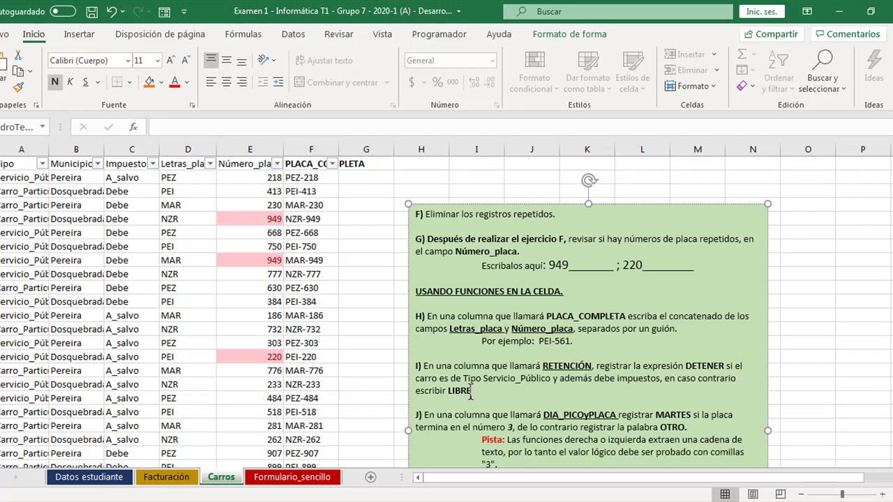
left_click_drag(687, 210, 806, 195)
left_click(349, 171)
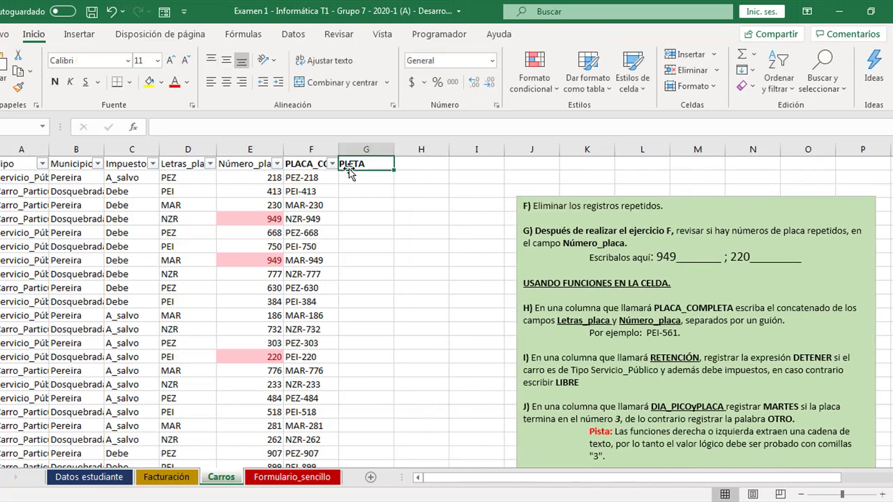
type("RETENCIÓN")
key("Return")
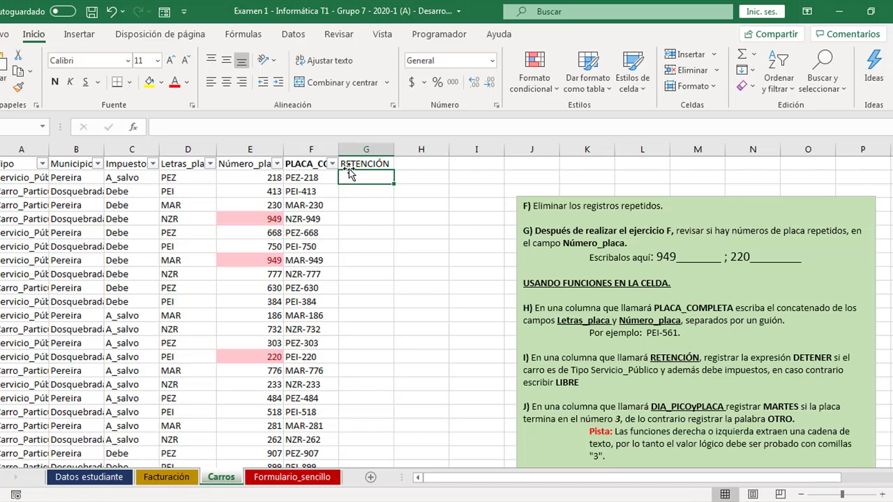
Step: Enter the formula +SI(Y(A2="Servicio_Público";C2="Debe");"DETENER";"LIBRE") in G2
type("+SI")
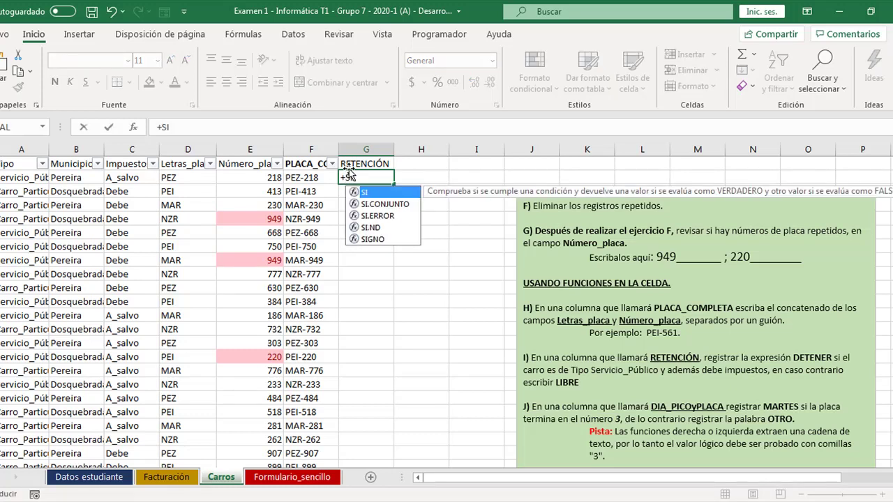
type("(")
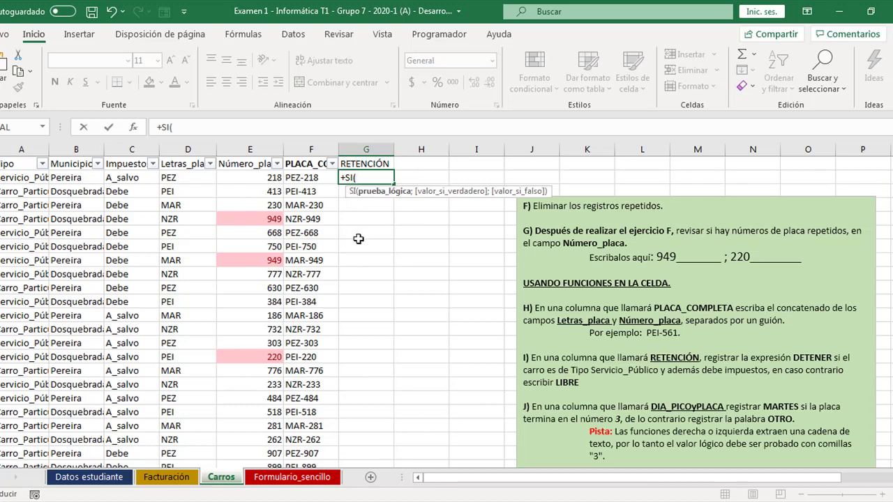
type("Y(")
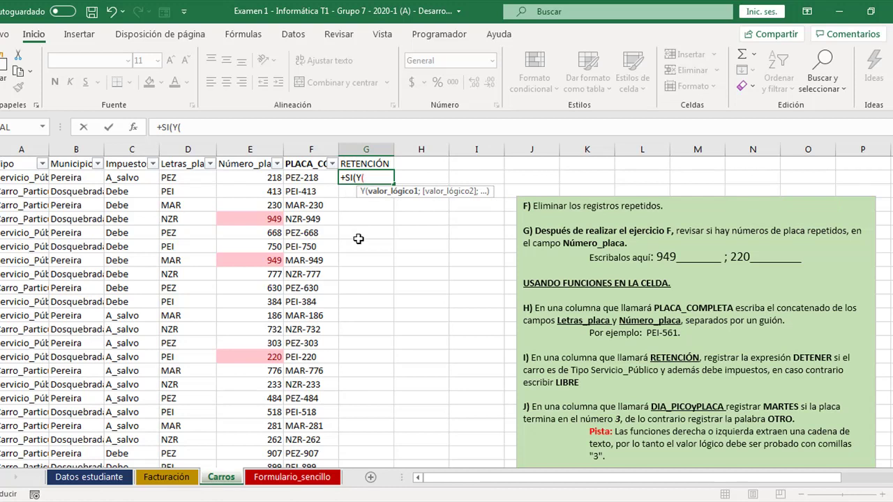
left_click(17, 179)
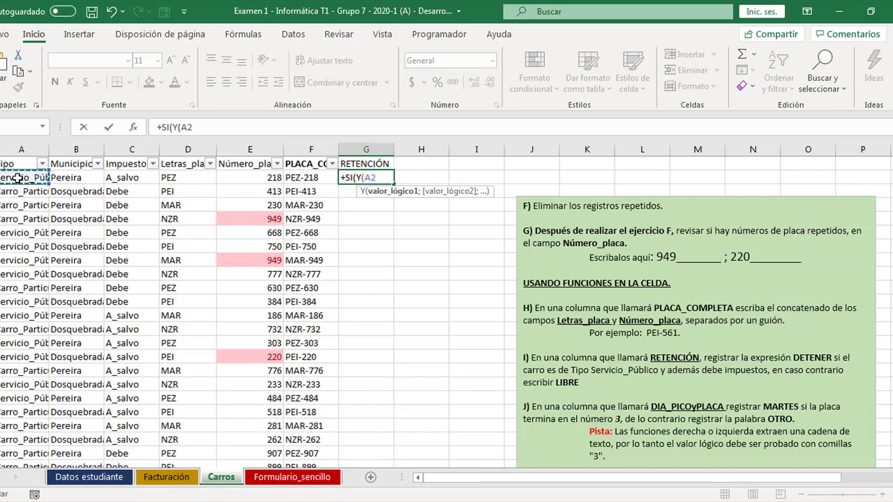
type("=\"Servicio_Público")
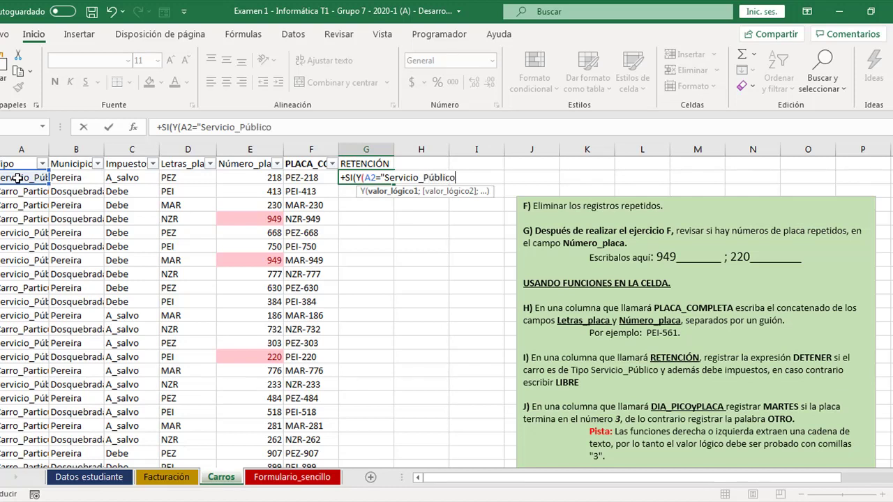
type("\";")
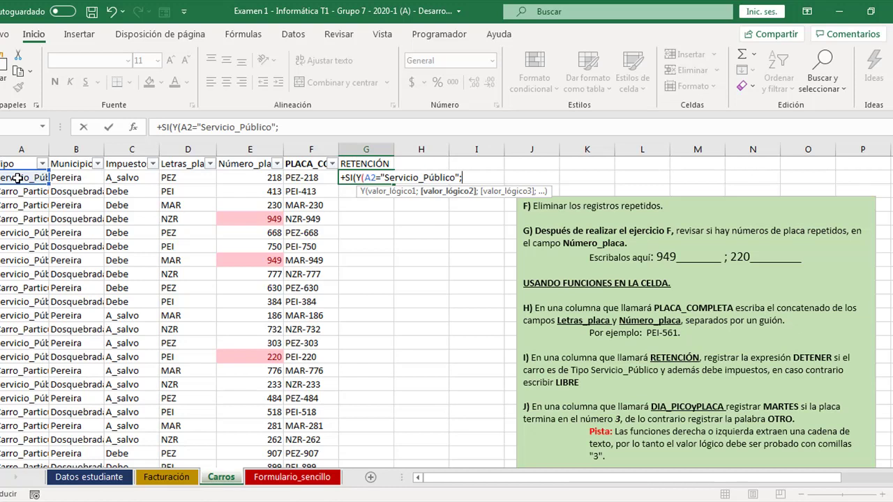
type("C2")
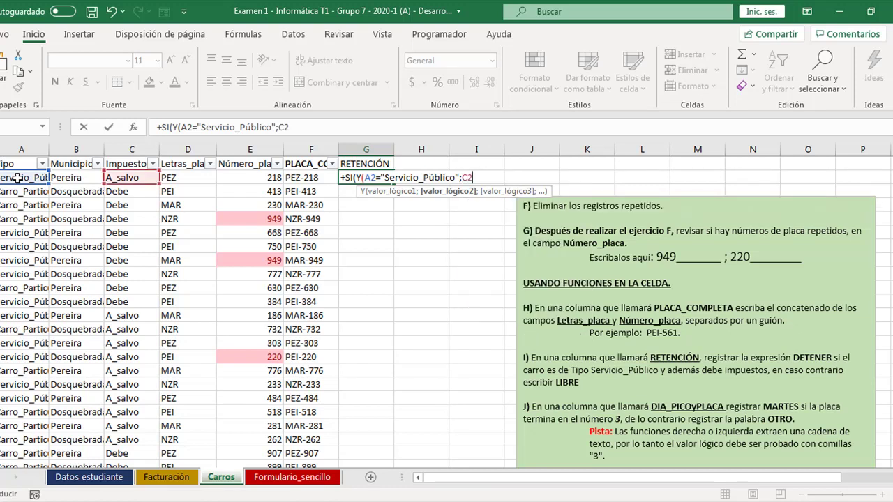
type("=\"Debe\"")
type(")")
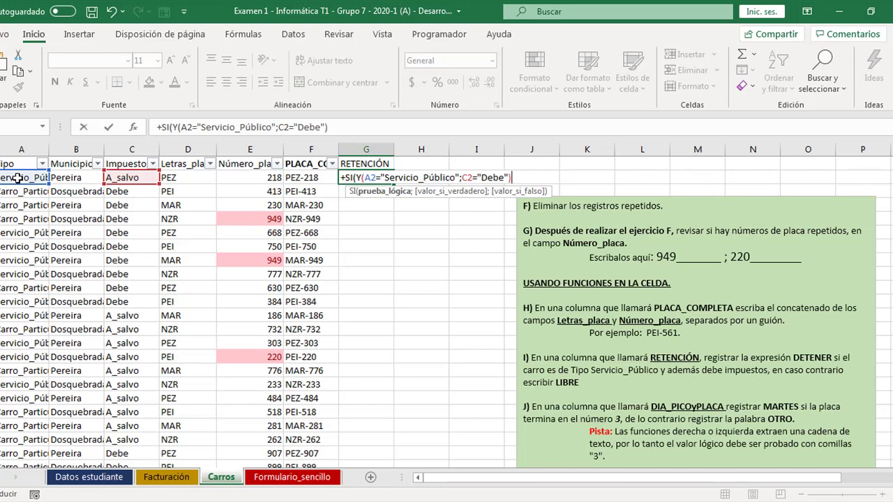
type(";")
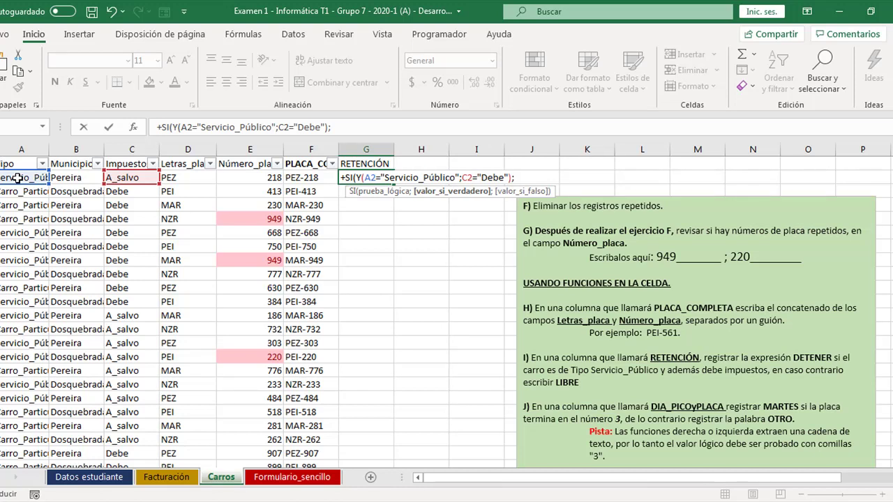
type("\"DETENER\"")
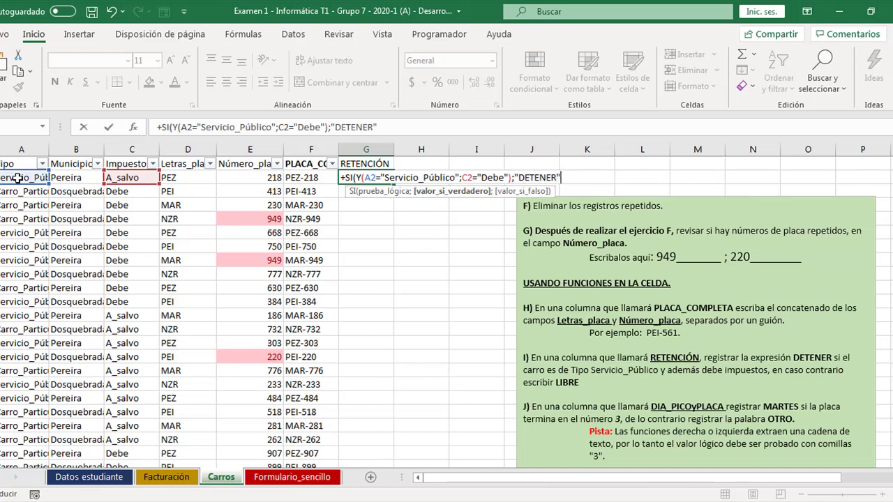
type(";\"")
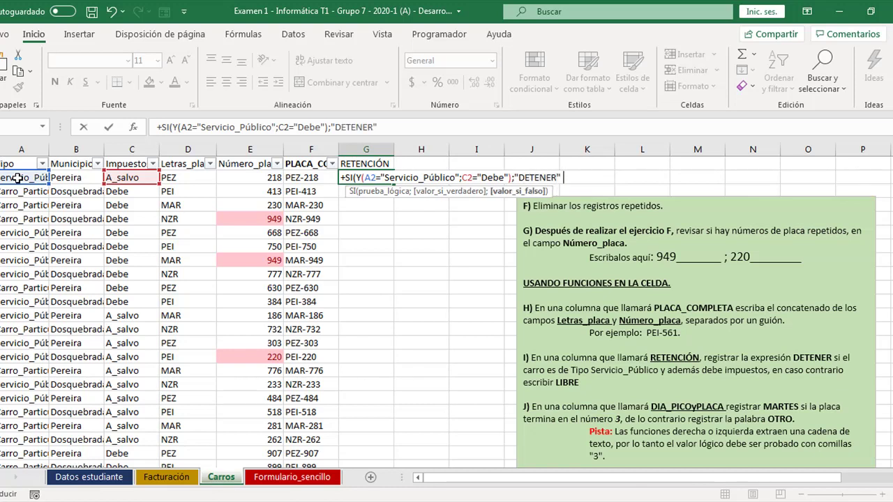
type("LIBRE\"\"")
key("BackSpace")
type(")")
key("Return")
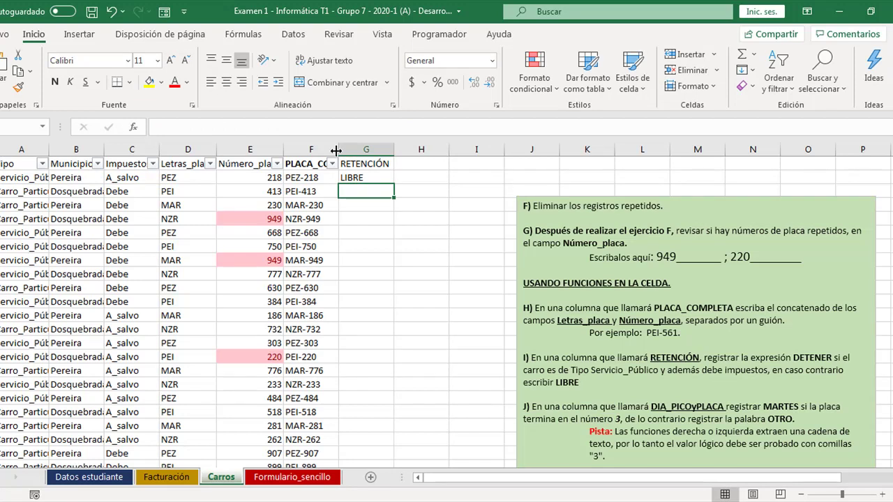
Step: Fill the G2 formula down through all records of the RETENCIÓN column and inspect the copied formula in G11
left_click(363, 179)
double_click(396, 183)
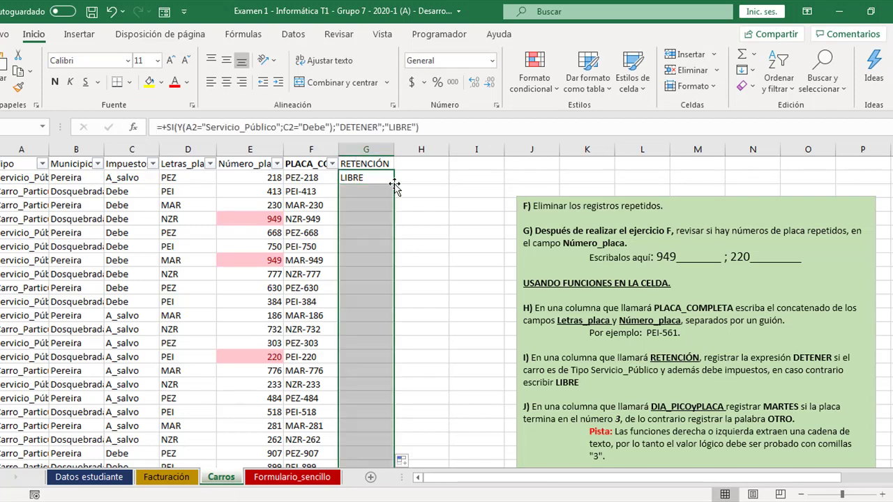
left_click(374, 277)
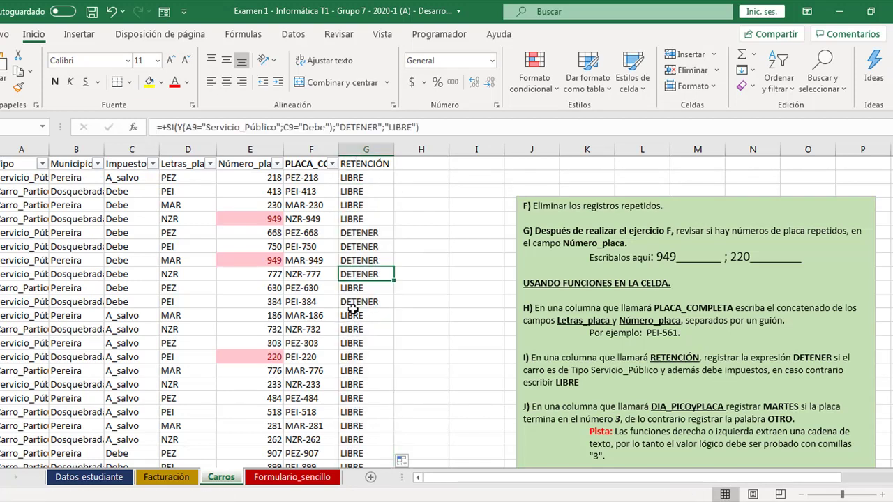
double_click(357, 302)
key("Escape")
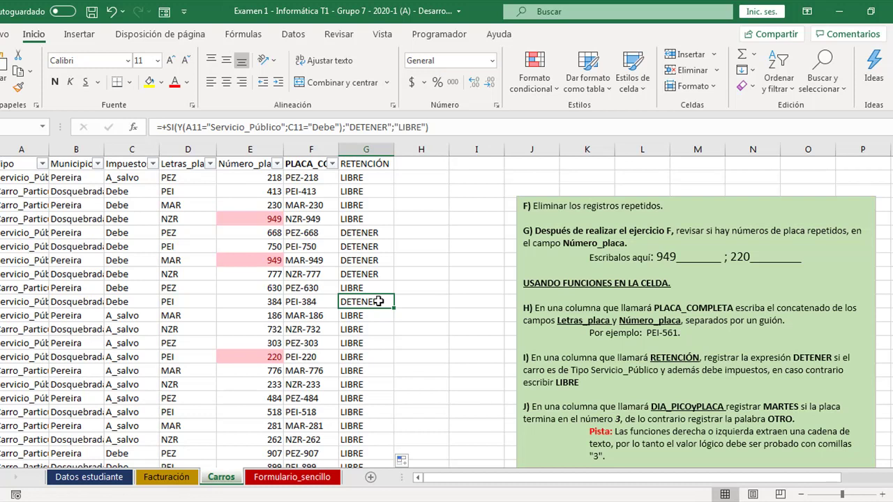
Step: Remove and reapply the table's filter so that it also covers the RETENCIÓN header
left_click(369, 232)
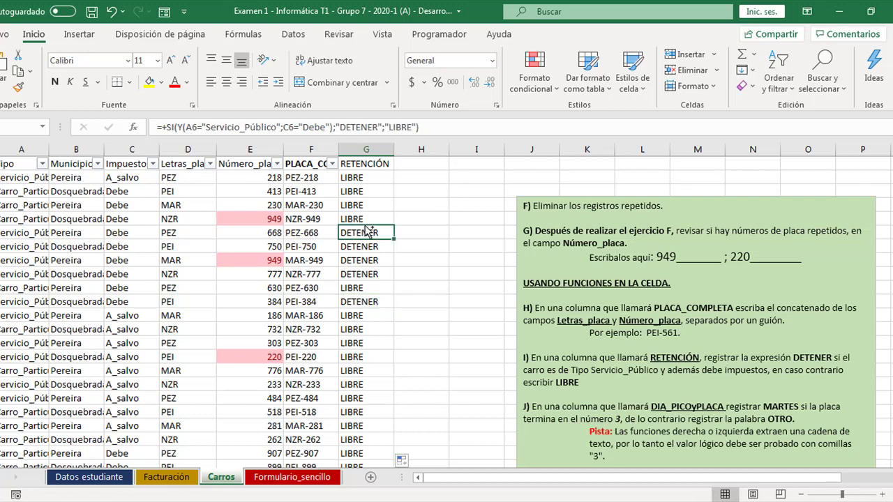
key("ctrl+shift+l")
key("ctrl+shift+l")
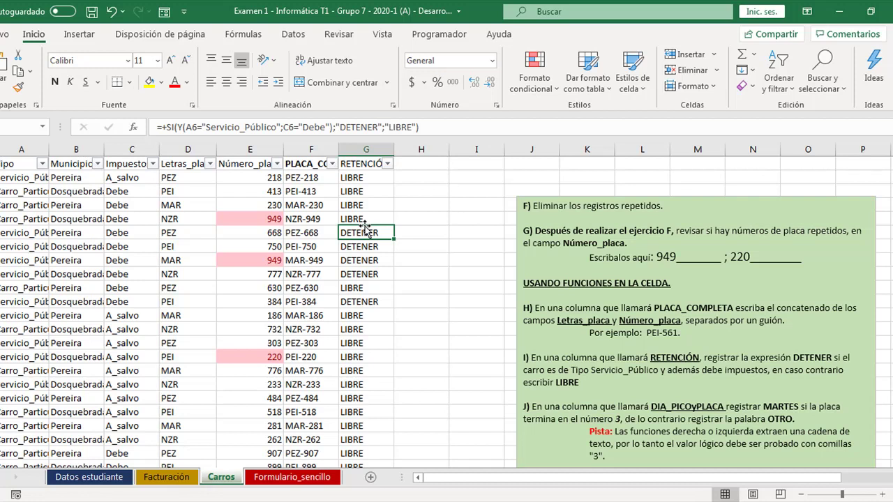
left_click(369, 204)
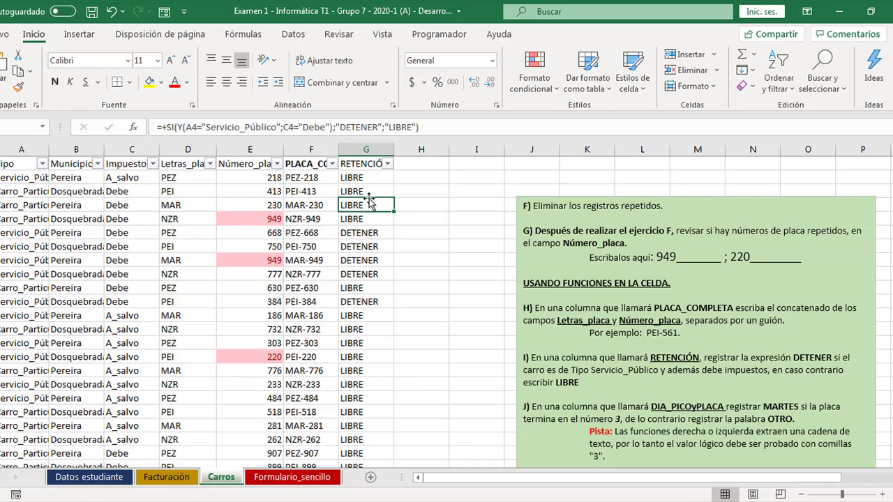
left_click(524, 88)
left_click(350, 286)
Step: Copy the column name DIA_PICOyPLACA from exercise J in the instructions text box into H1 as a header
left_click(408, 177)
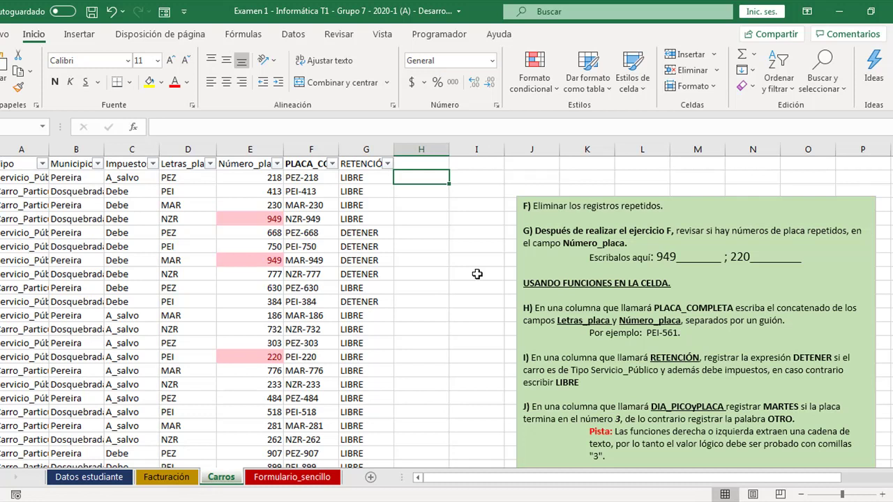
left_click(652, 404)
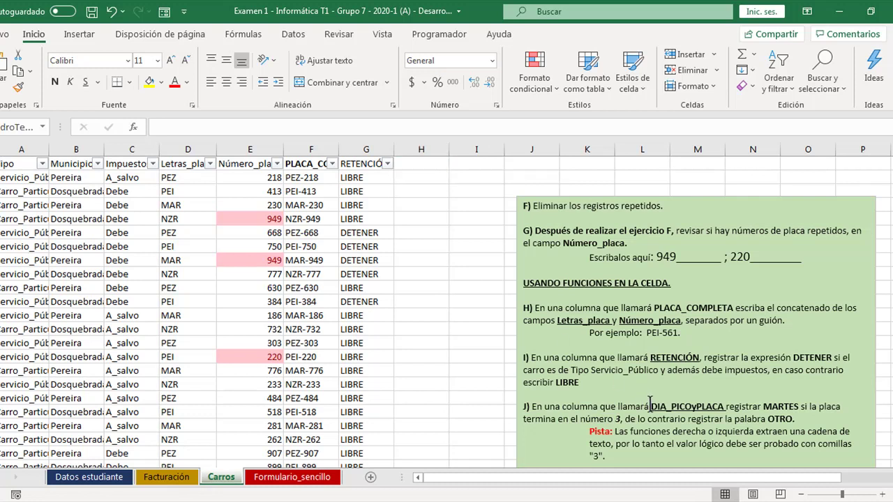
double_click(670, 403)
key("ctrl+c")
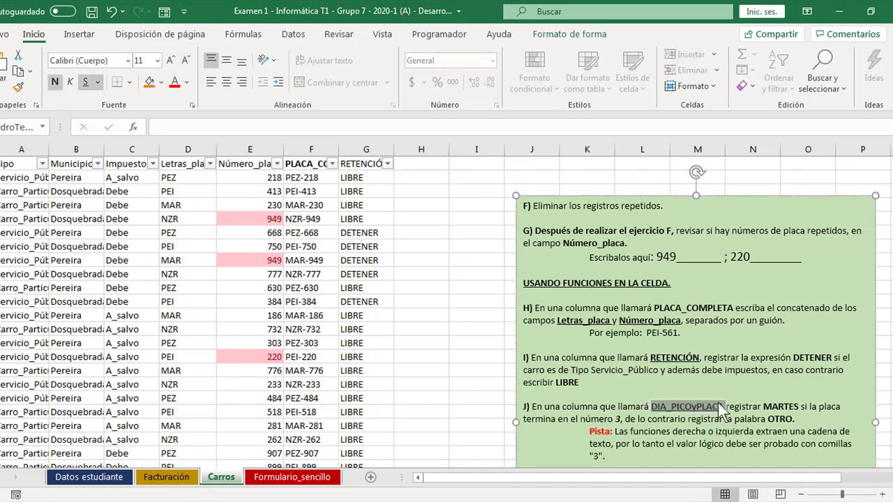
left_click(418, 165)
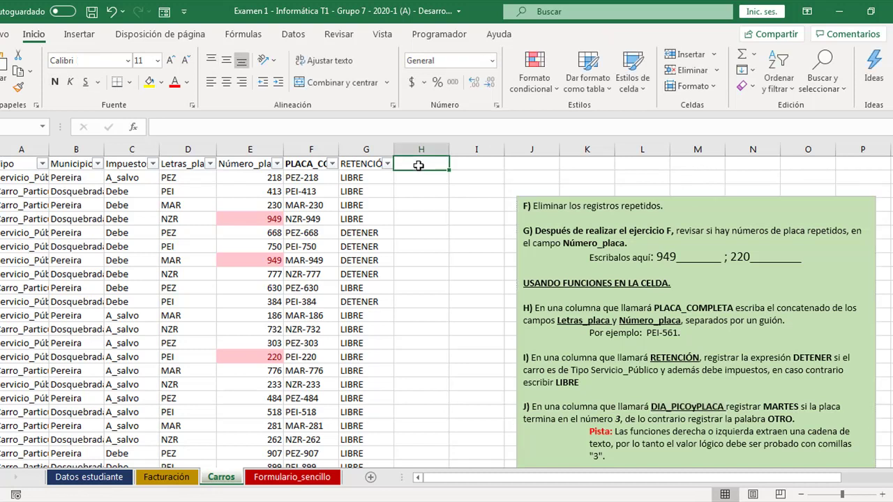
key("ctrl+v")
Step: Examine the Número_placa value in E2 and the PLACA_COMPLETA formula in F2 as possible sources for the DIA_PICOyPLACA test
left_click(417, 176)
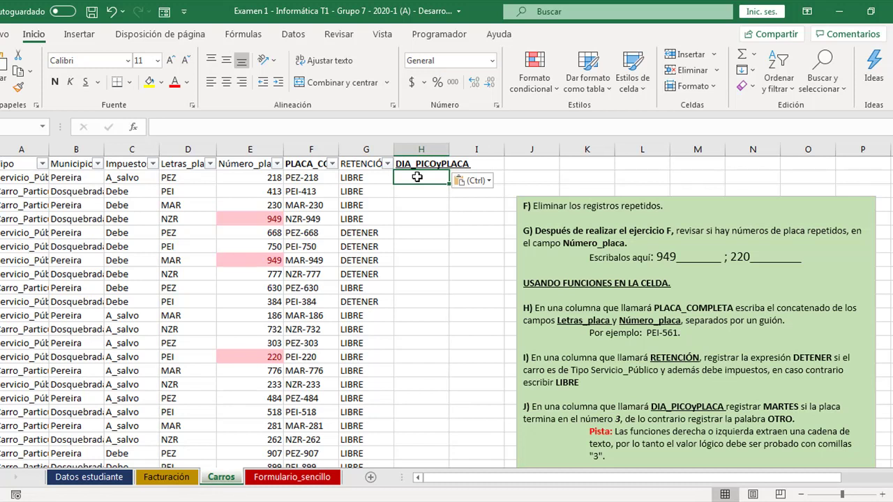
left_click(239, 180)
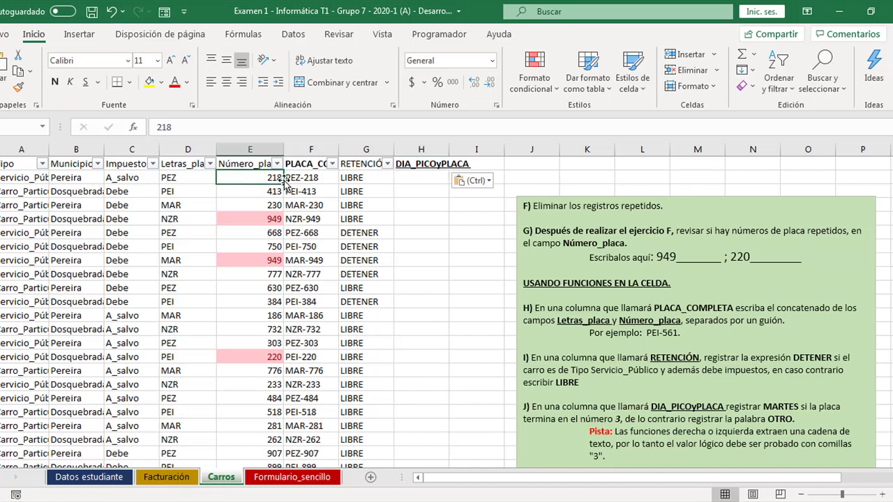
left_click(320, 178)
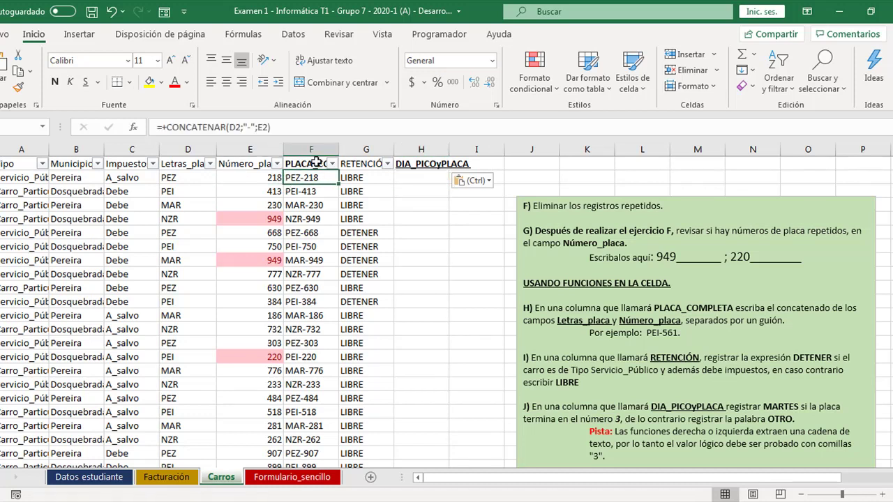
left_click(415, 179)
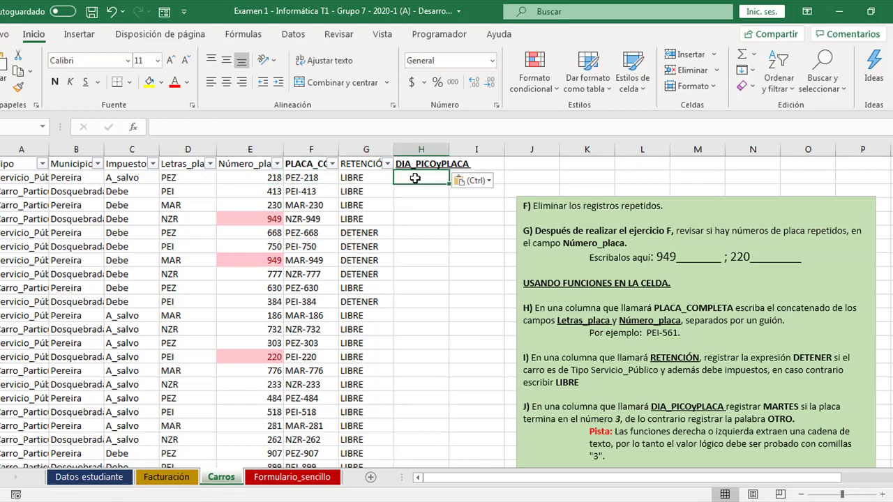
left_click(258, 178)
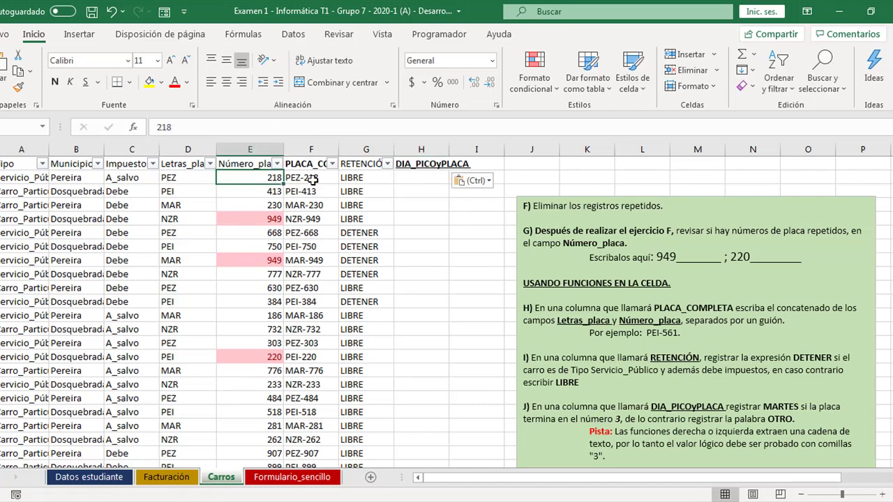
left_click(414, 180)
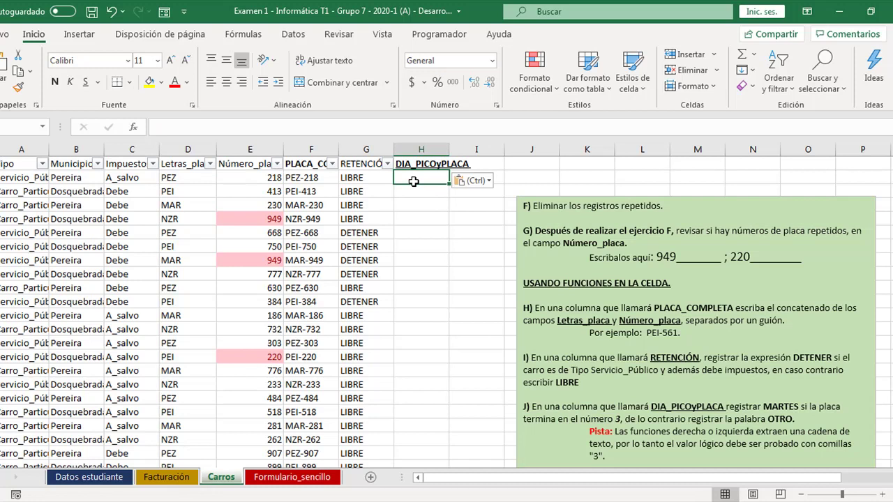
Step: Begin the formula in H2 with +SI(DERECHA(E2;1) to extract the last digit of Número_placa
type("+")
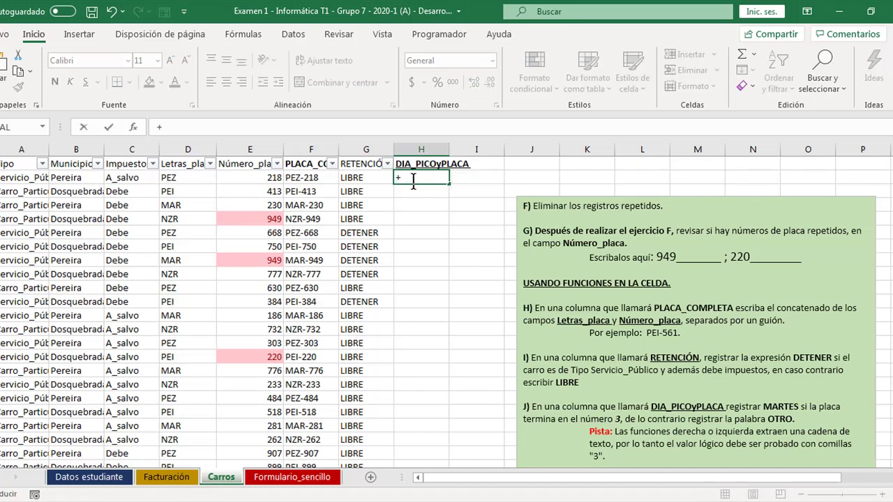
type("SI")
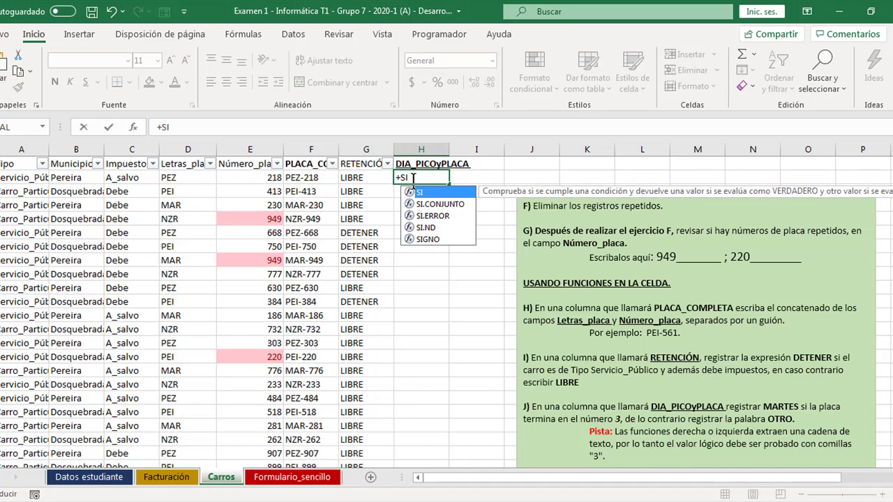
type("(")
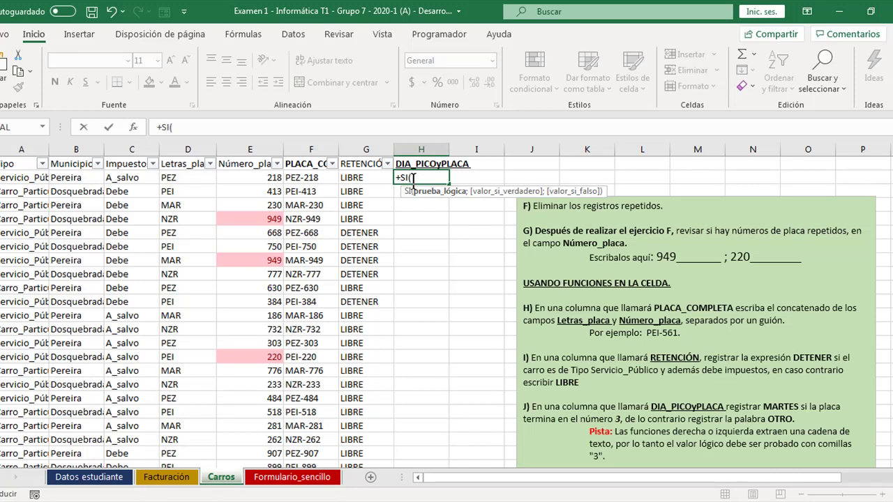
type("DERECHA(")
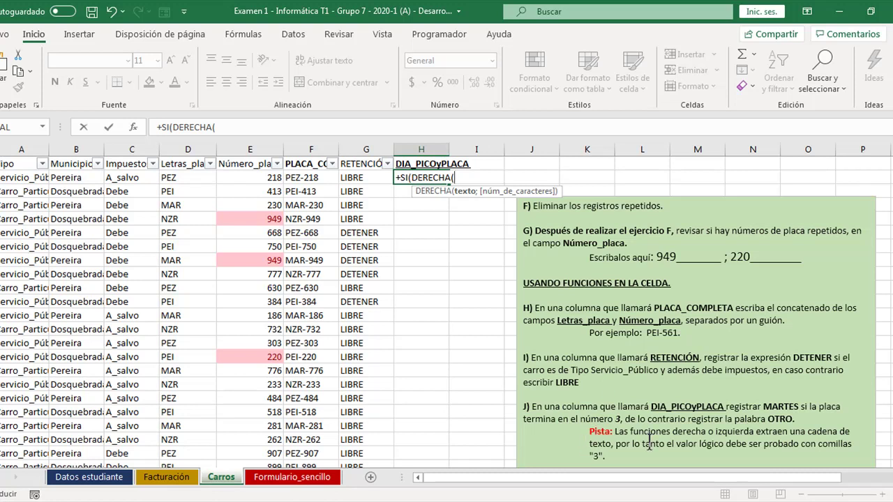
left_click(252, 178)
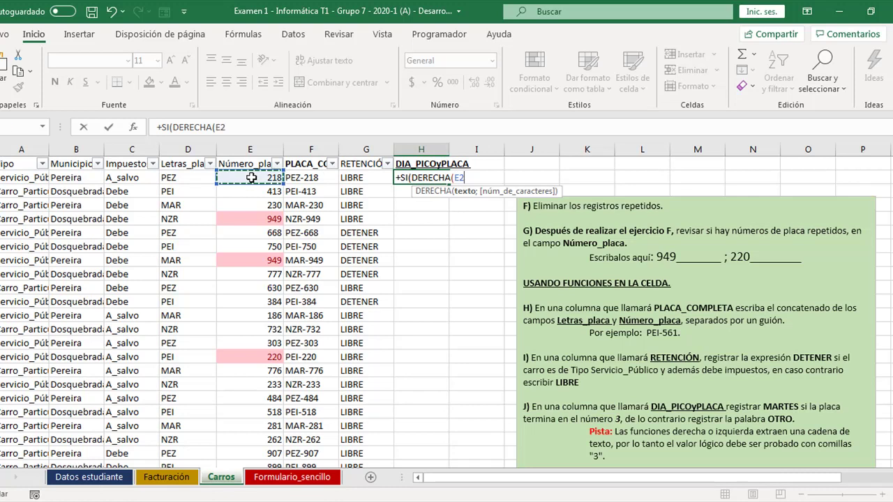
type(";")
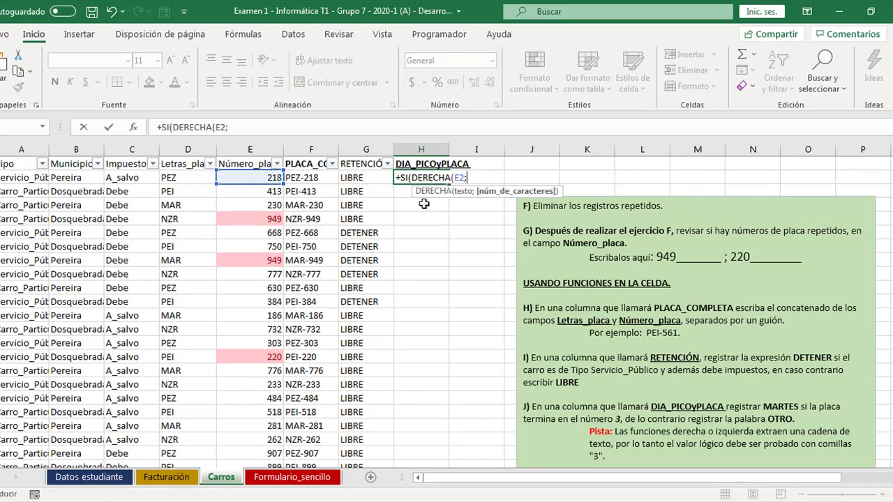
type("1)")
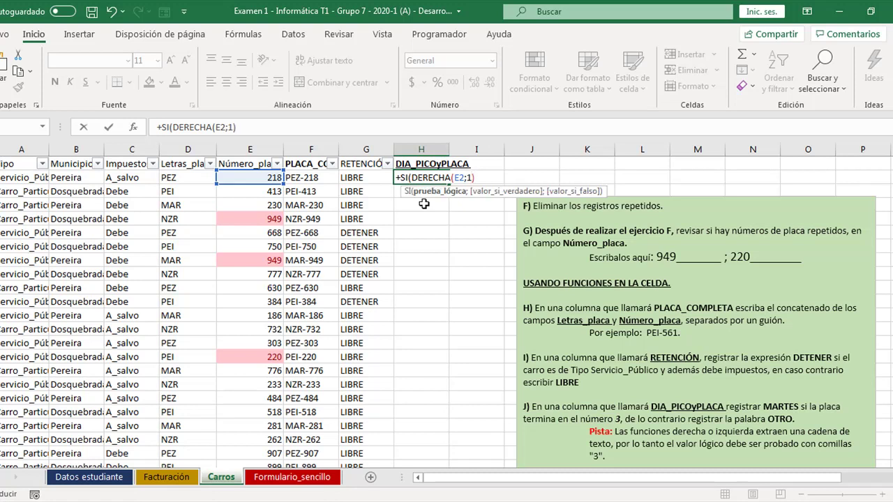
Step: Complete the H2 formula with the condition =3, returning "MARTES" when true and "OTRO" otherwise
type(";")
key("BackSpace")
type("=3")
left_click_drag(414, 177, 468, 178)
left_click(491, 178)
type(";")
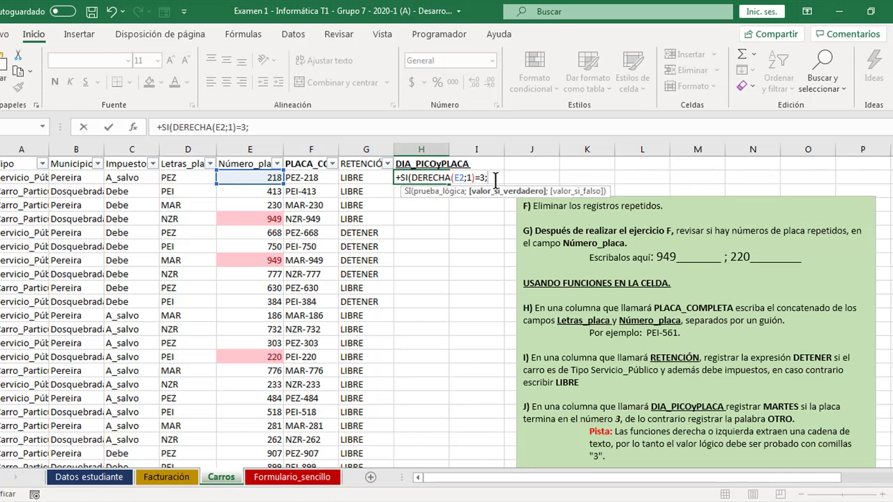
type("\"MARTES")
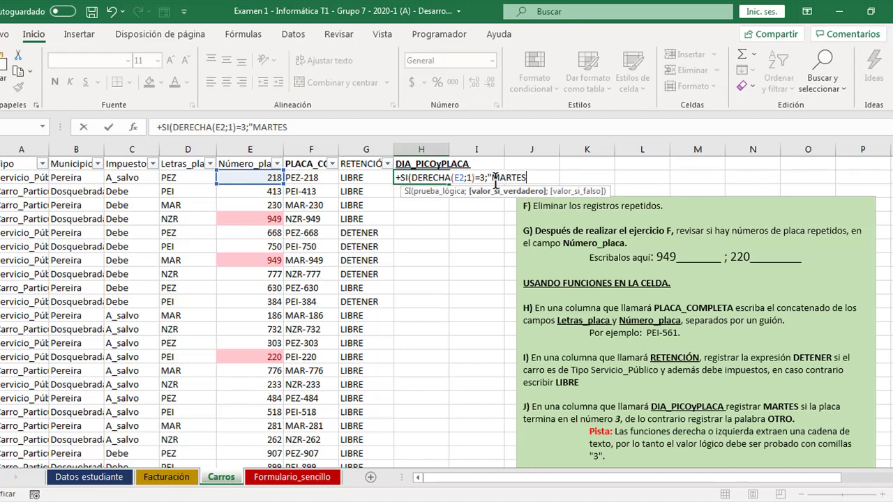
type("\";\"")
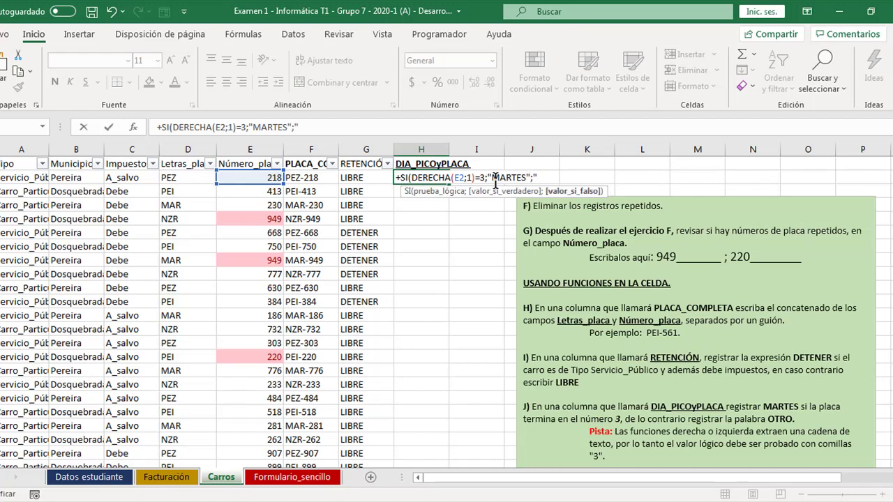
type("OTRO\")")
key("Return")
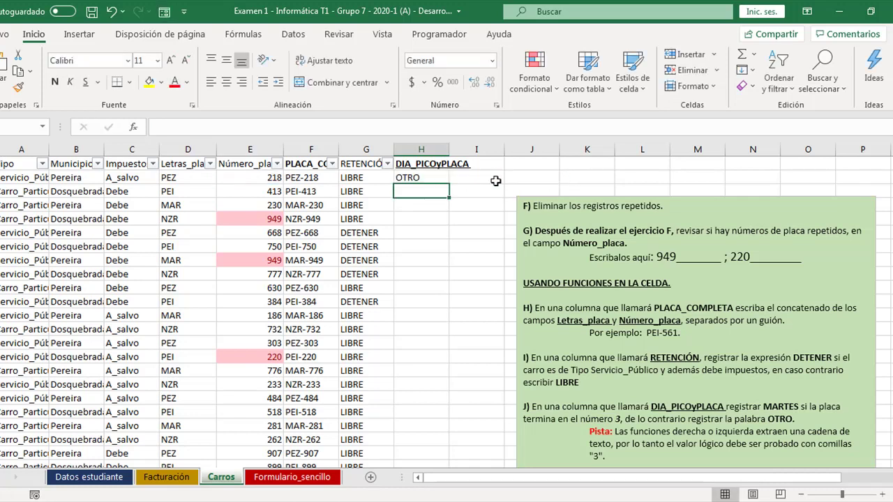
Step: Fill the H2 formula down the DIA_PICOyPLACA column and check the row with plate number 413
left_click(425, 176)
double_click(449, 184)
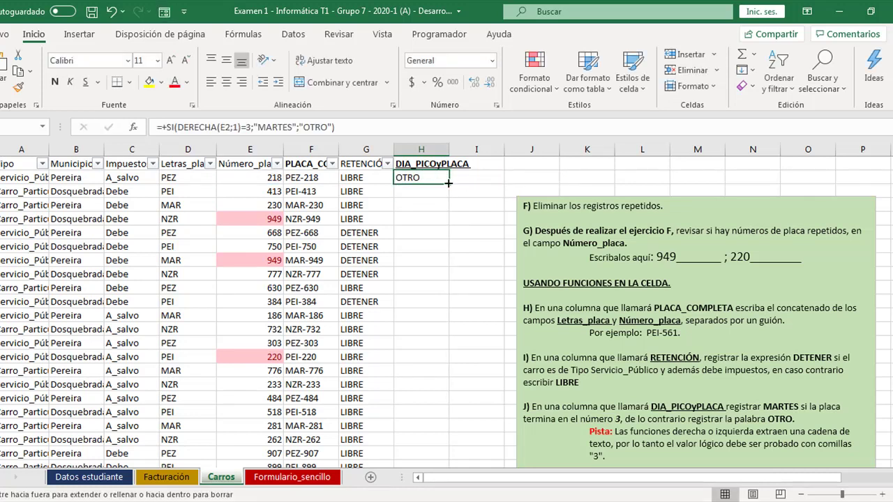
left_click(275, 195)
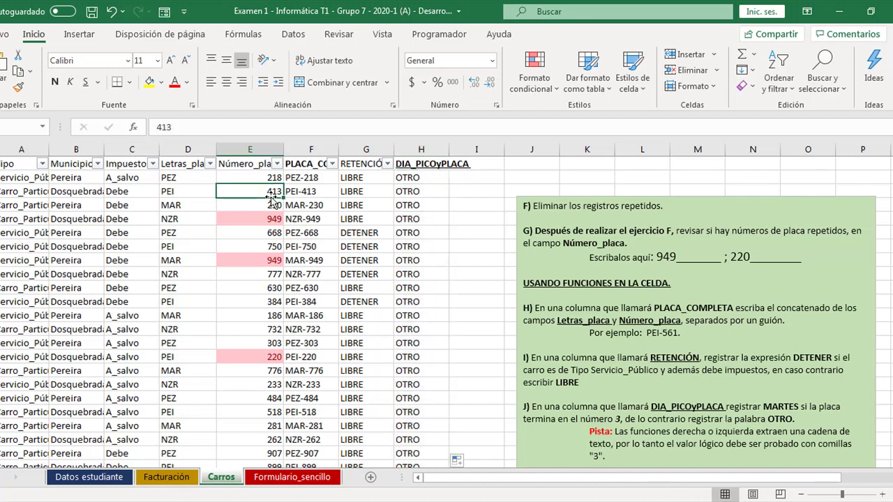
left_click(413, 192)
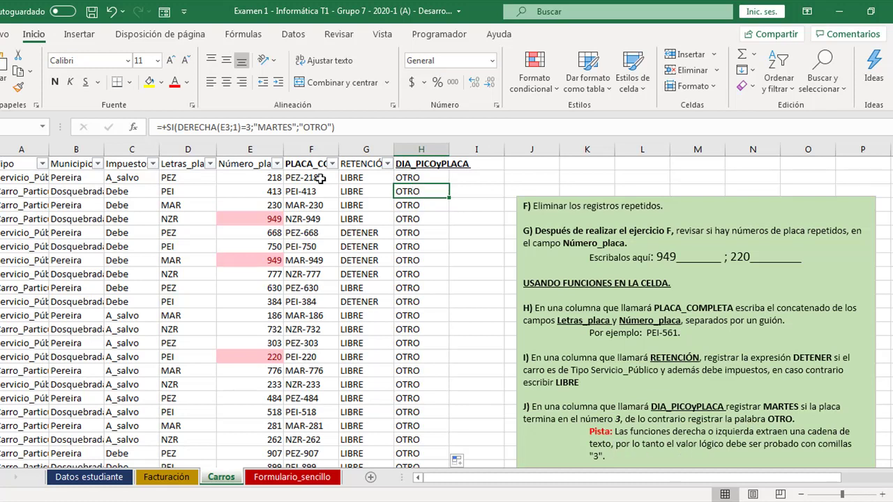
Step: Test the DERECHA function in I2 with the formula +DERECHA(E2;2), and delete the test
left_click(478, 182)
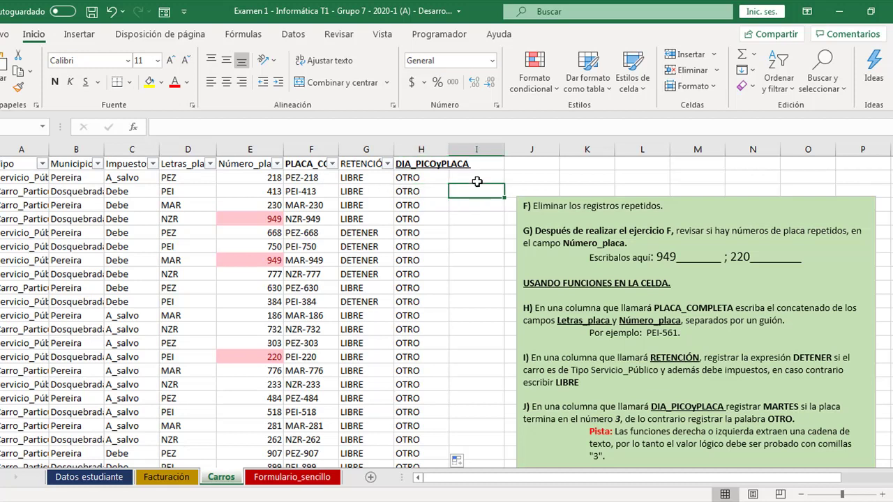
type("+DR")
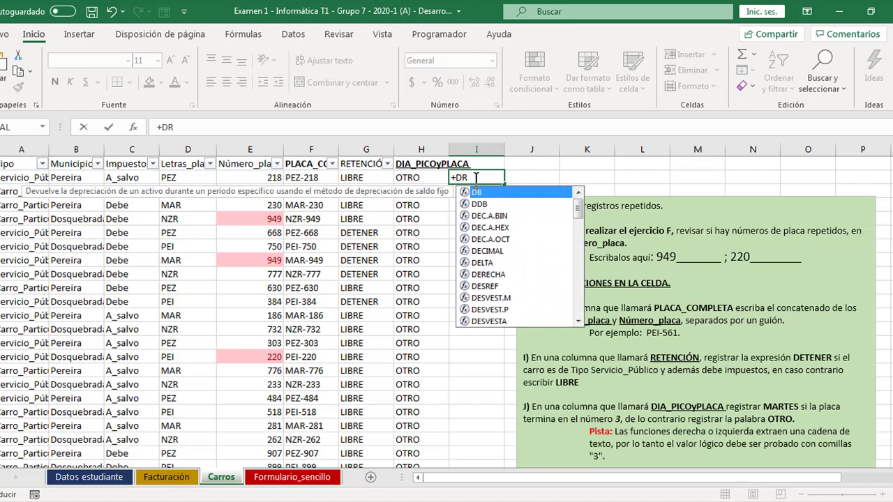
key("BackSpace")
type("ERE")
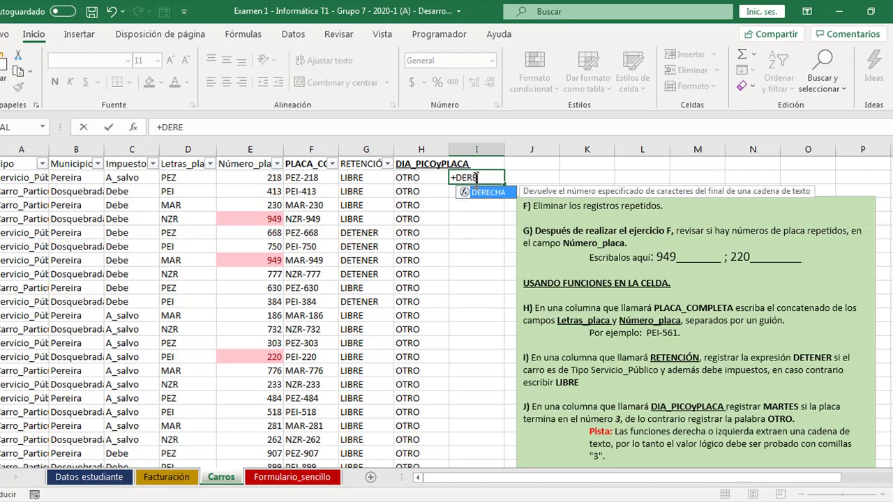
key("Tab")
key("Left")
key("Left")
key("Left")
key("Left")
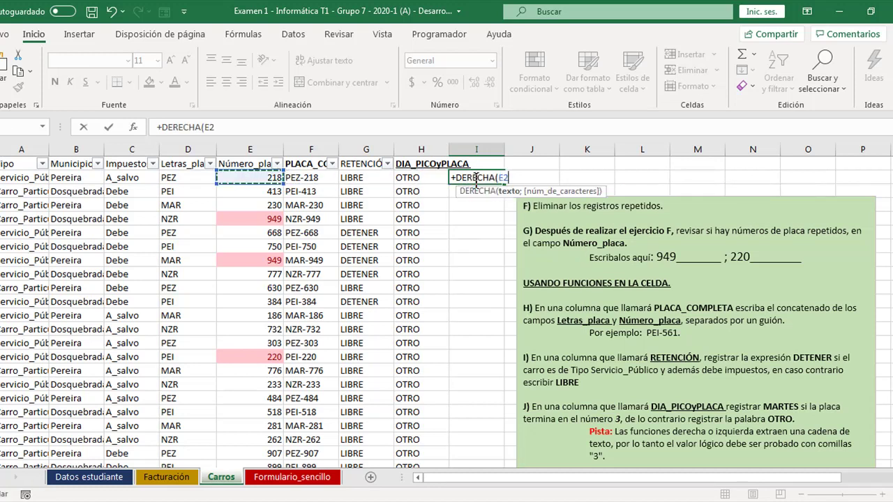
type(";")
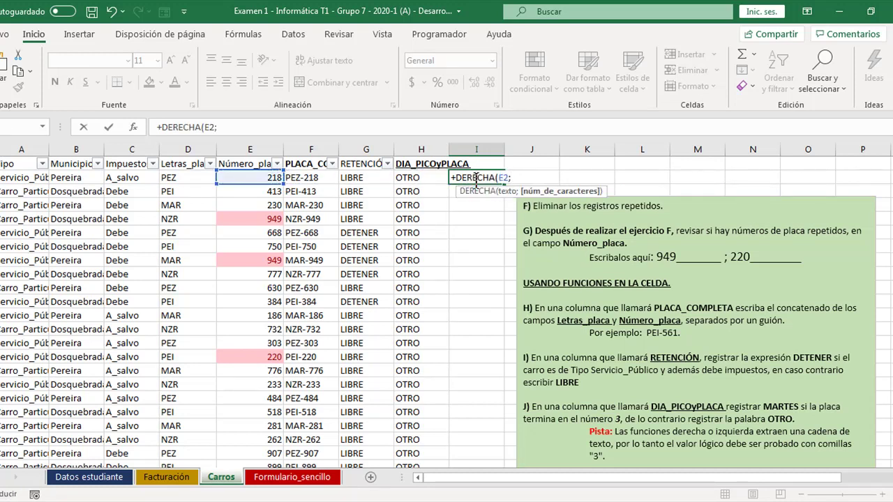
type("2)")
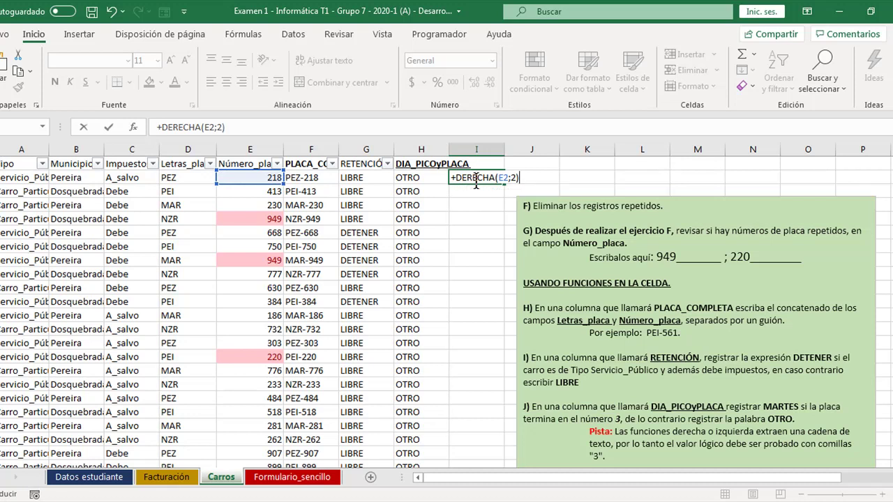
key("Return")
left_click(477, 180)
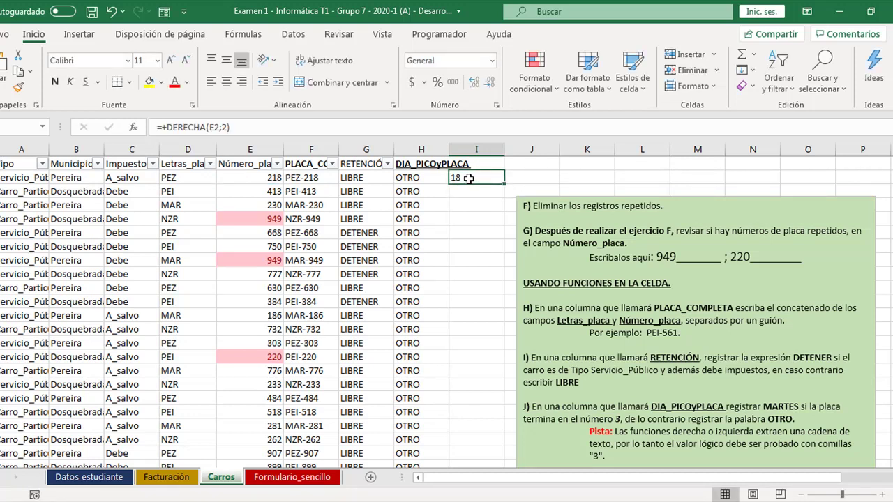
key("Delete")
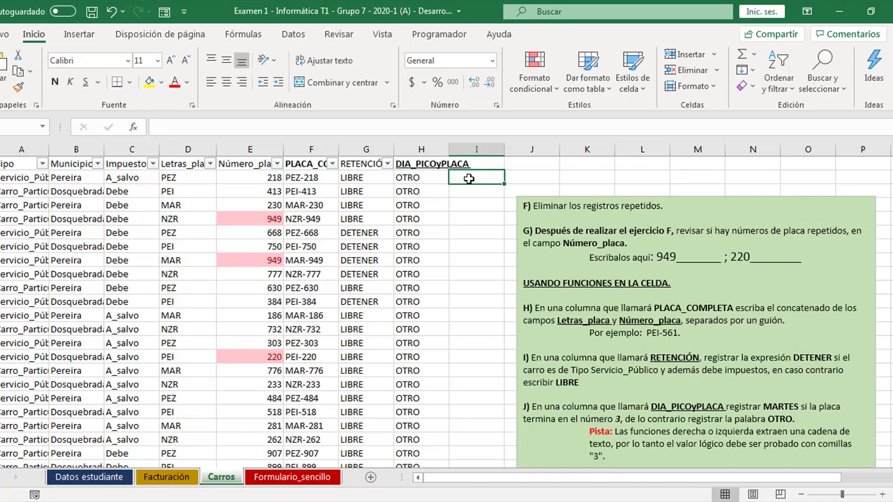
Step: Correct the H2 formula so that the extracted digit is compared with the text "3" in quotation marks
key("Left")
left_click(241, 127)
left_click(250, 127)
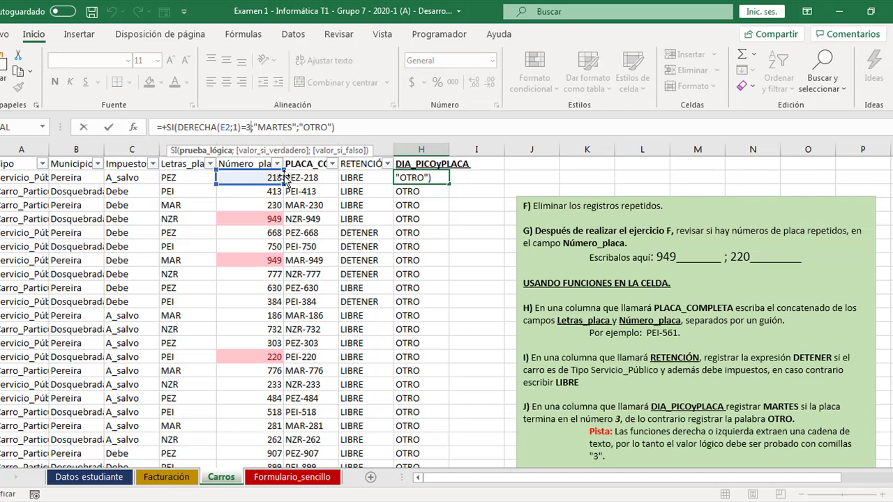
type("\"3\"")
left_click(242, 128)
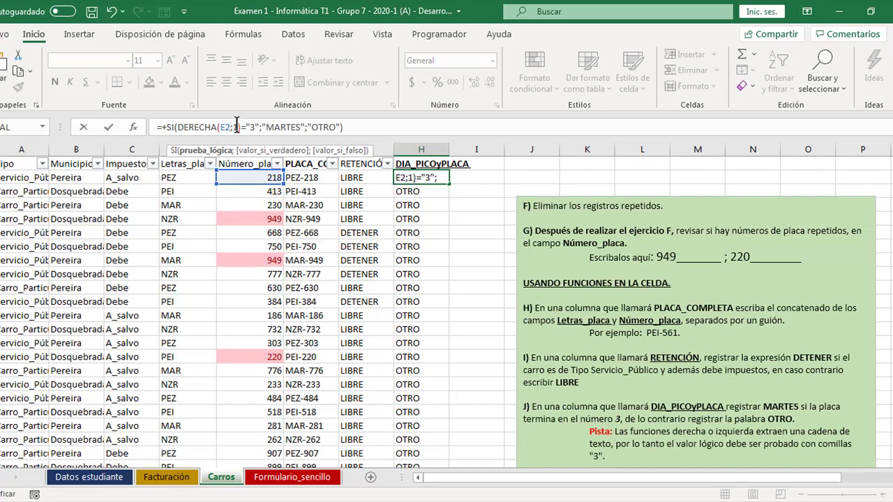
mouse_move(242, 128)
left_mouse_down()
mouse_move(173, 128)
mouse_move(239, 127)
left_mouse_up()
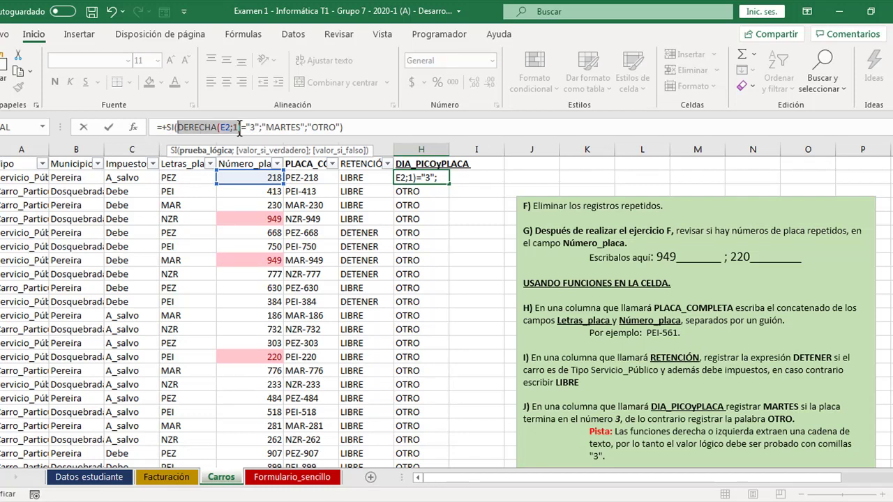
left_click(256, 128)
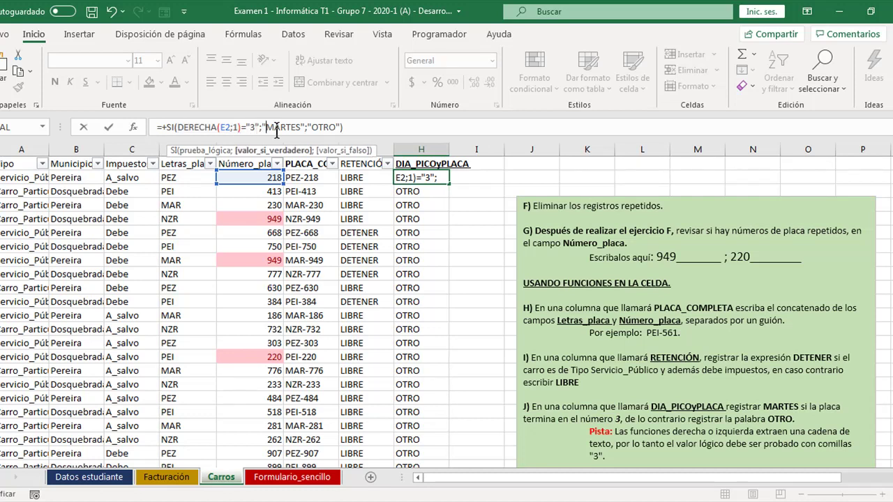
left_click(291, 127)
left_click(326, 127)
left_click(347, 127)
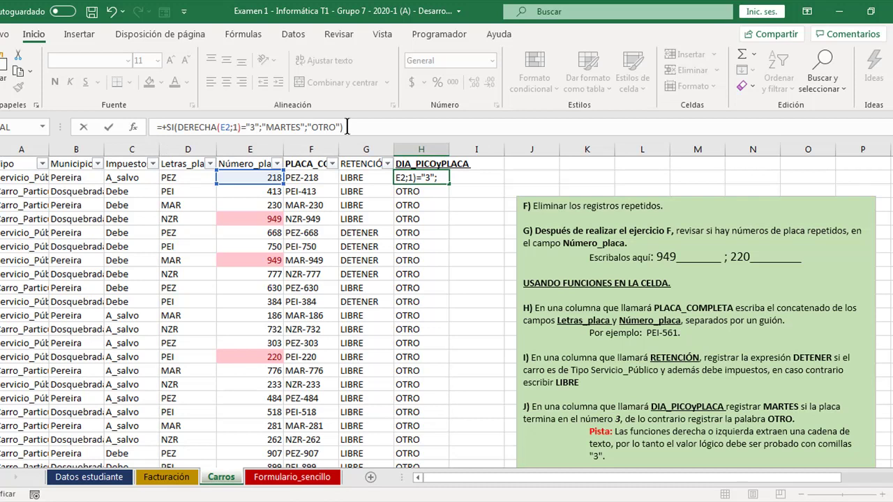
key("Return")
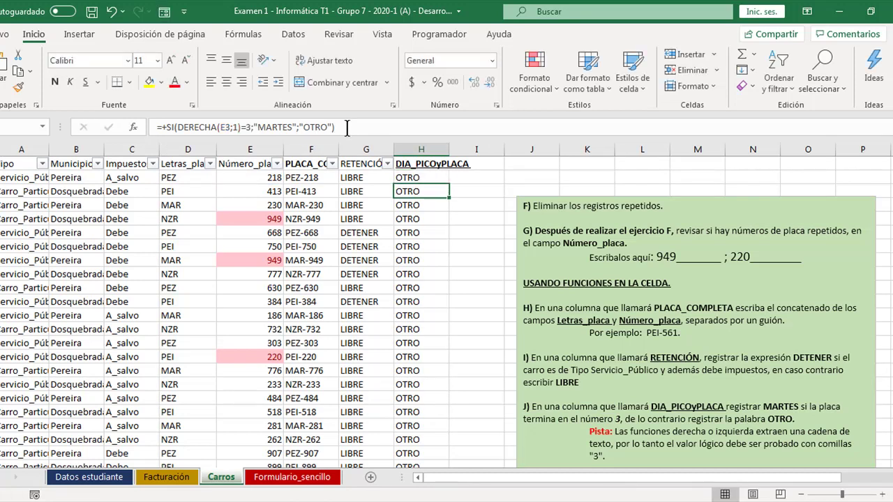
Step: Fill the corrected H2 formula down through all records of the DIA_PICOyPLACA column and inspect the copy in H6
left_click(429, 180)
double_click(450, 184)
left_click(422, 238)
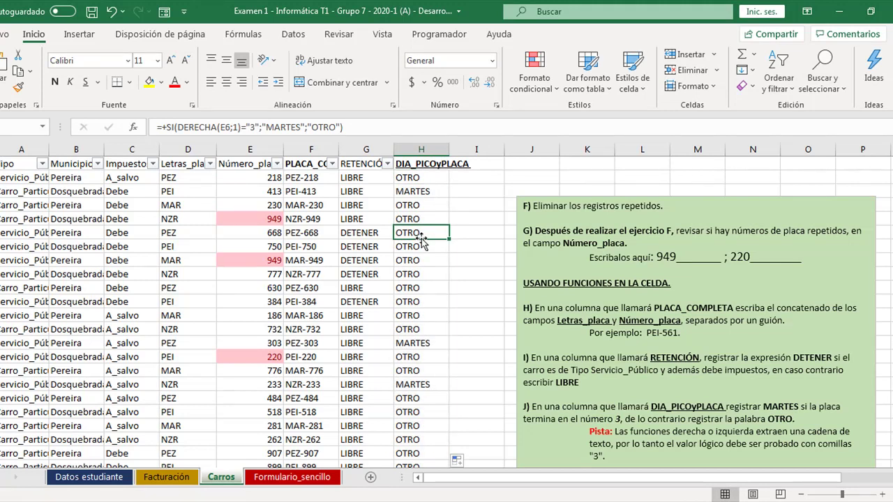
Step: Check the DIA_PICOyPLACA results down to the last record, comparing the MARTES cells with the last digit of their plate numbers
key("ctrl+Down")
key("Down")
key("Up")
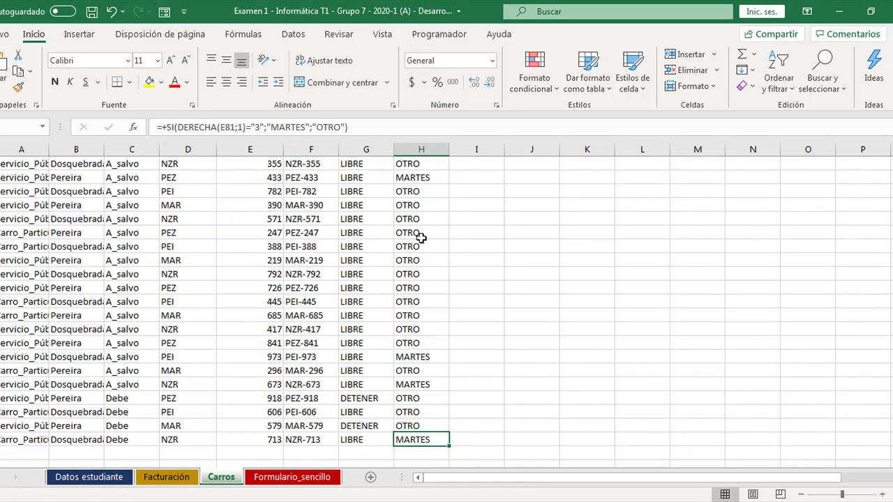
key("ctrl+Up")
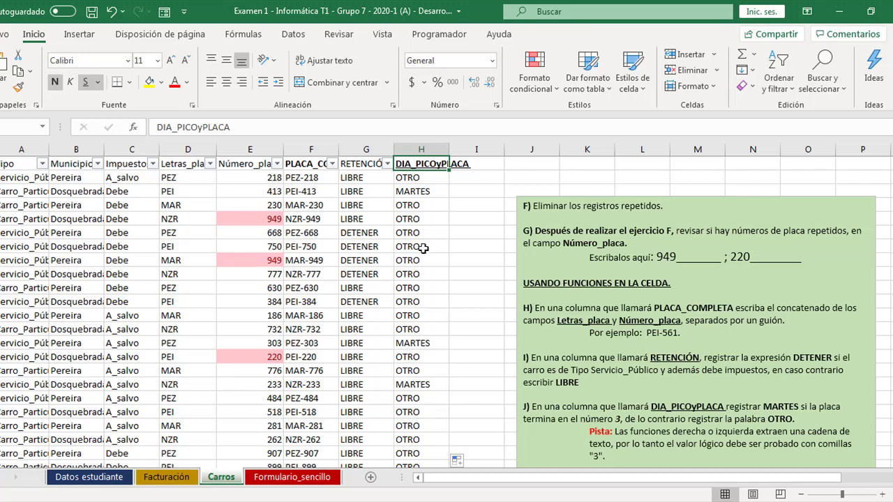
left_click(410, 191)
left_click(415, 343)
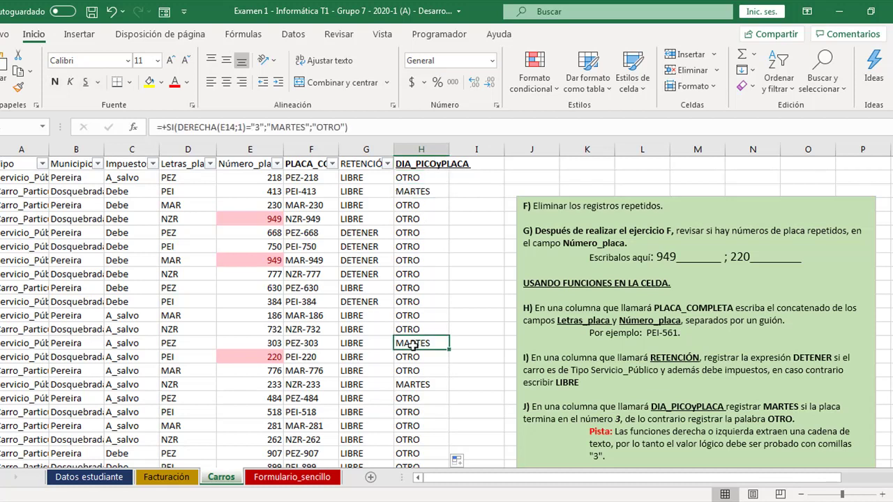
left_click(416, 385)
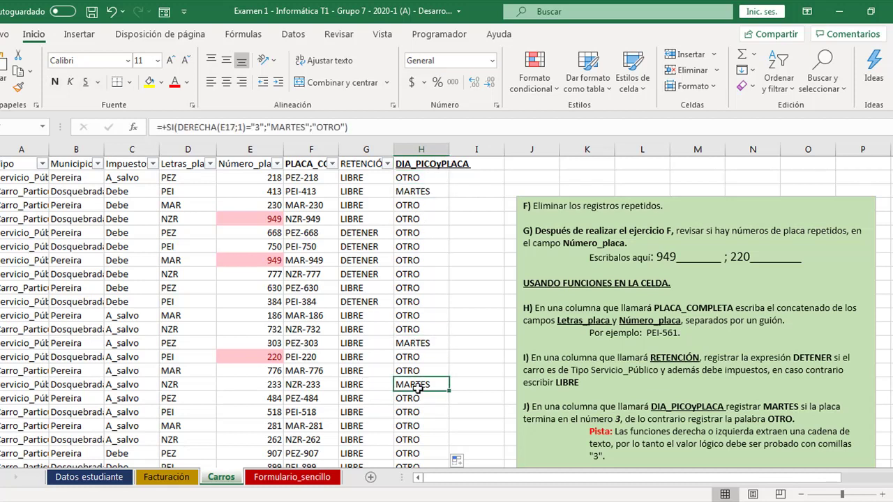
scroll(417, 388, "down", 5)
left_click(413, 409)
scroll(413, 404, "down", 8)
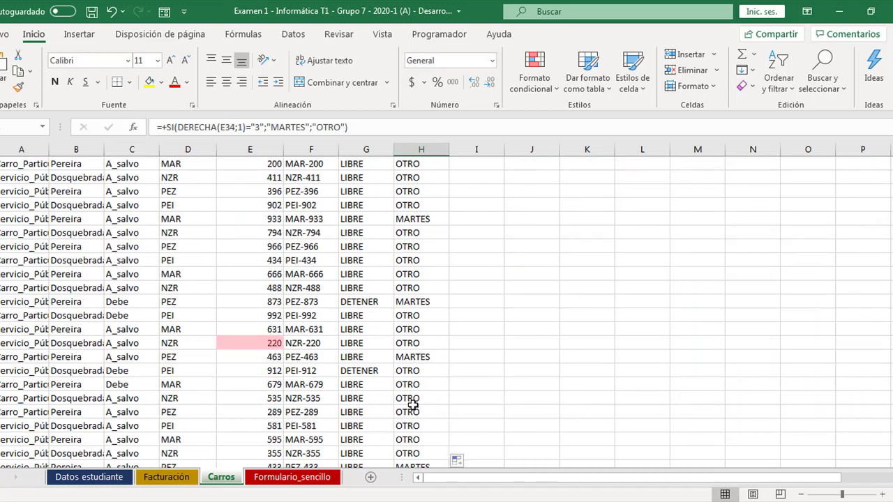
scroll(413, 405, "up", 13)
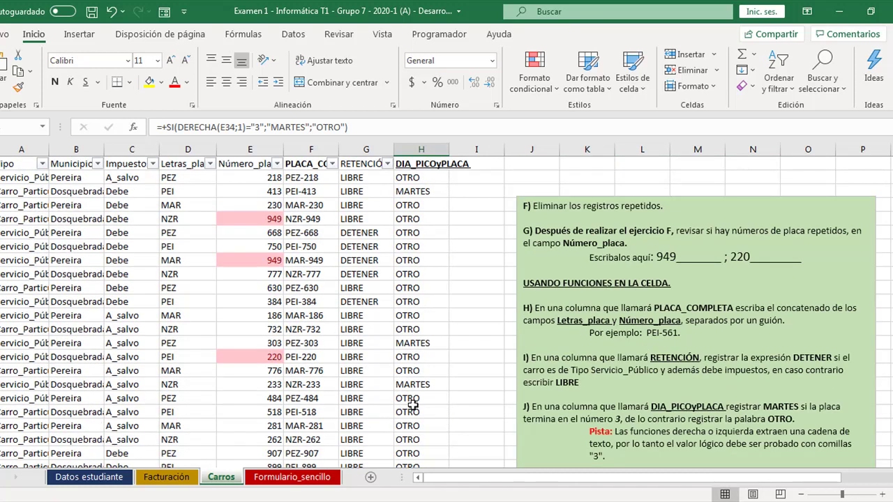
scroll(413, 405, "down", 5)
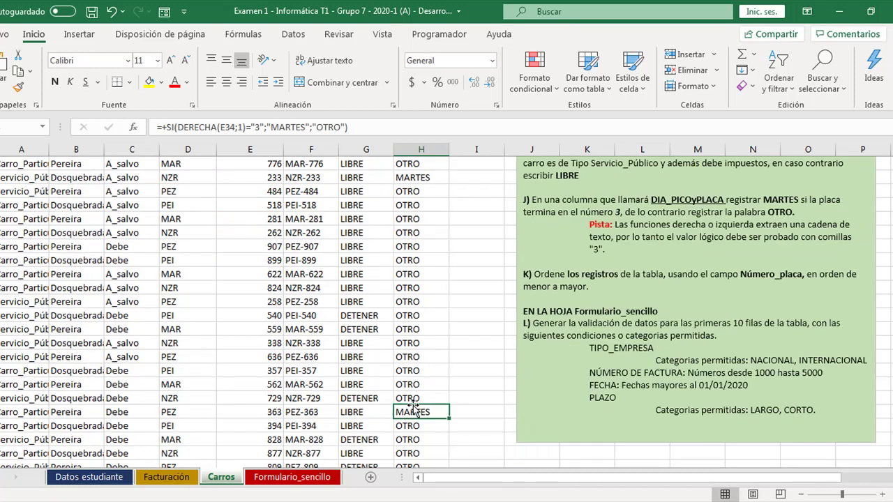
Step: Reapply the filter on the Carros table headers so that it also covers the DIA_PICOyPLACA column
left_click(555, 287)
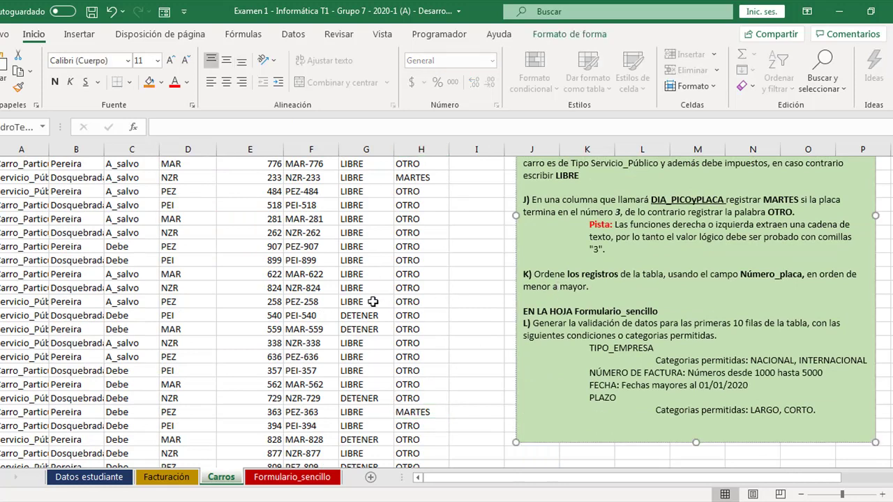
left_click(331, 316)
scroll(331, 316, "up", 5)
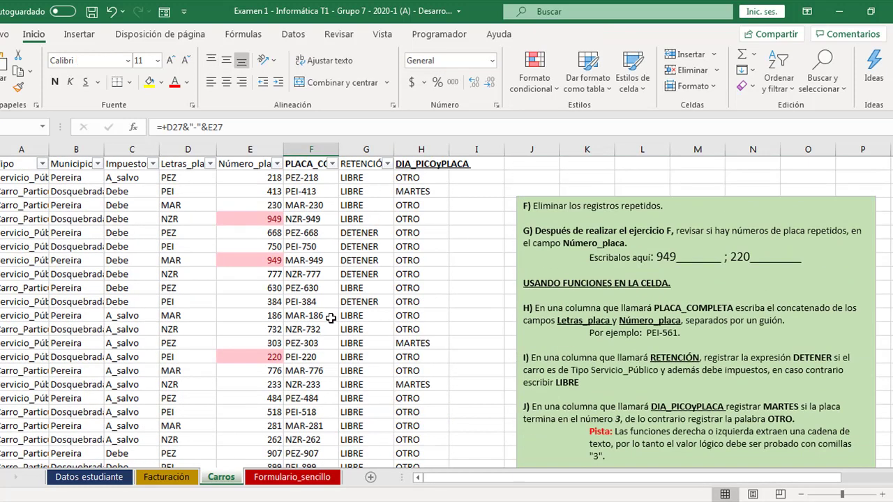
left_click(404, 190)
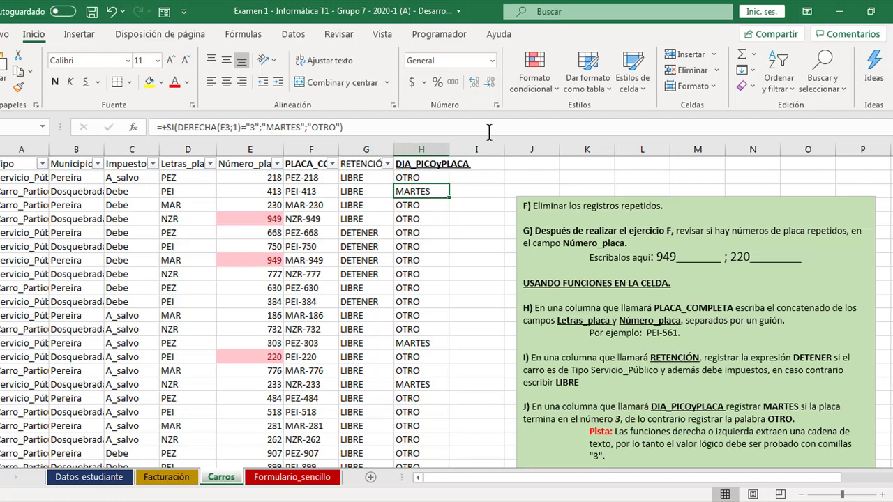
left_click(414, 219)
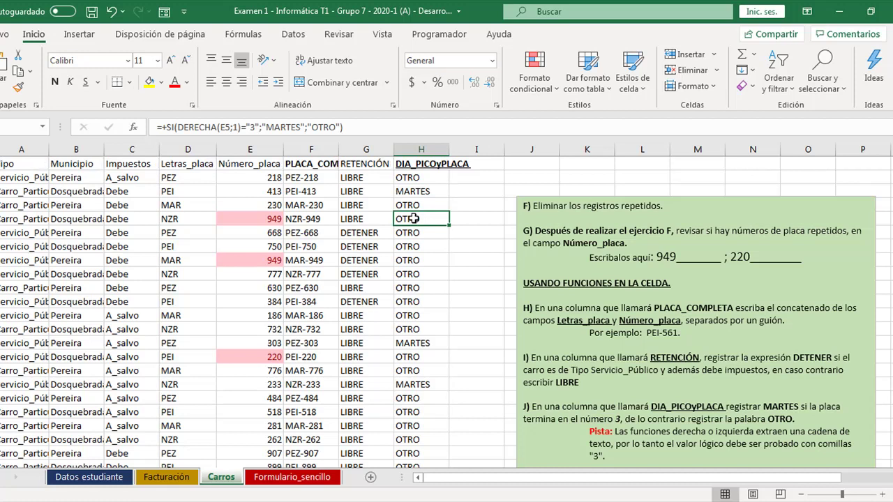
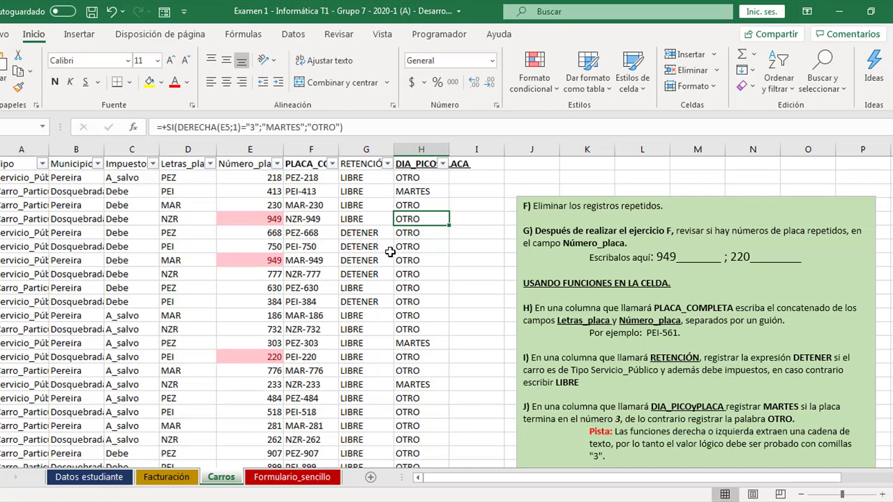
Step: Sort the Carros records by the Número_placa field from smallest to largest
left_click(277, 203)
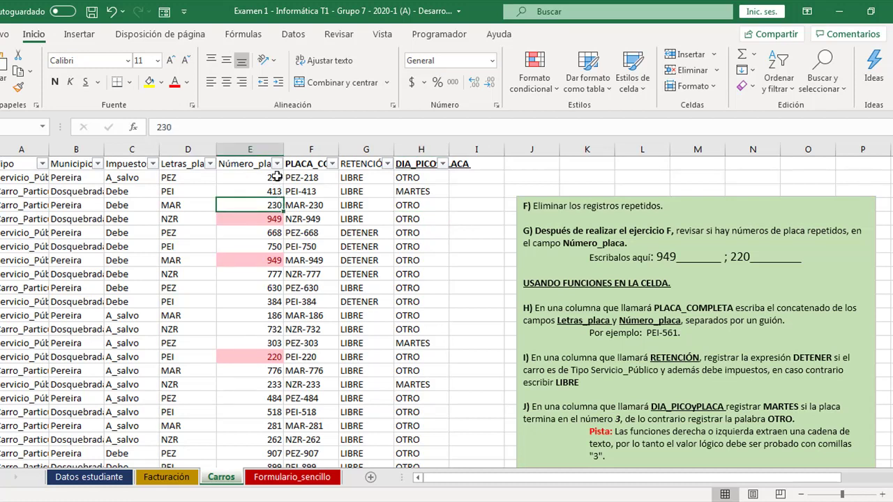
scroll(732, 369, "down", 2)
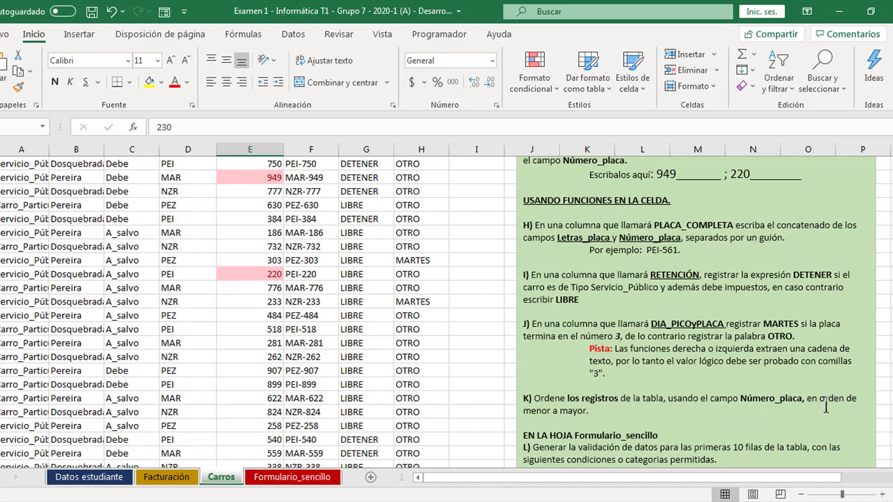
left_click(339, 293)
scroll(338, 293, "up", 2)
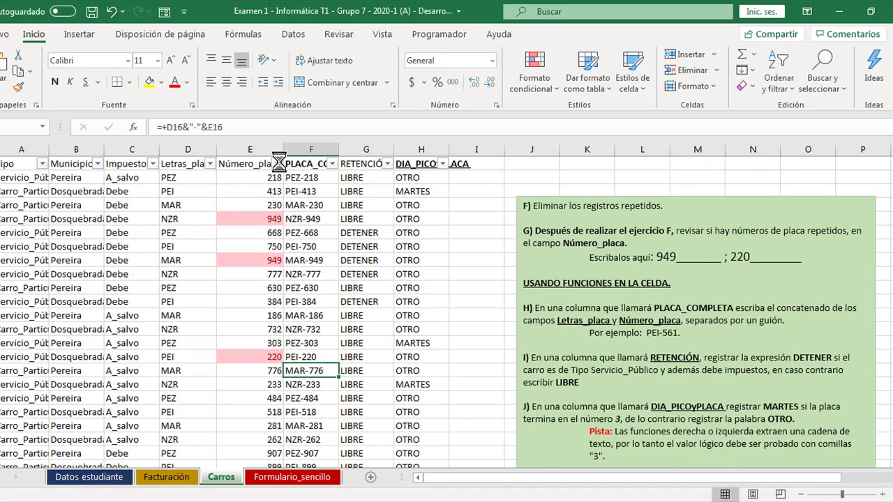
left_click(277, 164)
left_click(226, 180)
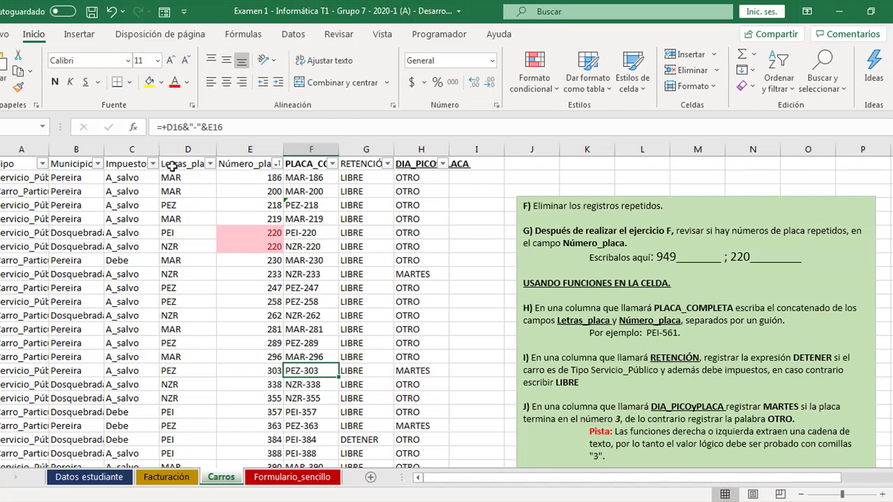
Step: Check the order of the Número_placa values across the records and read the exercise L validation conditions for Formulario_sencillo
left_click(257, 181)
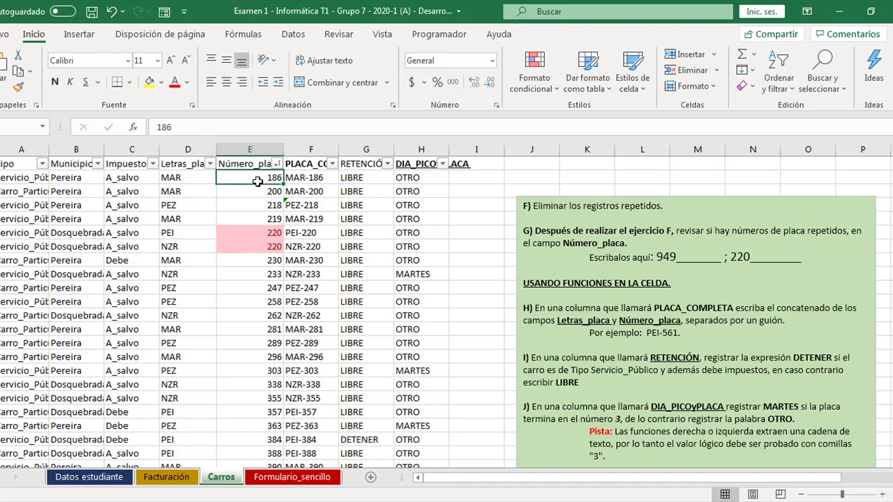
scroll(275, 291, "down", 20)
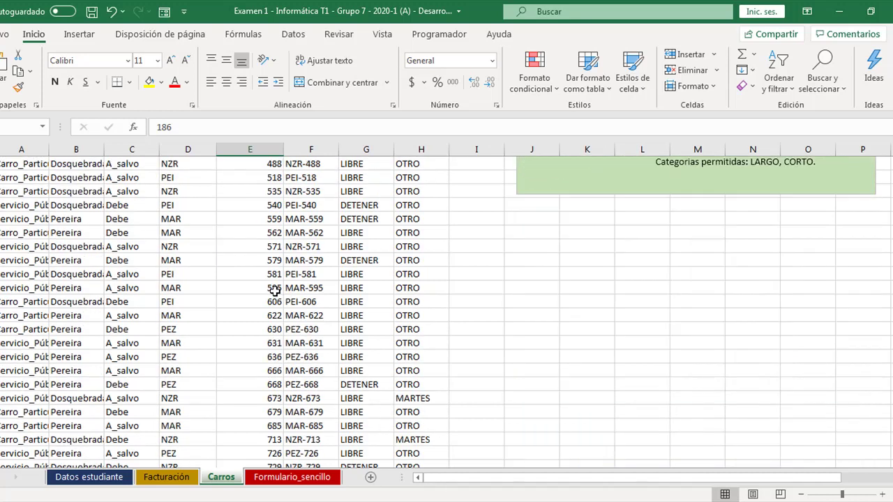
scroll(275, 290, "down", 4)
left_click(251, 273)
scroll(251, 274, "up", 20)
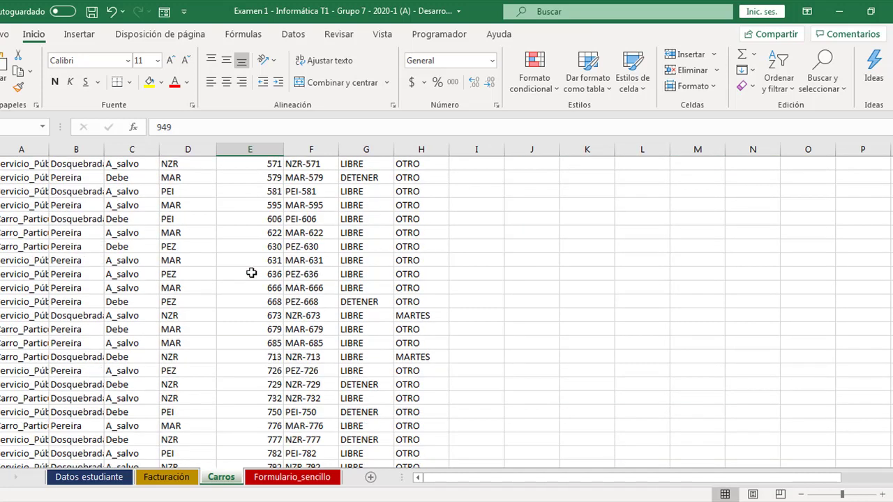
scroll(251, 274, "down", 1)
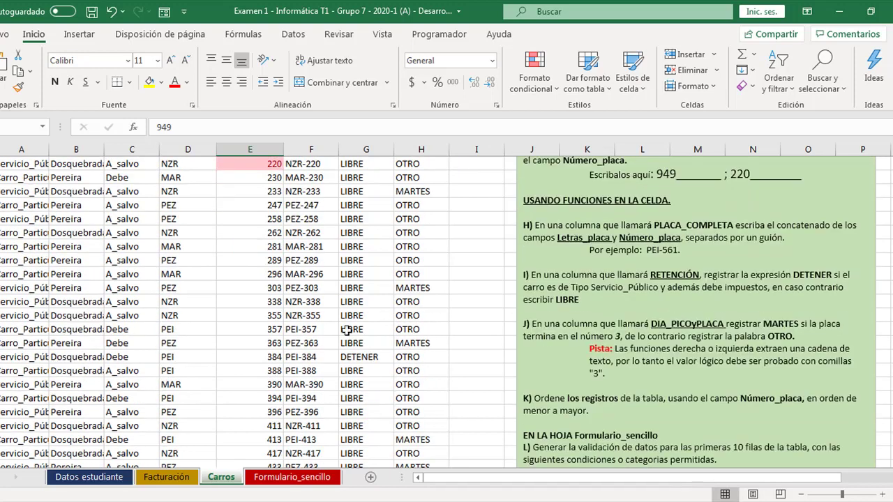
left_click(600, 386)
scroll(600, 386, "down", 3)
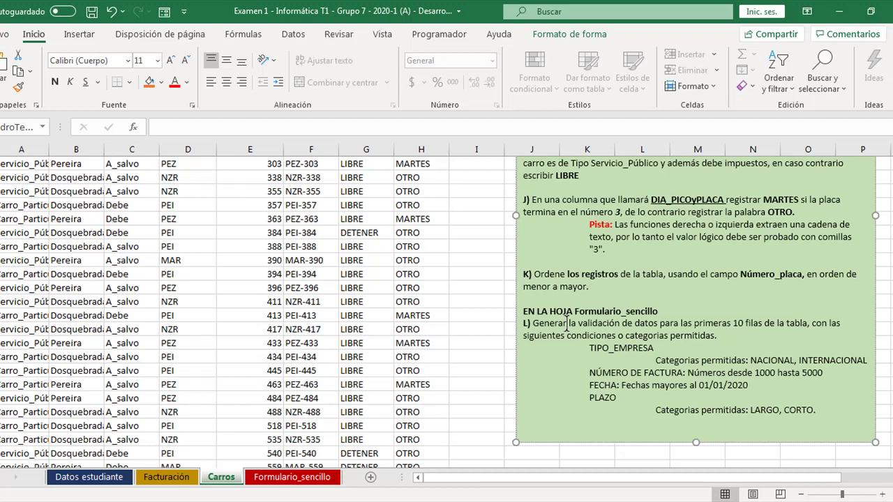
scroll(651, 329, "down", 1)
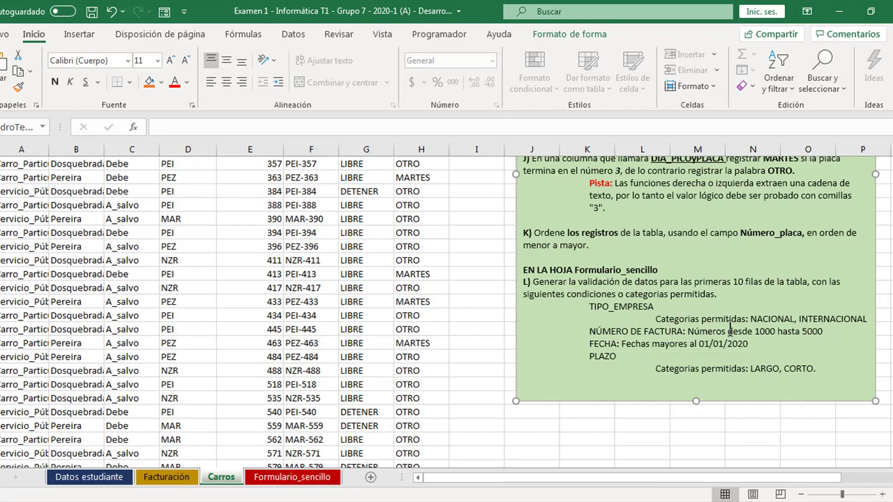
Step: On Formulario_sencillo, apply a Lista data validation with source NACIONAL;INTERNACIONAL to the first ten TIPO_EMPRESA rows
left_click(292, 477)
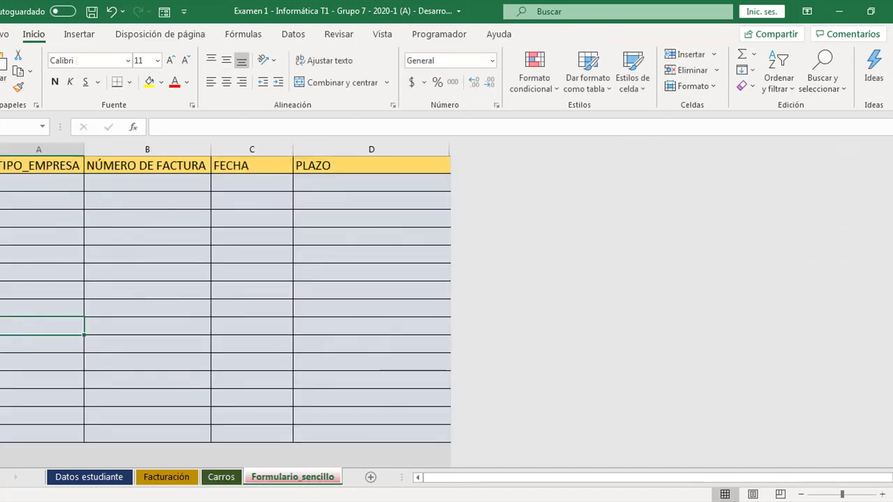
left_click_drag(28, 182, 34, 323)
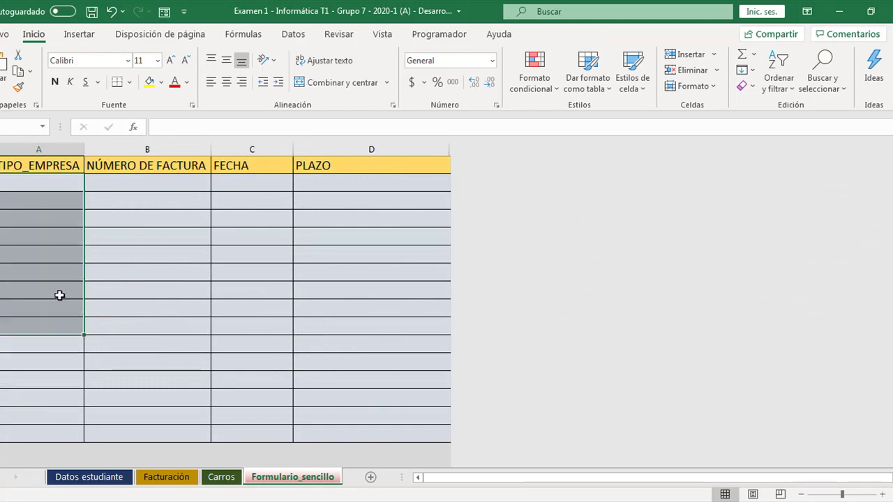
left_click_drag(35, 185, 44, 337)
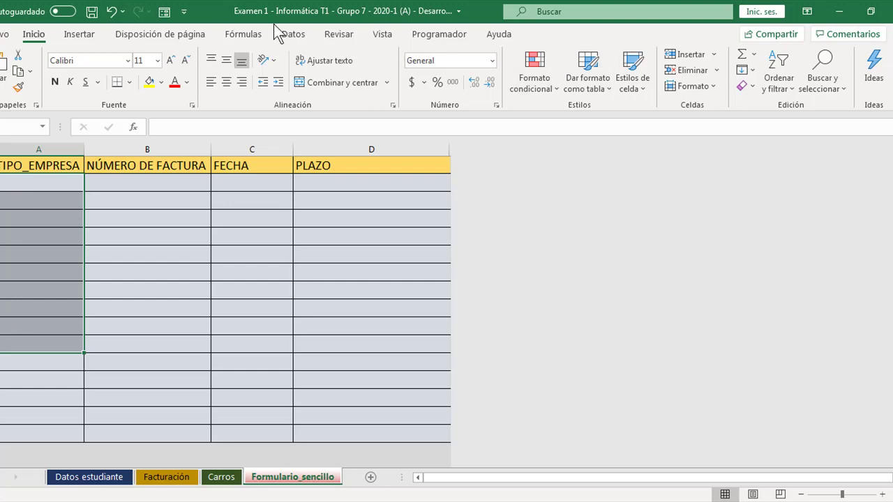
left_click(290, 36)
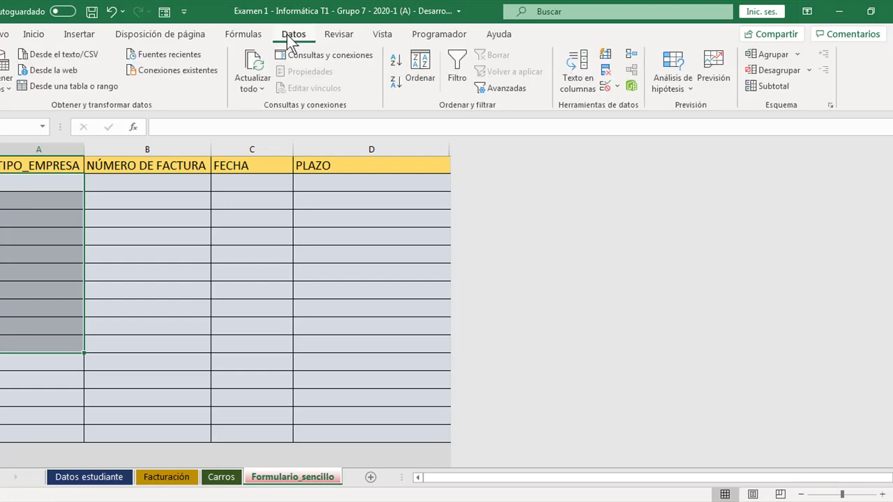
left_click(620, 90)
left_click(607, 104)
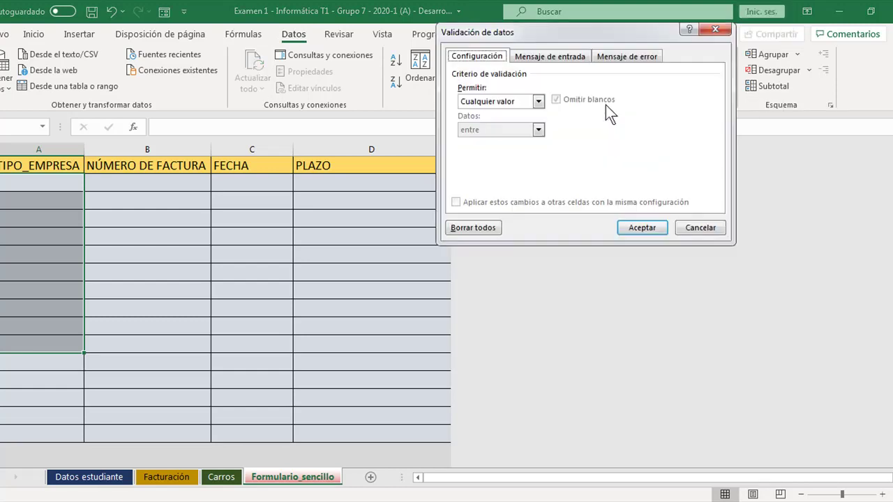
left_click(536, 98)
left_click(485, 140)
left_click(490, 156)
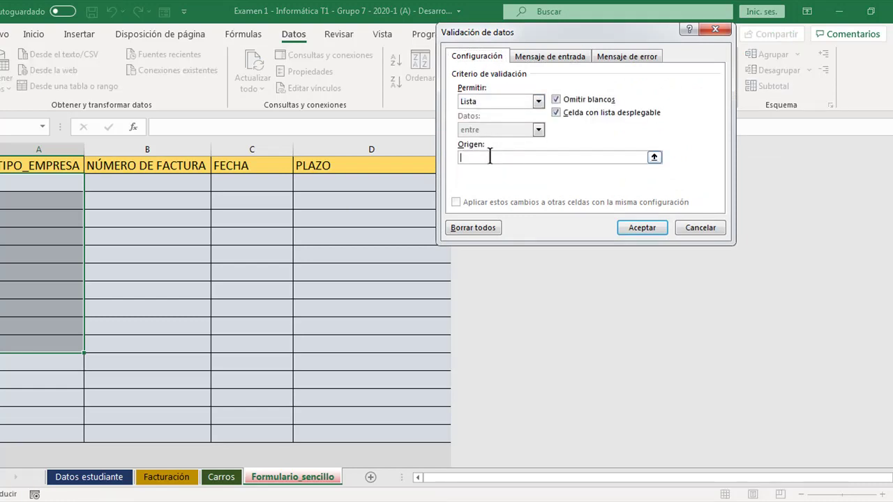
type("NACIONAL;INTERNACIONAL")
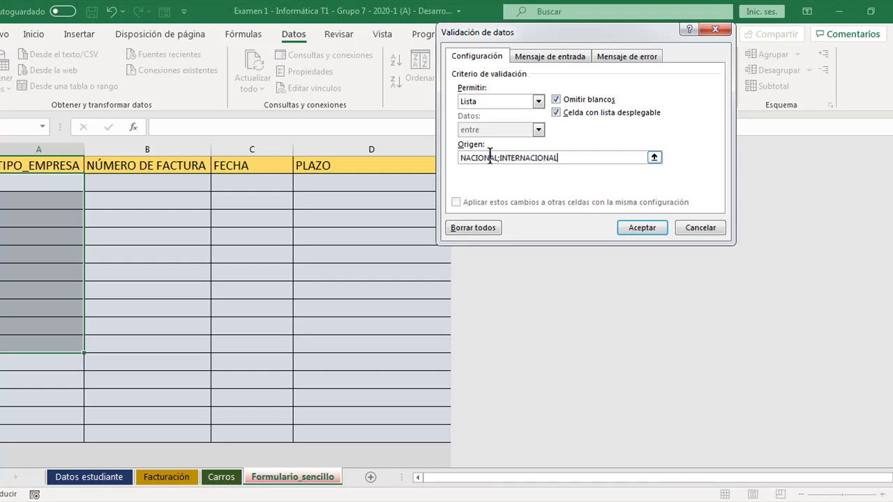
left_click(648, 228)
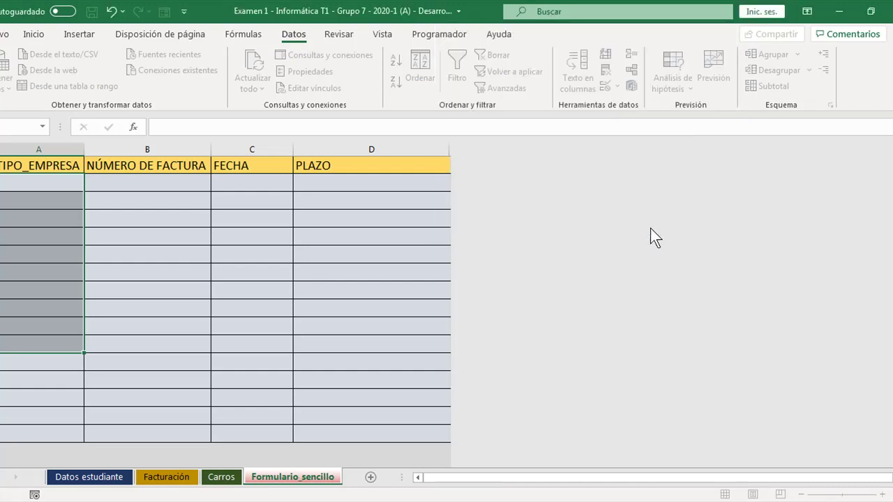
Step: Check the drop-down list options in one of the validated TIPO_EMPRESA cells
left_click(70, 218)
left_click(90, 222)
left_click(89, 223)
Step: Apply a Número entero data validation between 1000 and 5000 to the first ten NÚMERO DE FACTURA rows on Formulario_sencillo
left_click(123, 190)
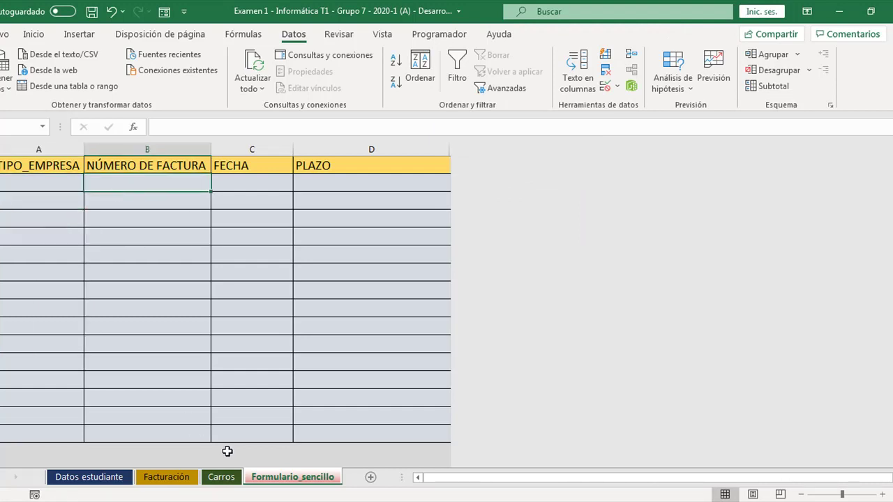
left_click(237, 474)
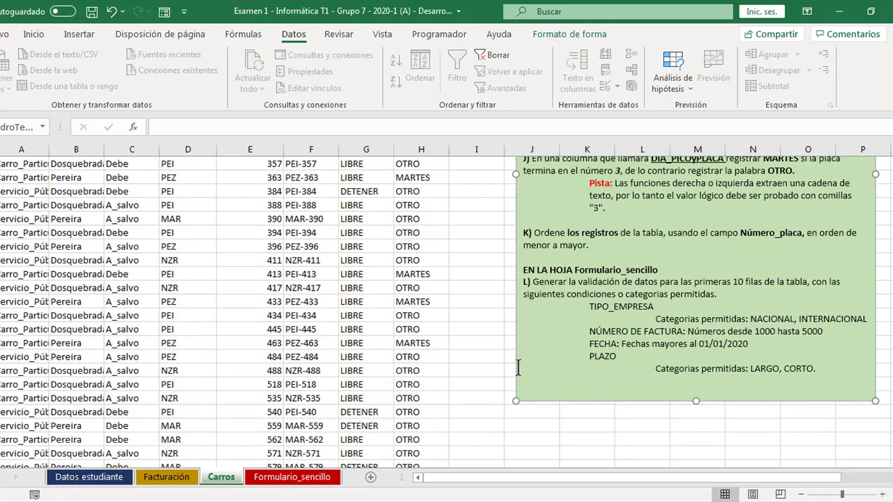
left_click(286, 477)
left_click_drag(138, 183, 138, 344)
left_click(617, 88)
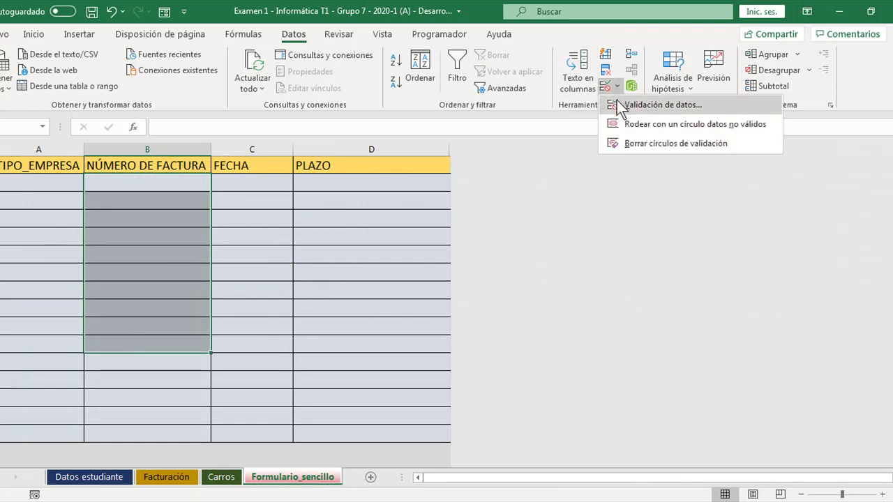
left_click(617, 103)
left_click(538, 102)
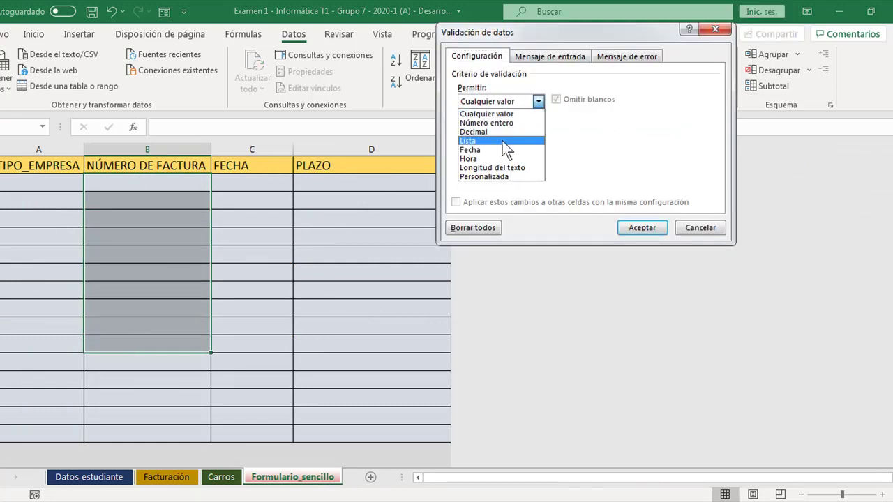
left_click(501, 123)
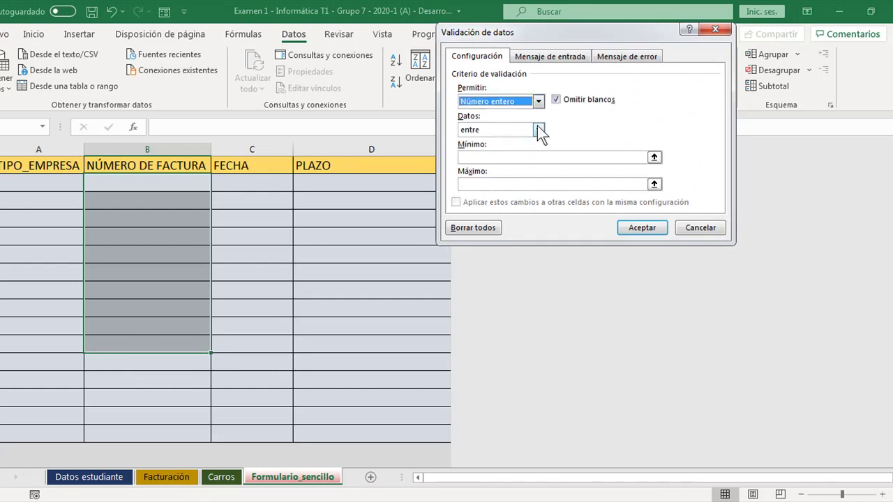
left_click(491, 156)
type("1000")
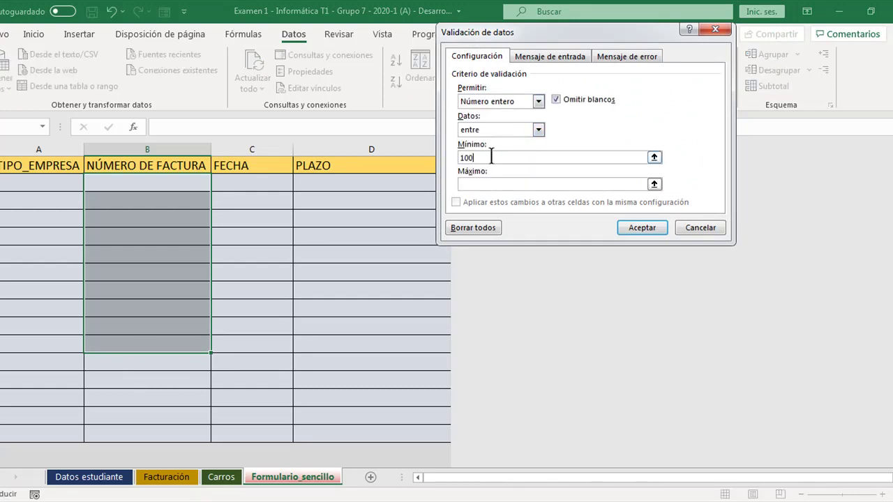
key("Tab")
type("5000")
left_click(621, 228)
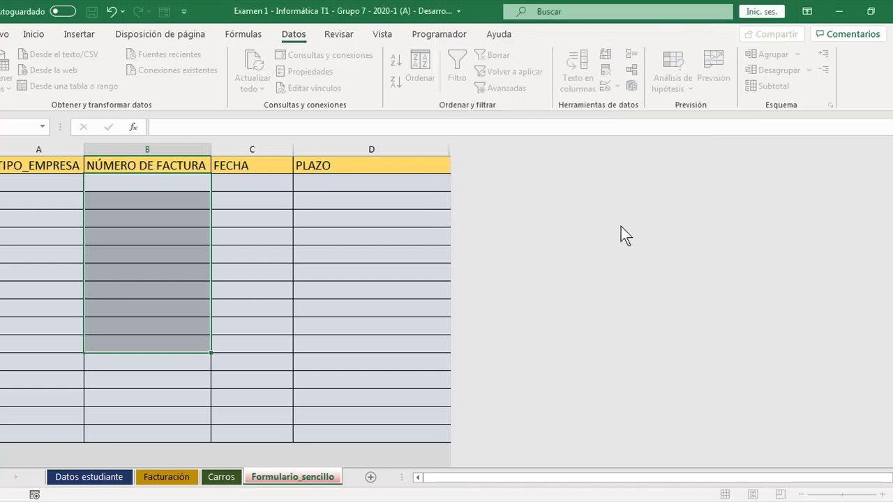
Step: Apply a Fecha data validation with mayor que 01/01/2020 to the first FECHA row
left_click(265, 183)
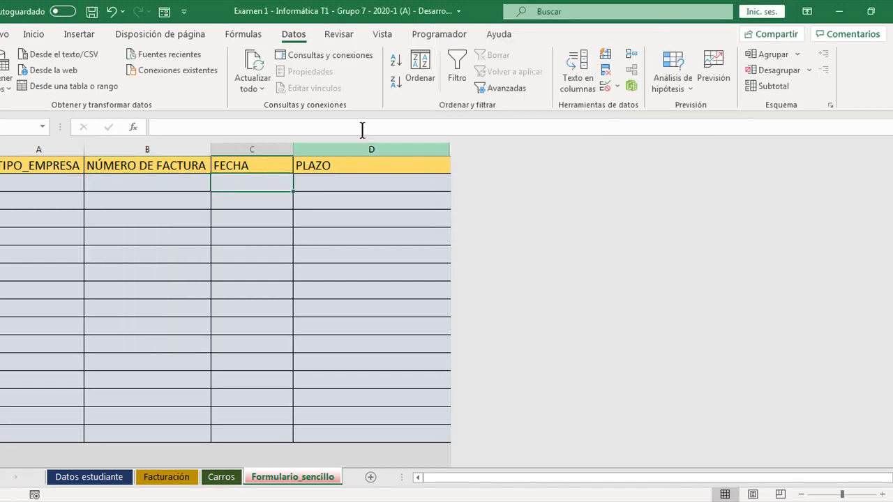
left_click(616, 89)
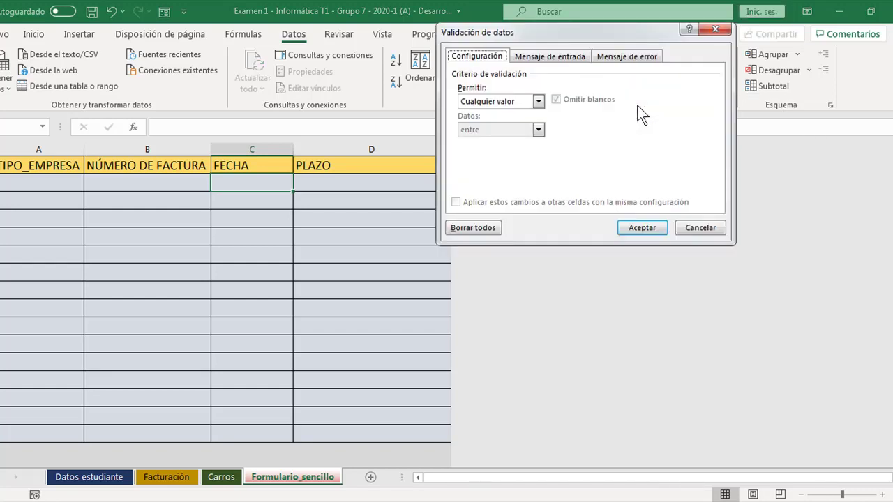
left_click(539, 101)
left_click(486, 149)
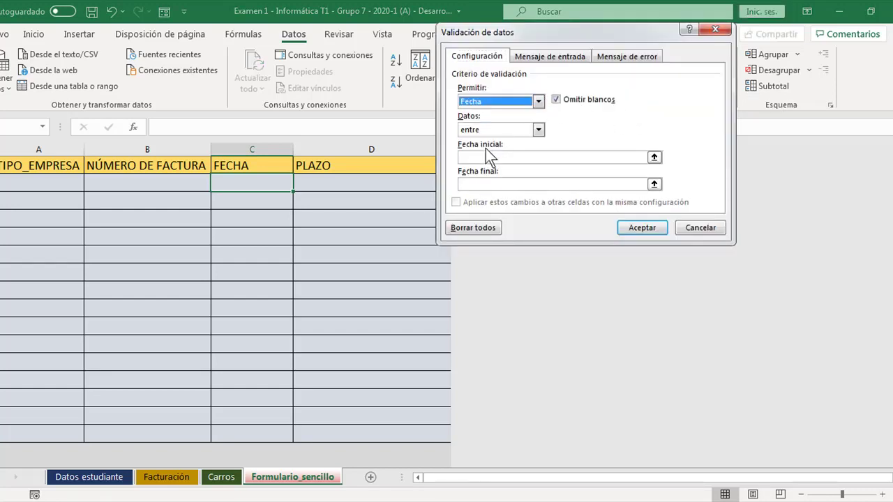
left_click(488, 128)
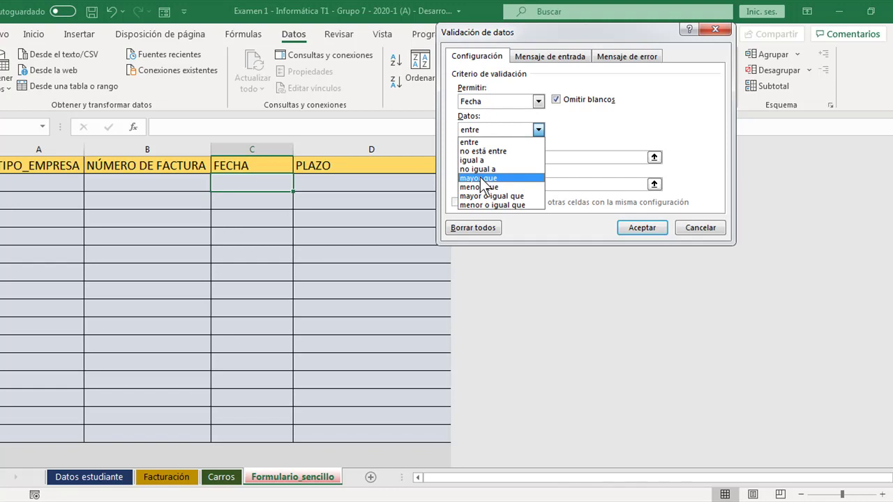
left_click(480, 179)
left_click(487, 158)
type("01/01/2020")
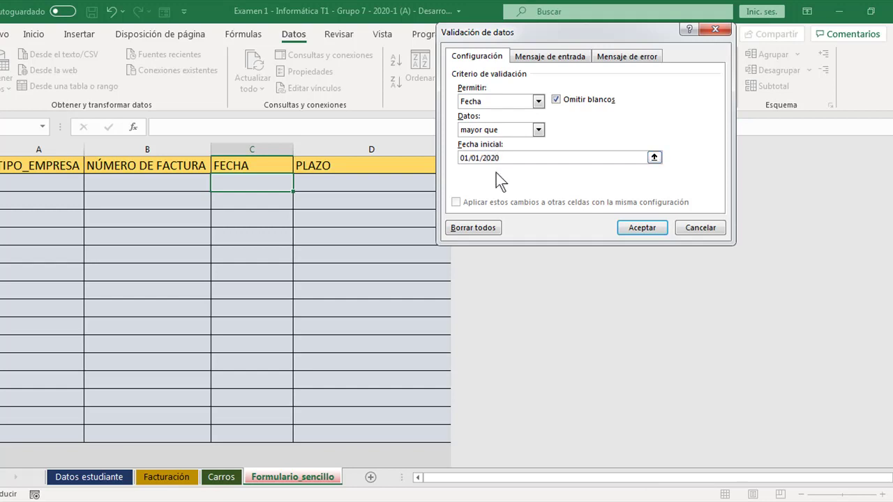
left_click(642, 228)
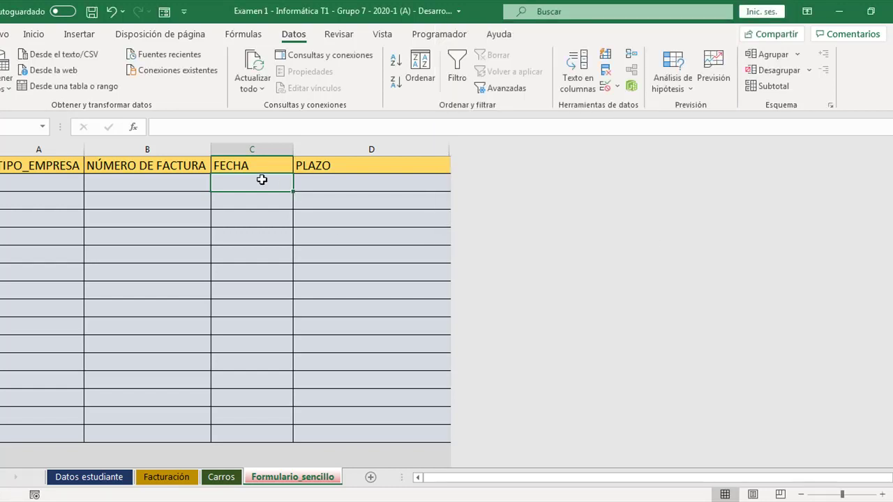
Step: Enter the test date 04/05/2019 in the second FECHA row
left_click(262, 209)
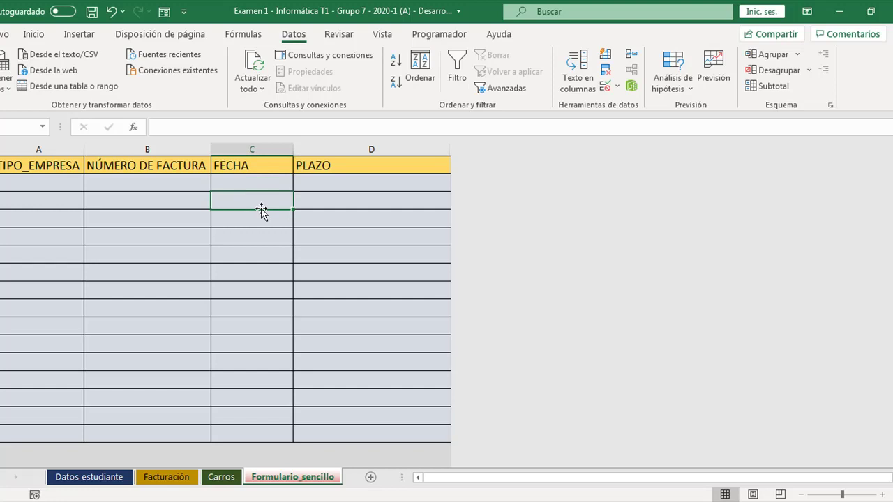
type("04/05/2019")
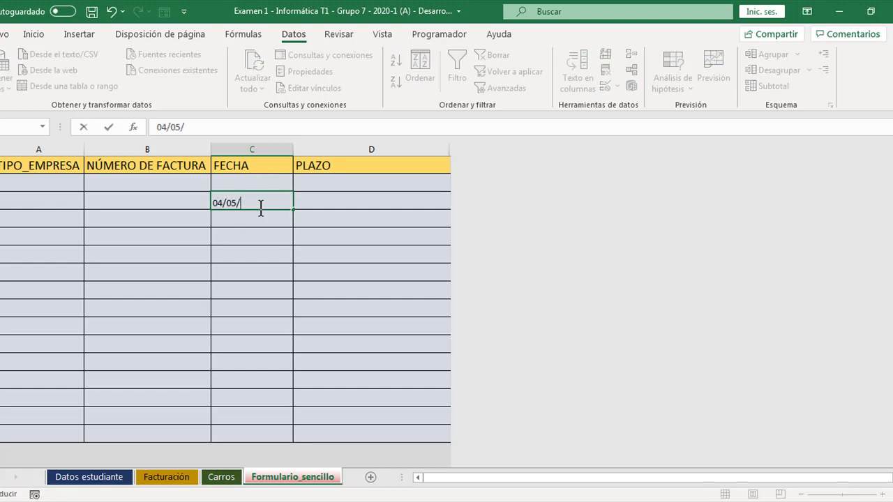
key("Return")
Step: Copy the first FECHA cell with its validation and paste it over the next nine FECHA rows
left_click(258, 177)
key("ctrl+c")
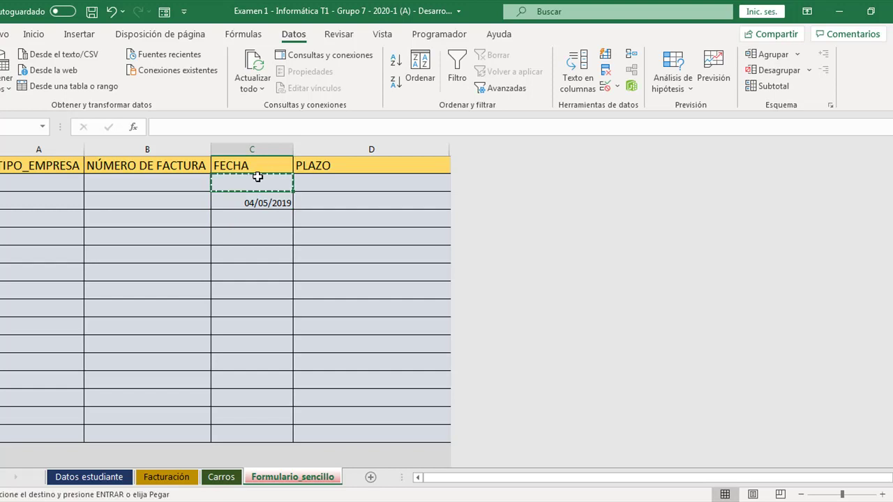
key("Down")
key("shift+Down")
key("shift+Down")
key("shift+Down")
key("shift+Down")
key("shift+Down")
key("shift+Down")
key("shift+Down")
key("shift+Down")
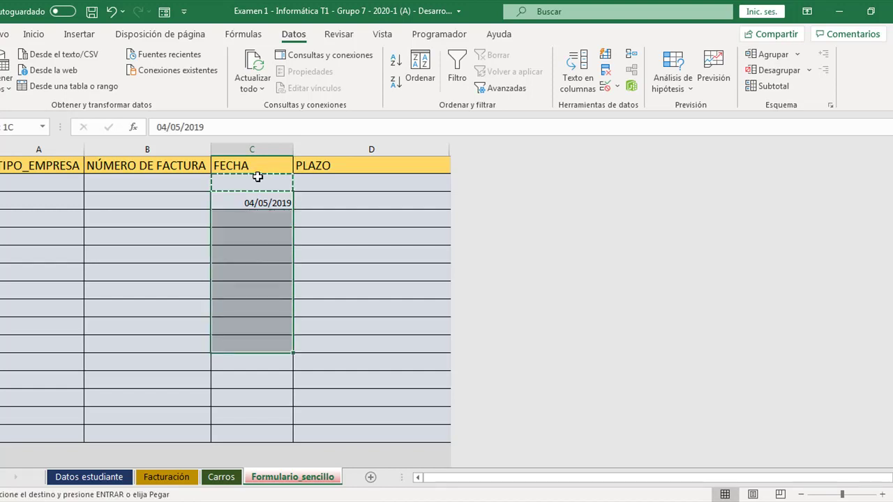
key("Return")
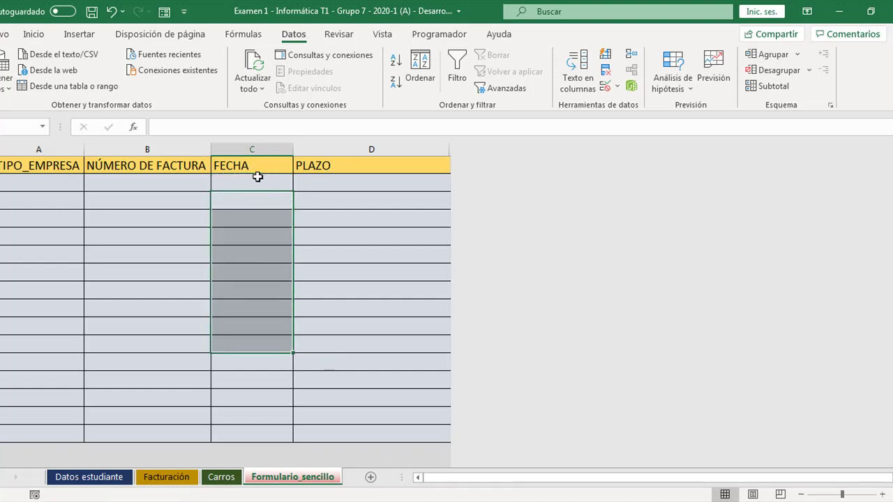
Step: Test the FECHA validation by entering 20/12/2019 in the fifth row, and cancel the entry
left_click(256, 258)
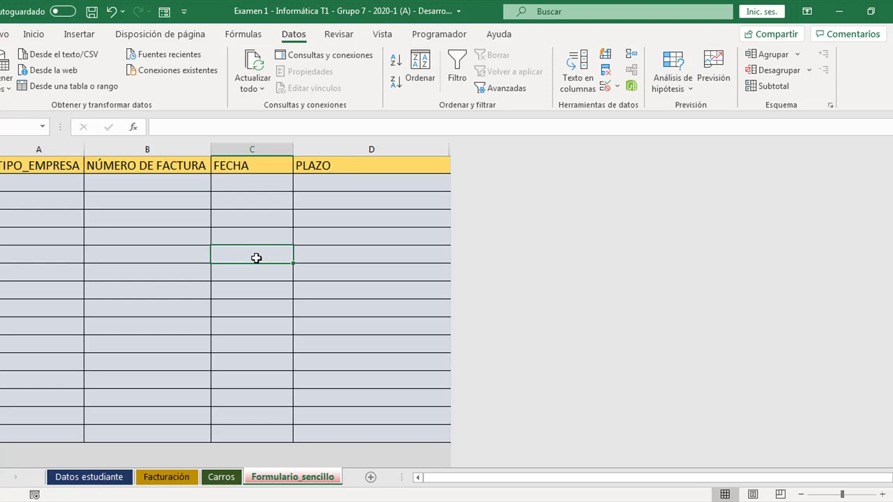
type("20/12")
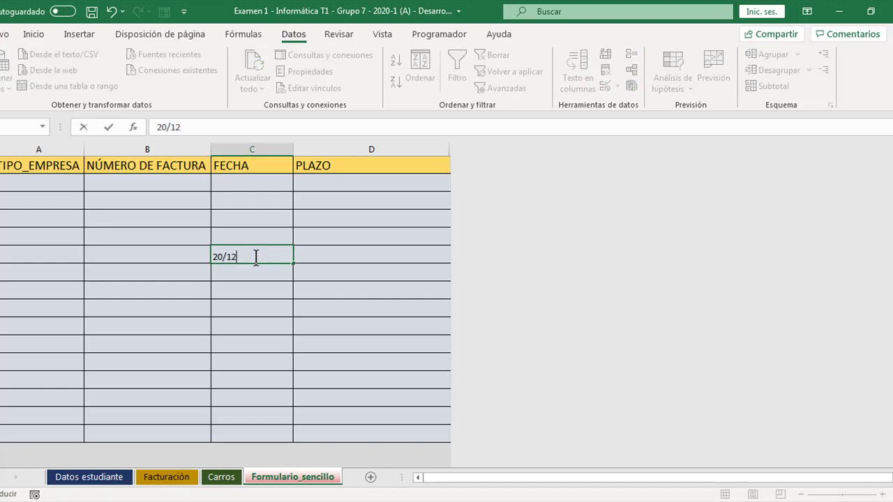
type("/2019")
key("Return")
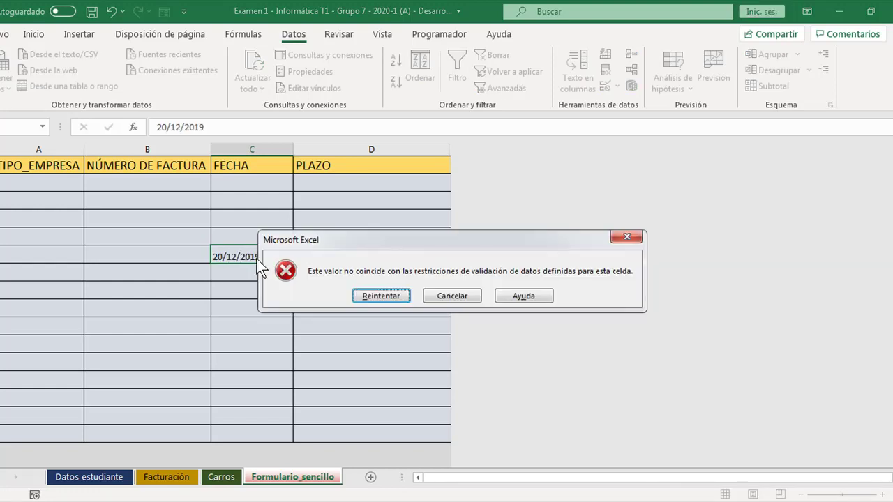
key("Tab")
key("Return")
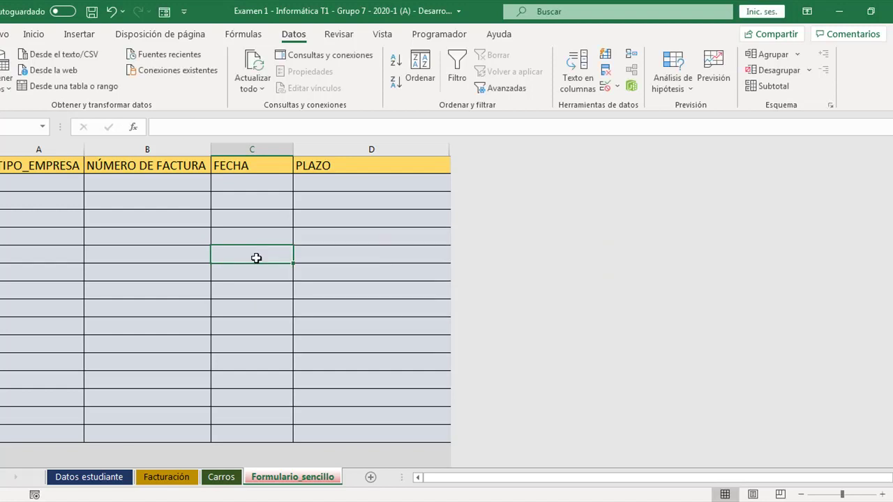
Step: Apply a Lista data validation with source LARGO;CORTO to the first ten PLAZO rows
left_click(353, 190)
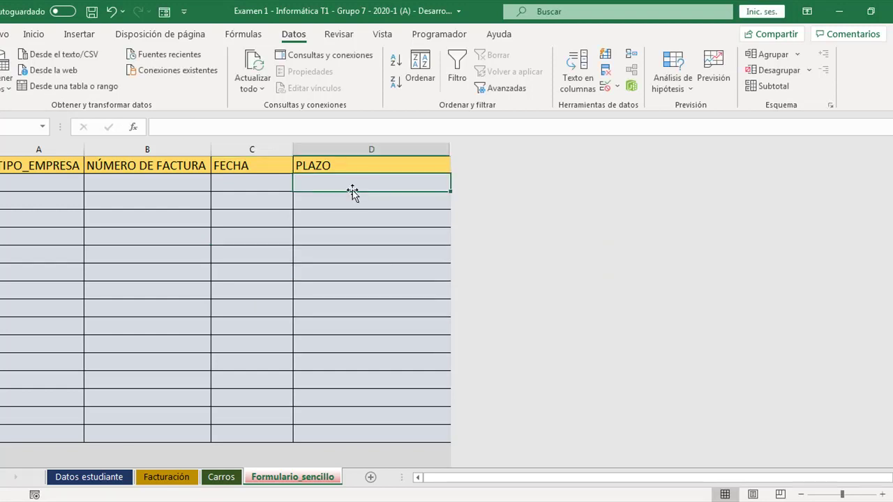
left_click(217, 478)
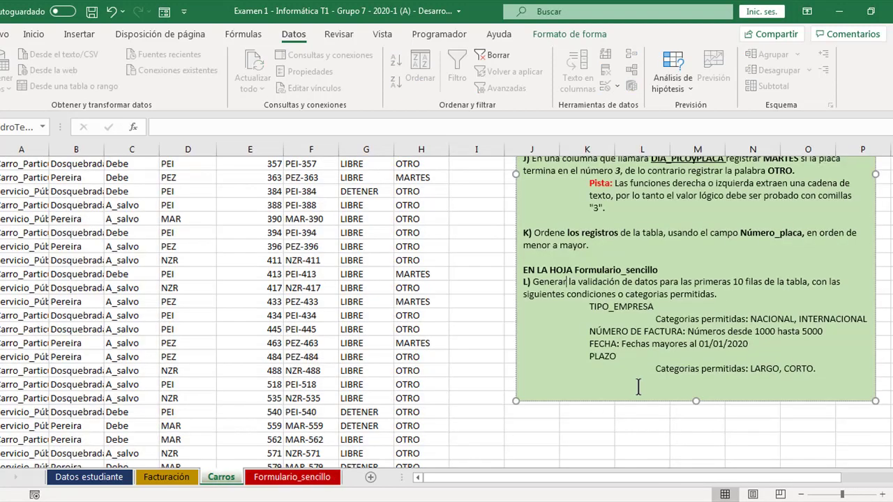
left_click(313, 477)
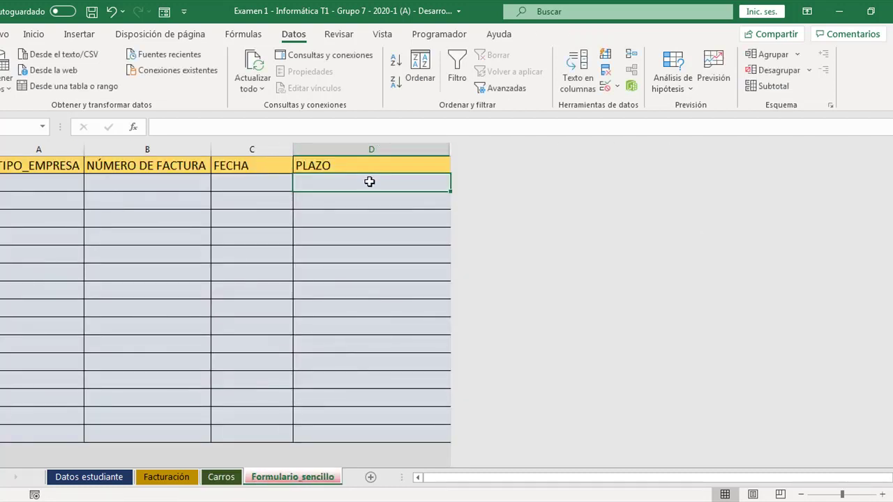
mouse_move(370, 181)
left_mouse_down()
mouse_move(359, 357)
mouse_move(362, 348)
left_mouse_up()
left_click(617, 85)
left_click(649, 106)
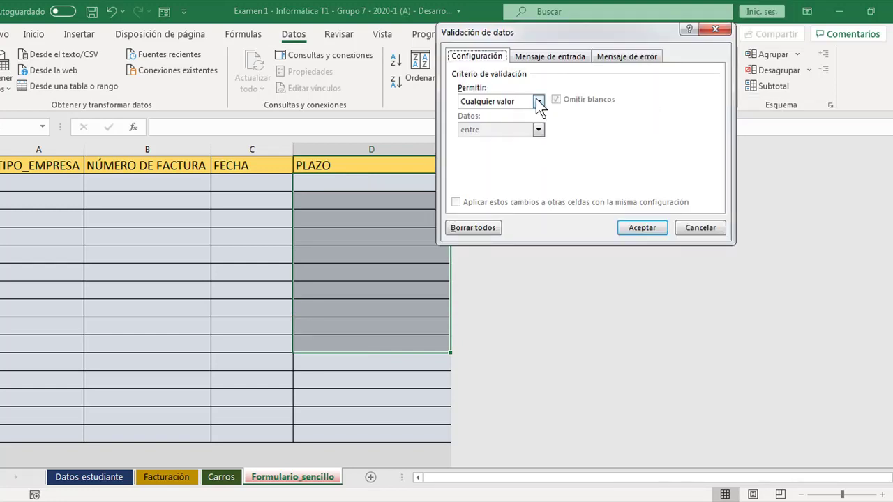
left_click(539, 101)
left_click(488, 140)
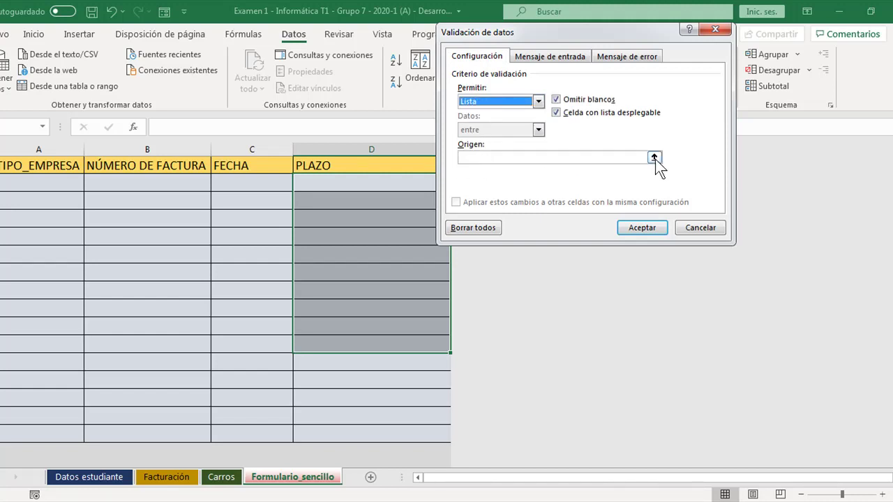
left_click(525, 157)
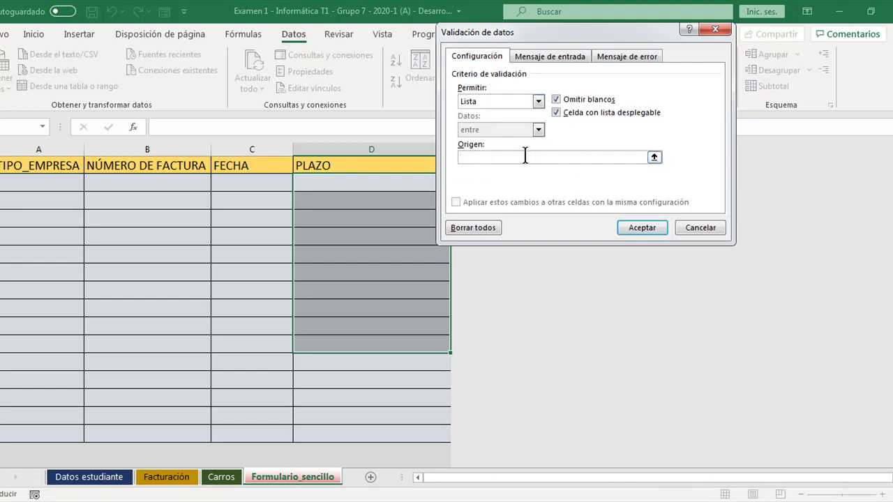
type("LARGO;CORTO")
left_click(656, 229)
Step: Check the drop-down list options in one of the validated PLAZO cells
left_click(427, 258)
left_click(445, 258)
left_click(445, 257)
left_click(208, 233)
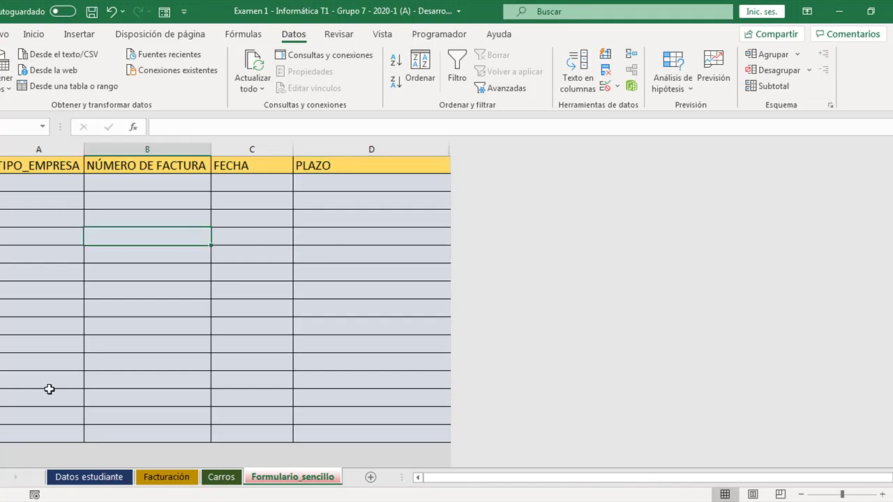
Step: Review the exam instructions on Datos estudiante and Carros, and save the workbook with Datos estudiante as the active sheet
left_click(69, 479)
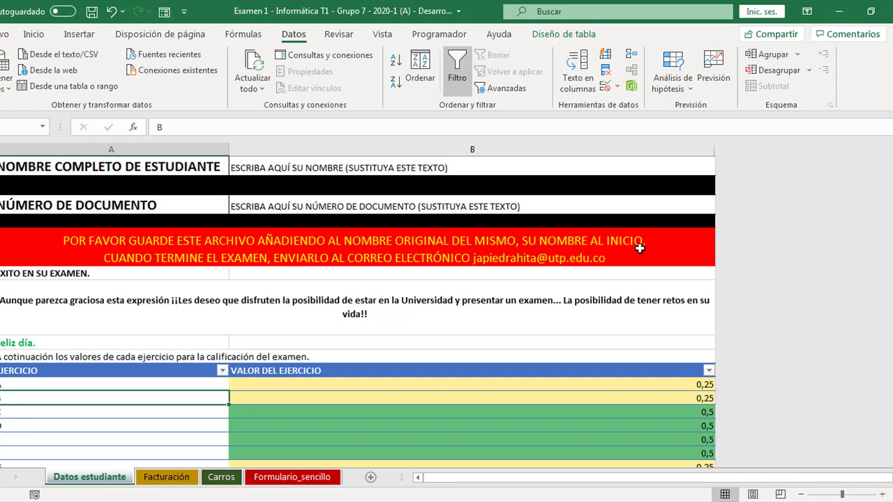
left_click(373, 297)
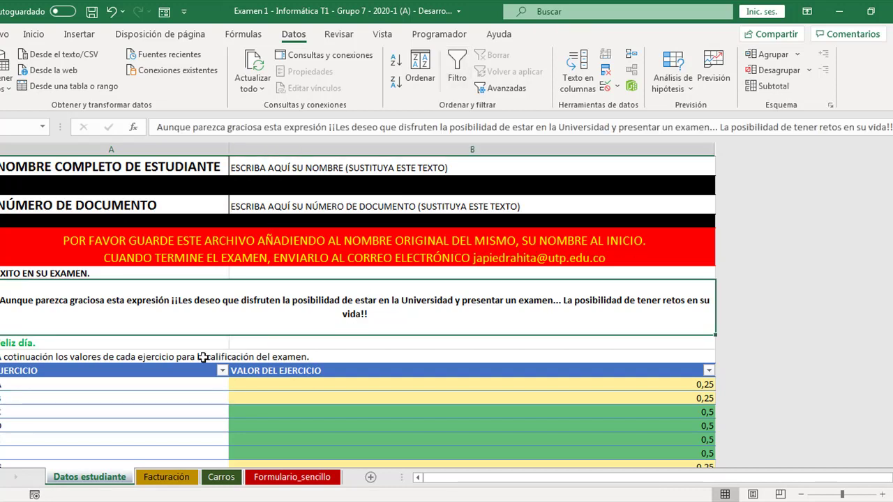
left_click(272, 480)
left_click(236, 478)
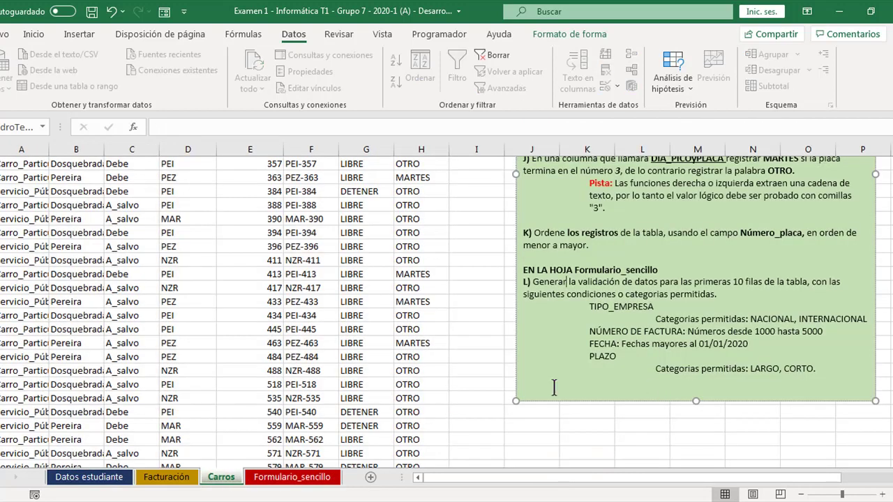
left_click(108, 478)
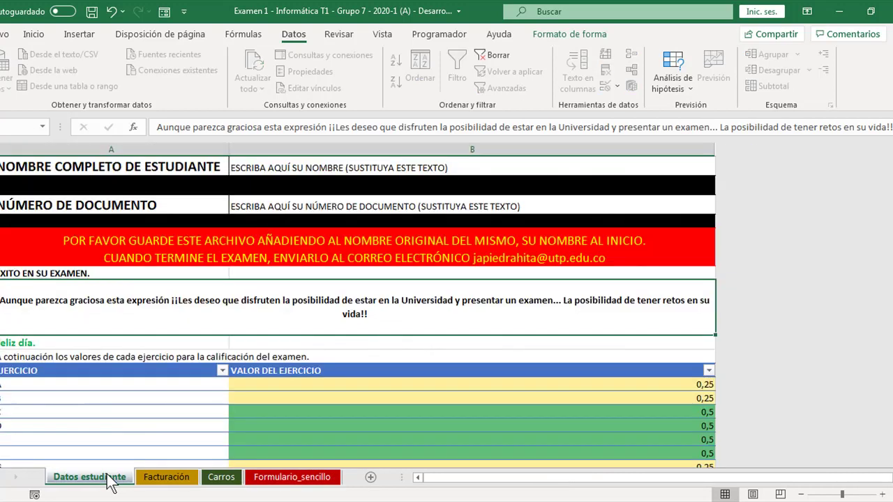
left_click(91, 11)
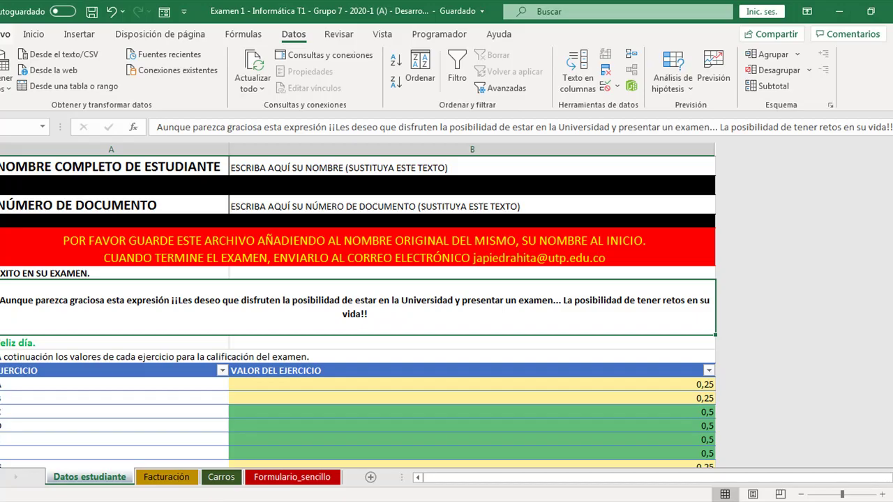
left_click(5, 33)
left_click(32, 216)
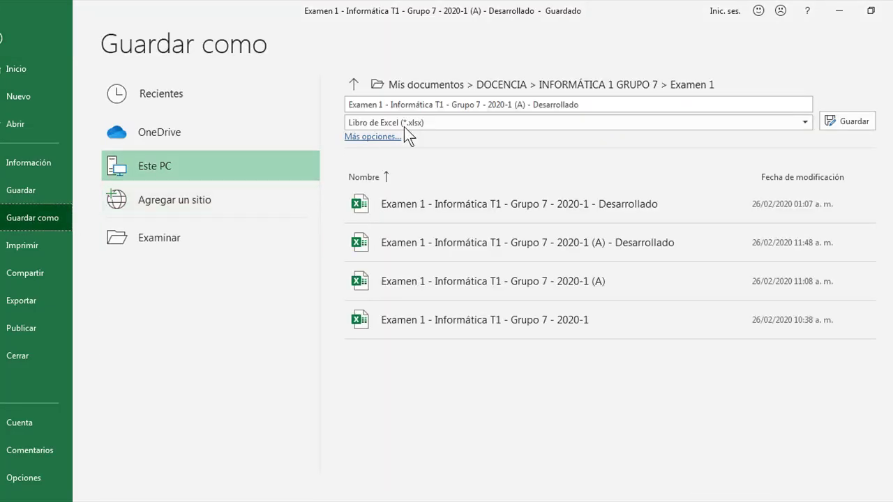
left_click(524, 86)
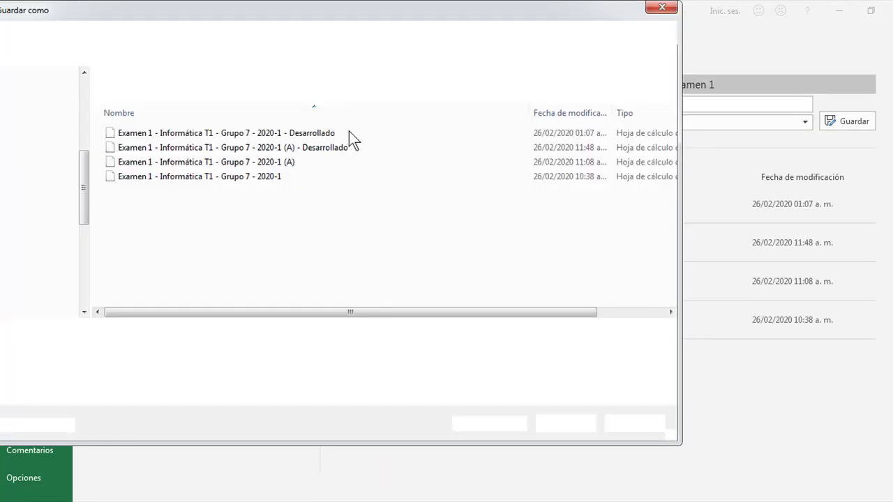
key("Escape")
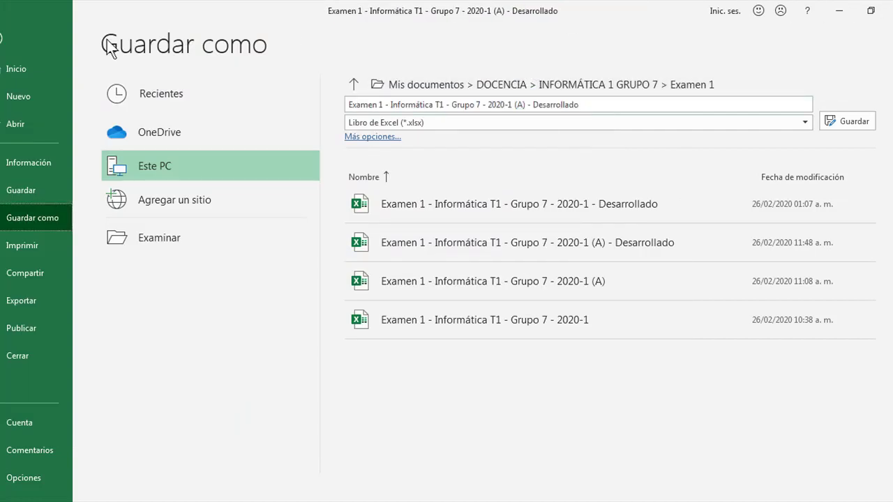
key("Escape")
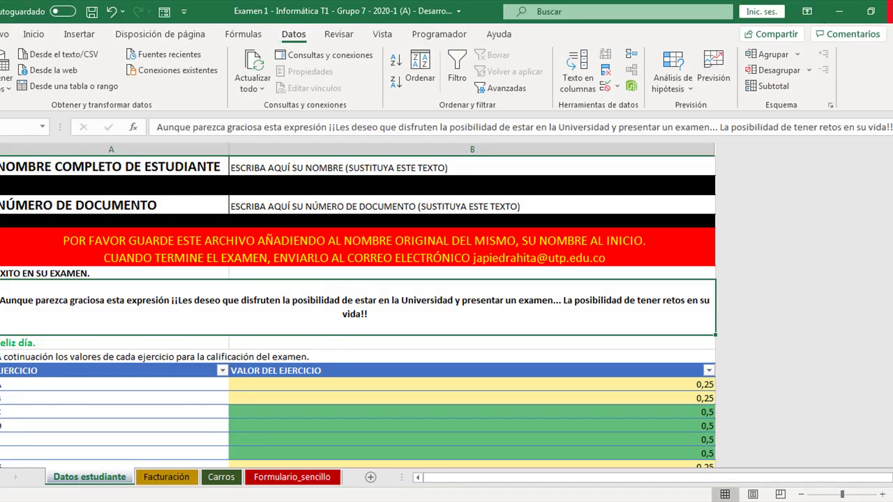
Step: Close the saved exam workbook
left_click(890, 11)
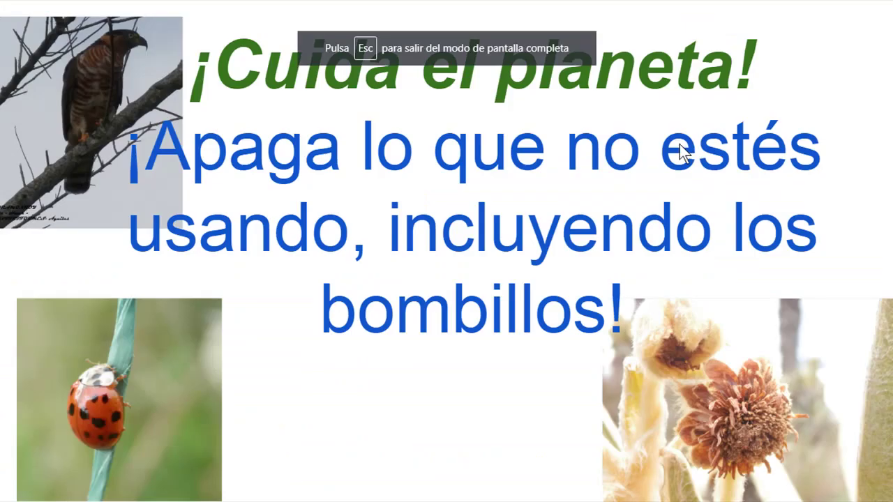